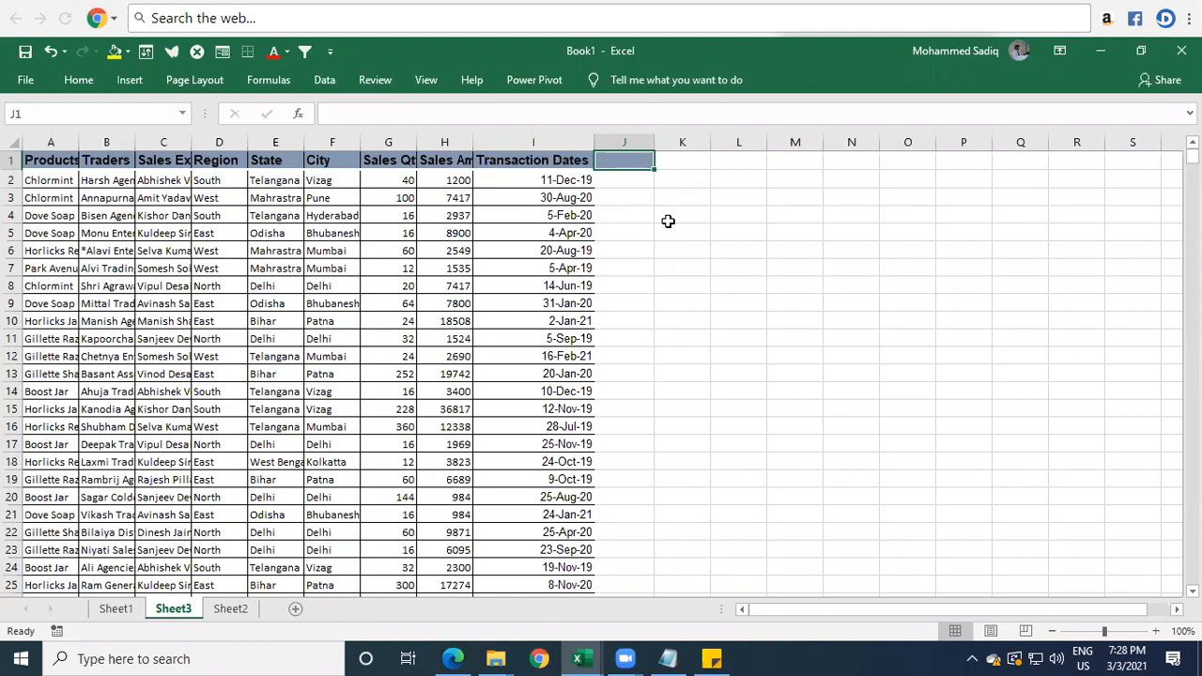
AutoFit the widths of columns A through I so their contents are fully readable.
{"action": "left_click_drag", "start_coordinate": [59, 142], "coordinate": [594, 140]}
{"action": "double_click", "coordinate": [594, 140]}
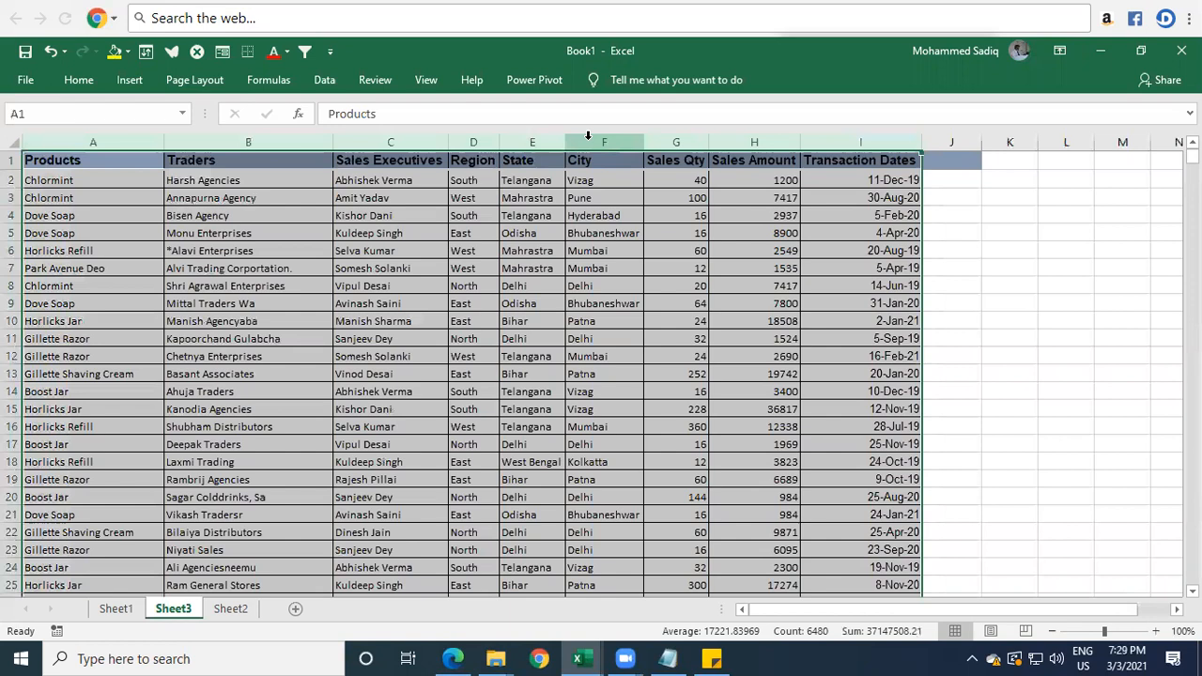
{"action": "key", "text": "alt+shift"}
Add the header "Year" in cell J1, beside the Transaction Dates column.
{"action": "left_click", "coordinate": [936, 159]}
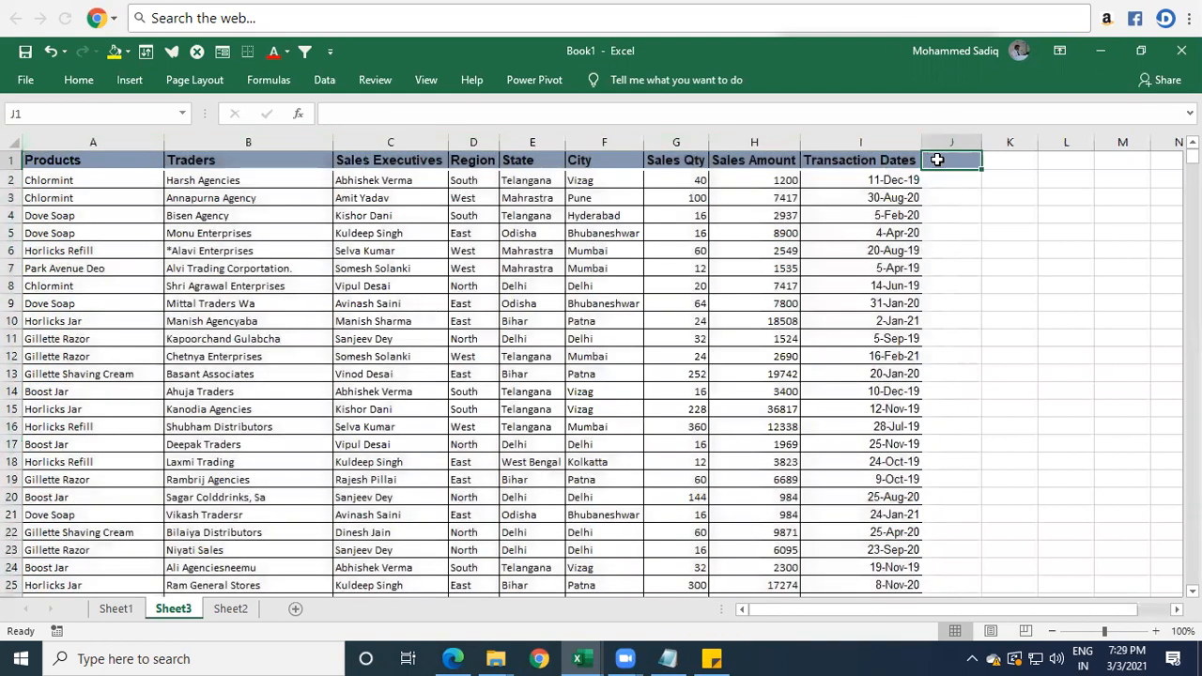
{"action": "left_click", "coordinate": [863, 180]}
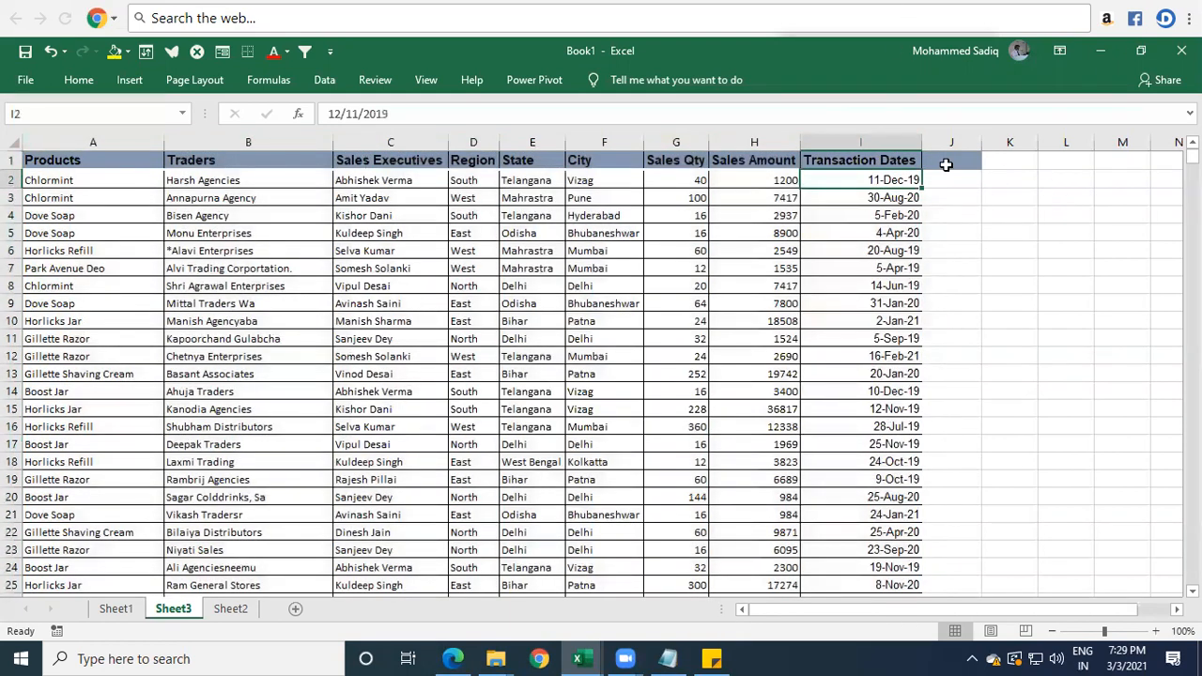
{"action": "left_click", "coordinate": [947, 164]}
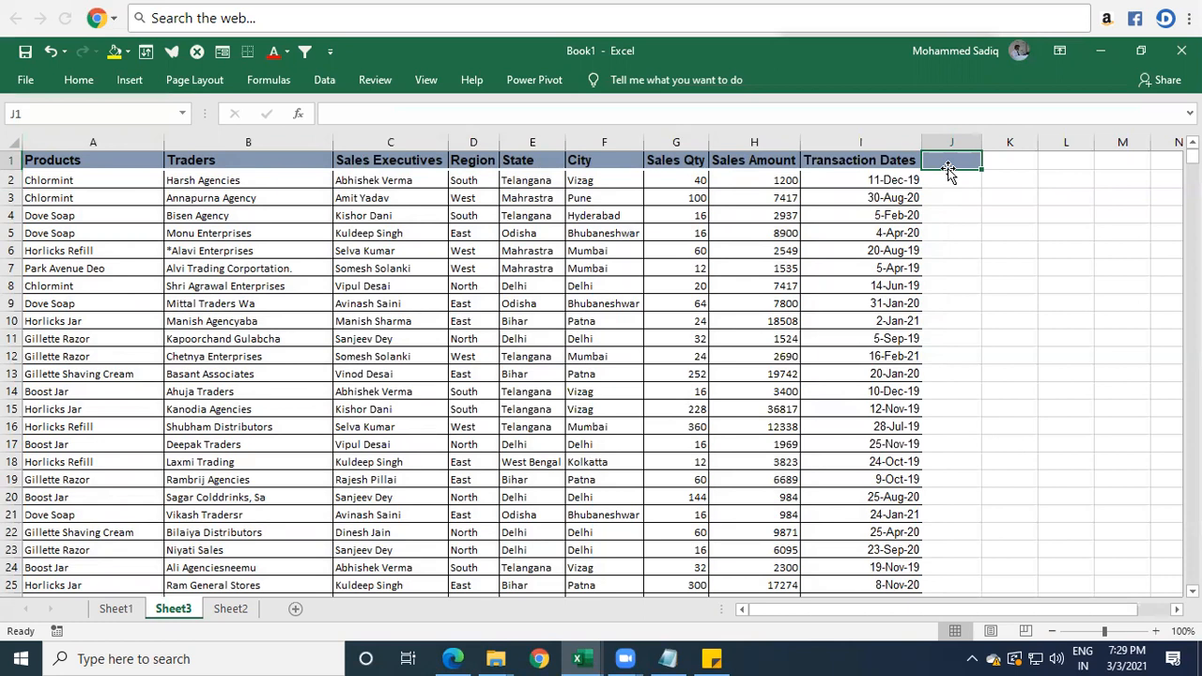
{"action": "type", "text": "Year"}
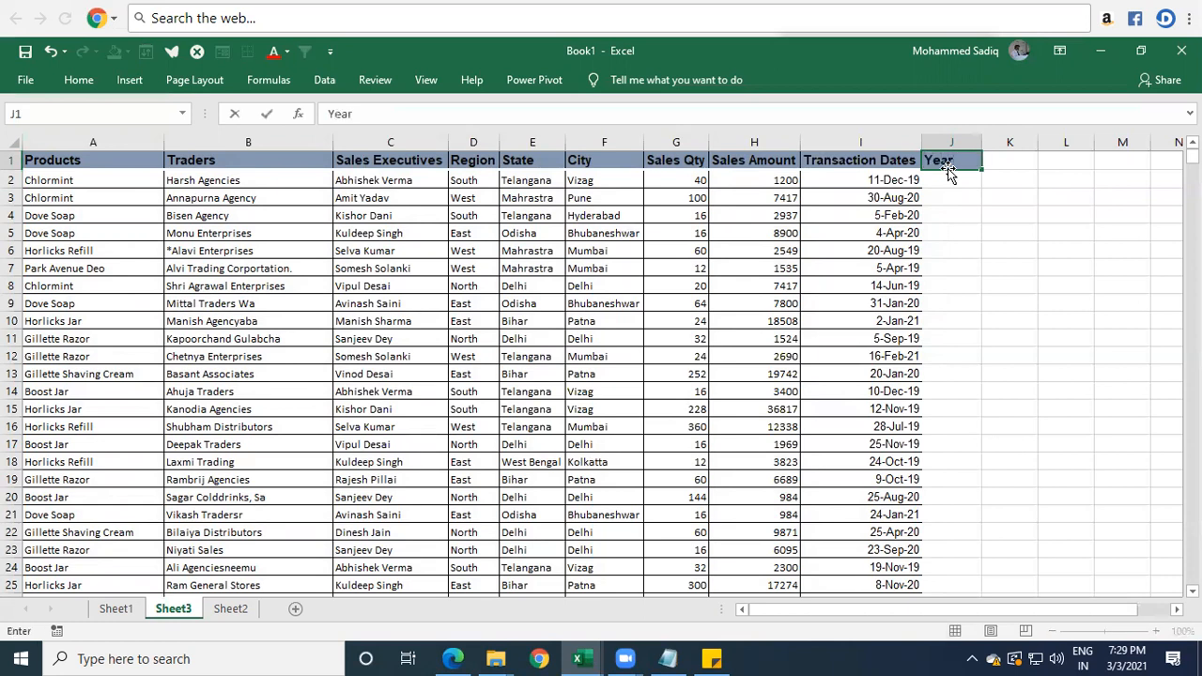
{"action": "key", "text": "Return"}
{"action": "key", "text": "Left"}
{"action": "key", "text": "Right"}
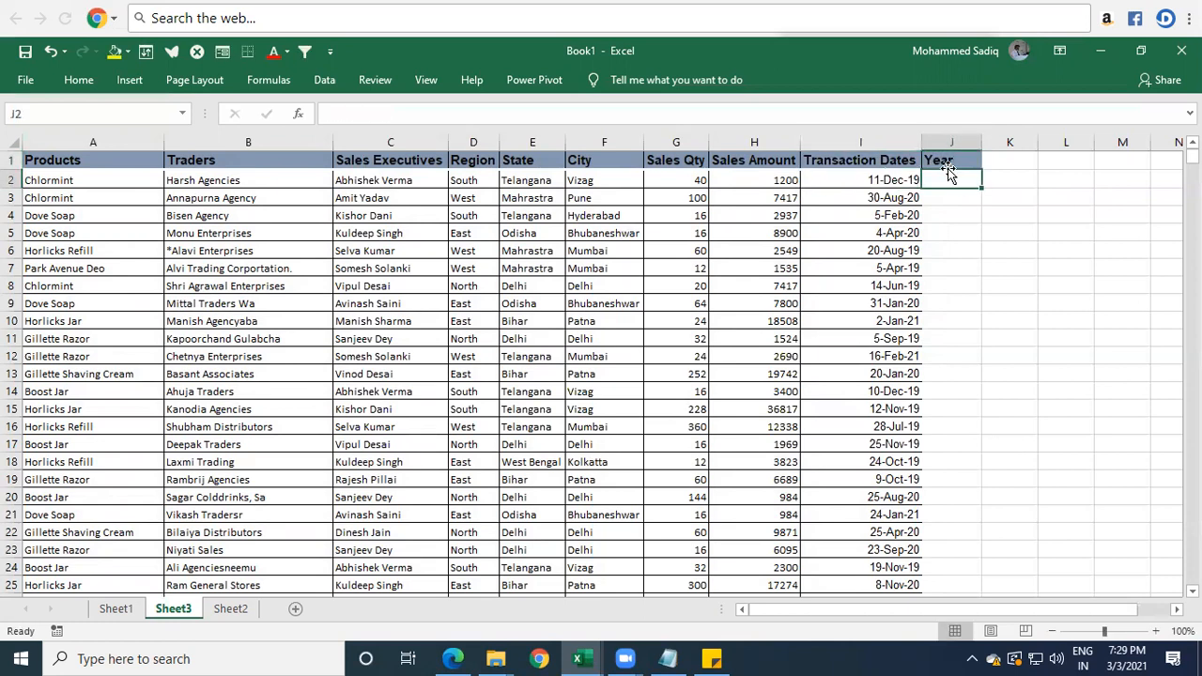
Enter the formula =YEAR(I2) in J2 to extract the year from the first transaction date.
{"action": "type", "text": "=year"}
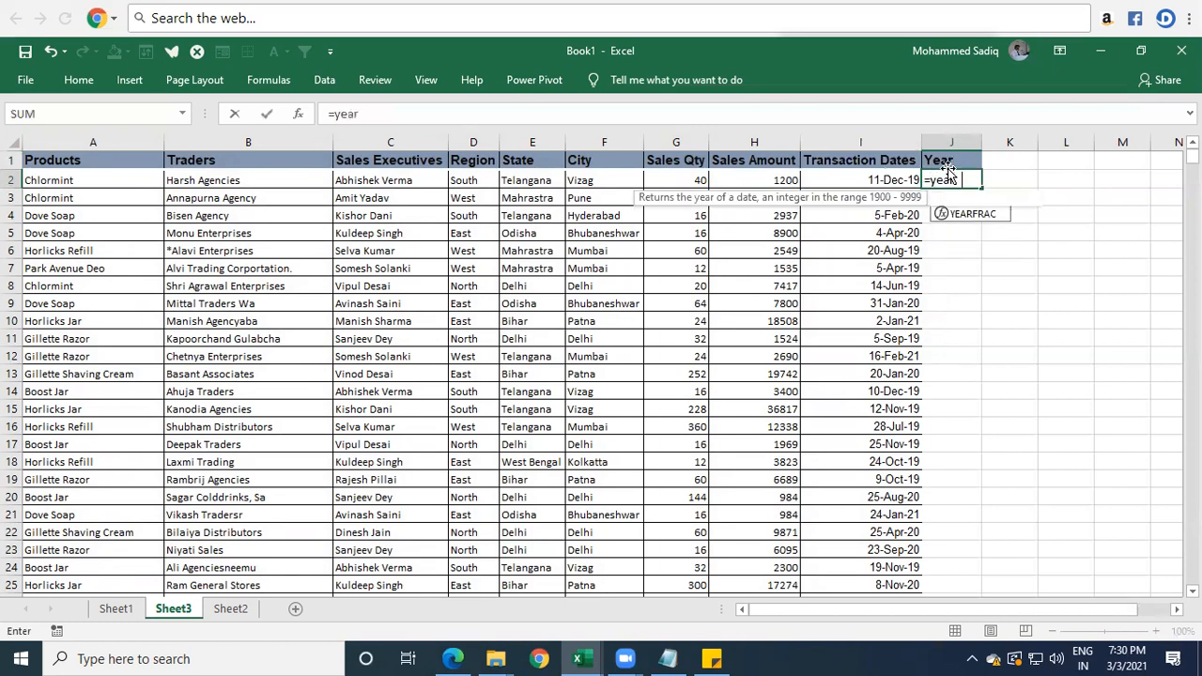
{"action": "key", "text": "Tab"}
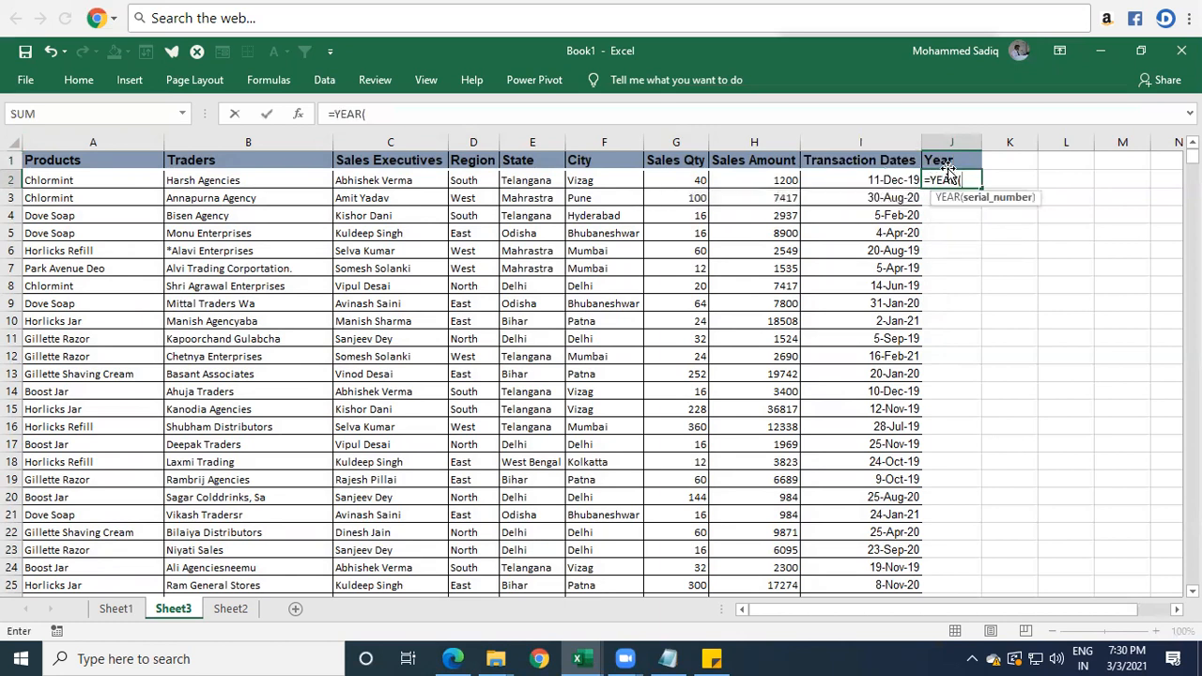
{"action": "left_click", "coordinate": [893, 176]}
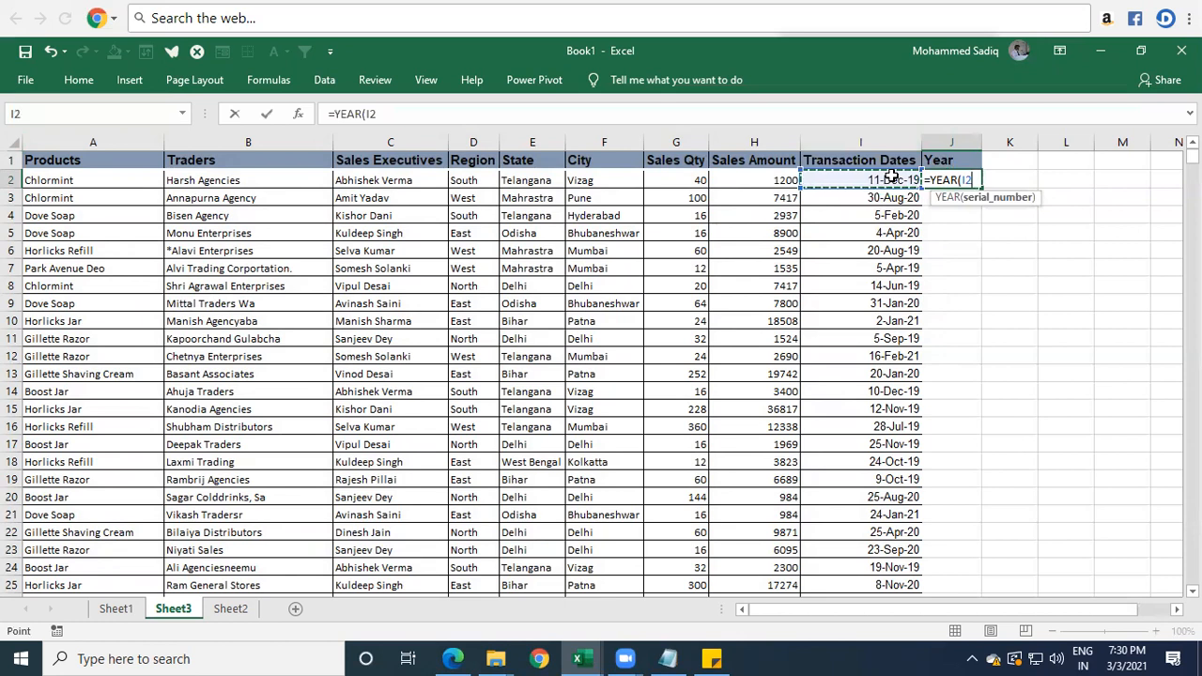
{"action": "type", "text": ")"}
{"action": "key", "text": "Return"}
{"action": "key", "text": "Up"}
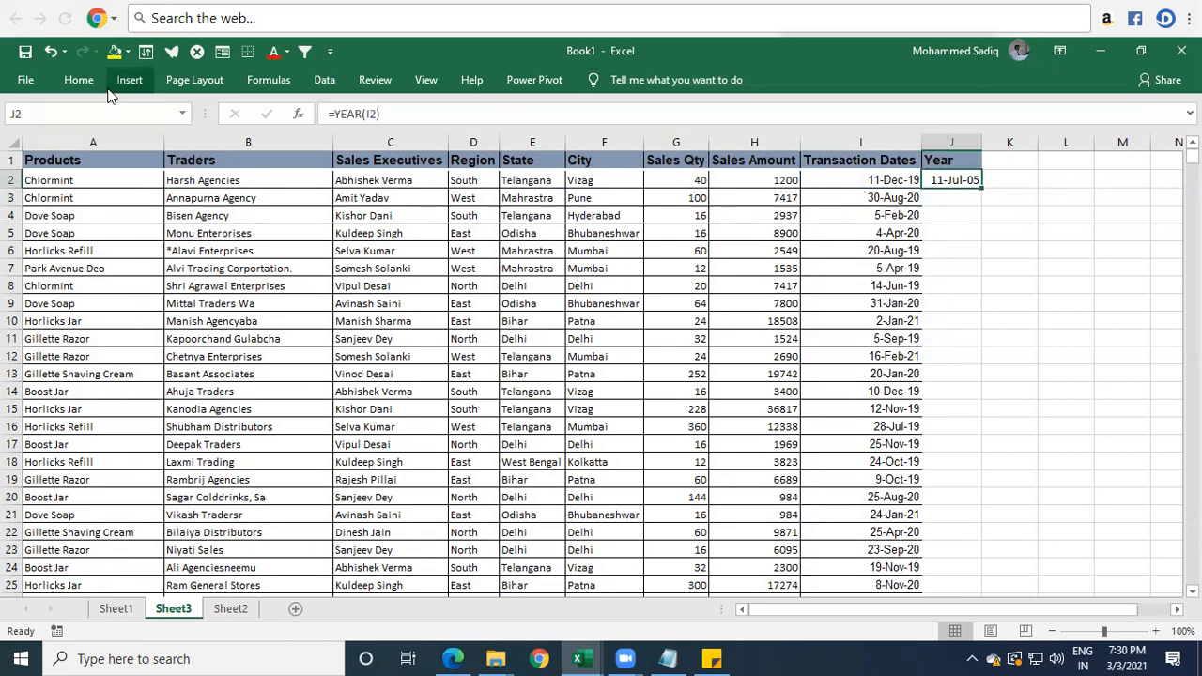
Format J2 with the General number format and fill its YEAR formula down the whole Year column.
{"action": "left_click", "coordinate": [78, 80]}
{"action": "left_click", "coordinate": [687, 113]}
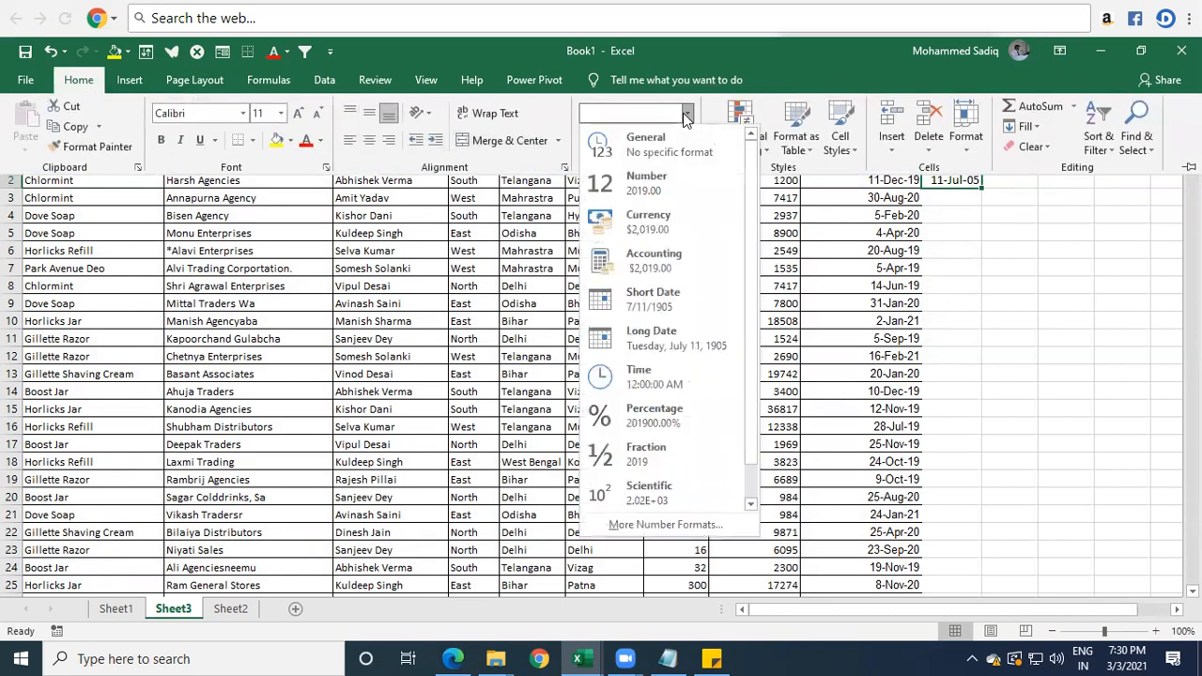
{"action": "left_click", "coordinate": [653, 141]}
{"action": "left_click", "coordinate": [967, 217]}
{"action": "left_click", "coordinate": [860, 180]}
{"action": "left_click", "coordinate": [967, 181]}
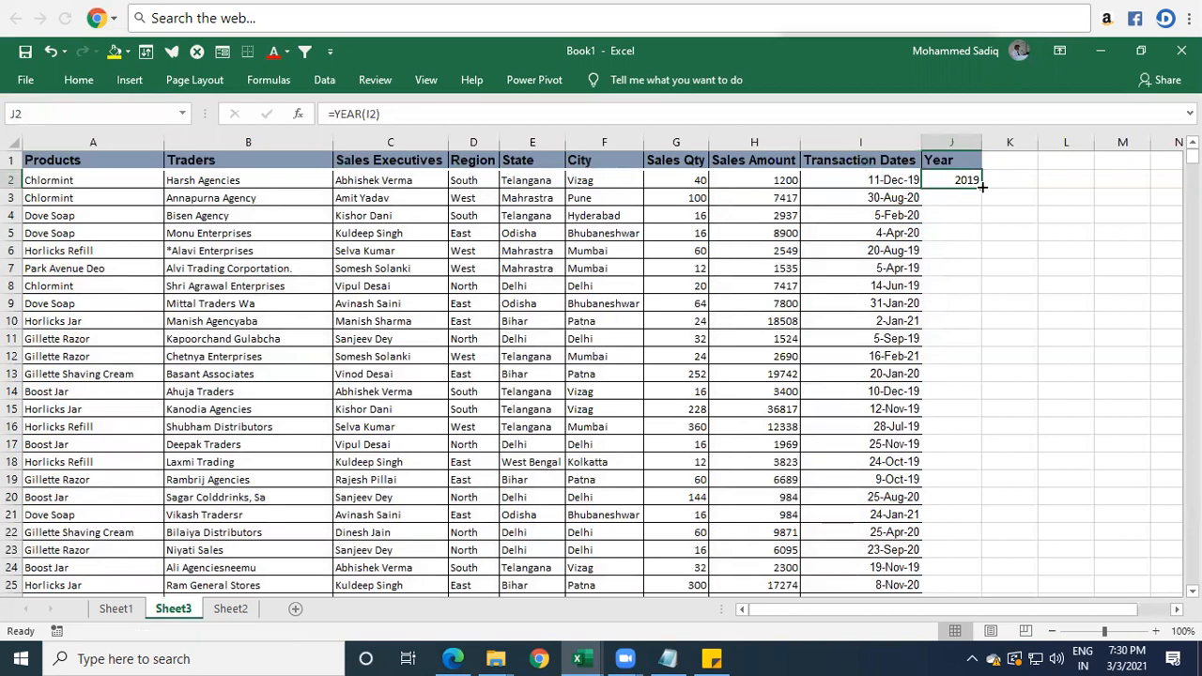
{"action": "double_click", "coordinate": [981, 189]}
Compare the extracted values in the Year column with the corresponding transaction dates in several rows.
{"action": "left_click", "coordinate": [904, 182]}
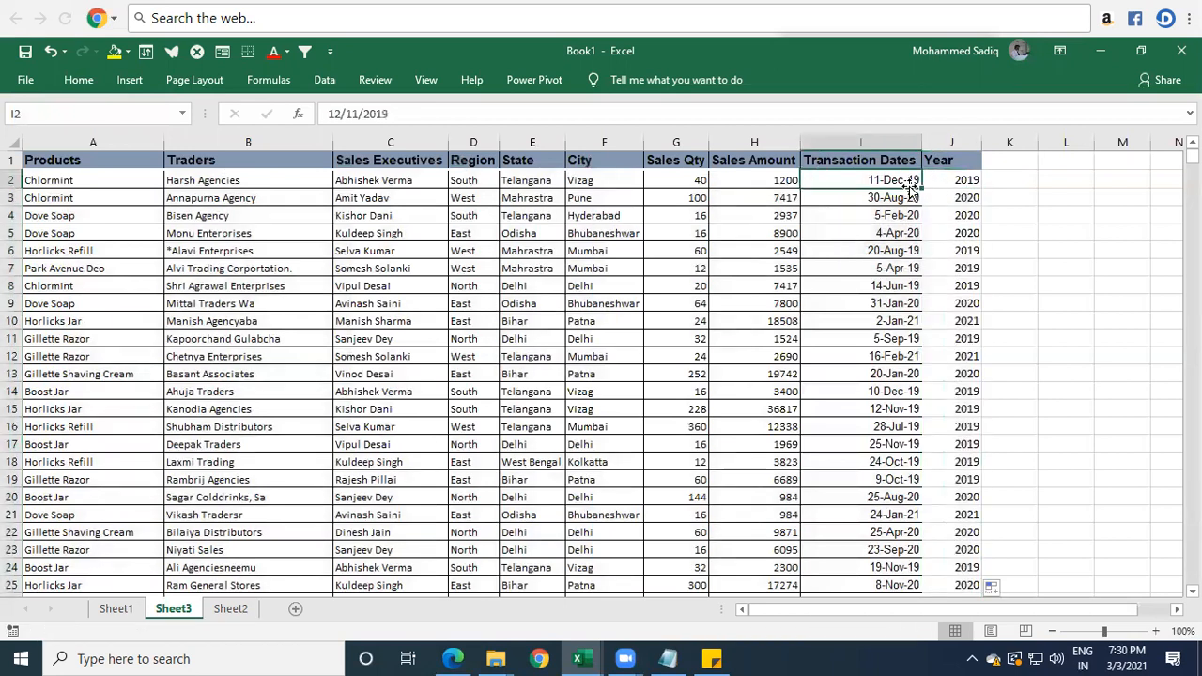
{"action": "left_click", "coordinate": [907, 197]}
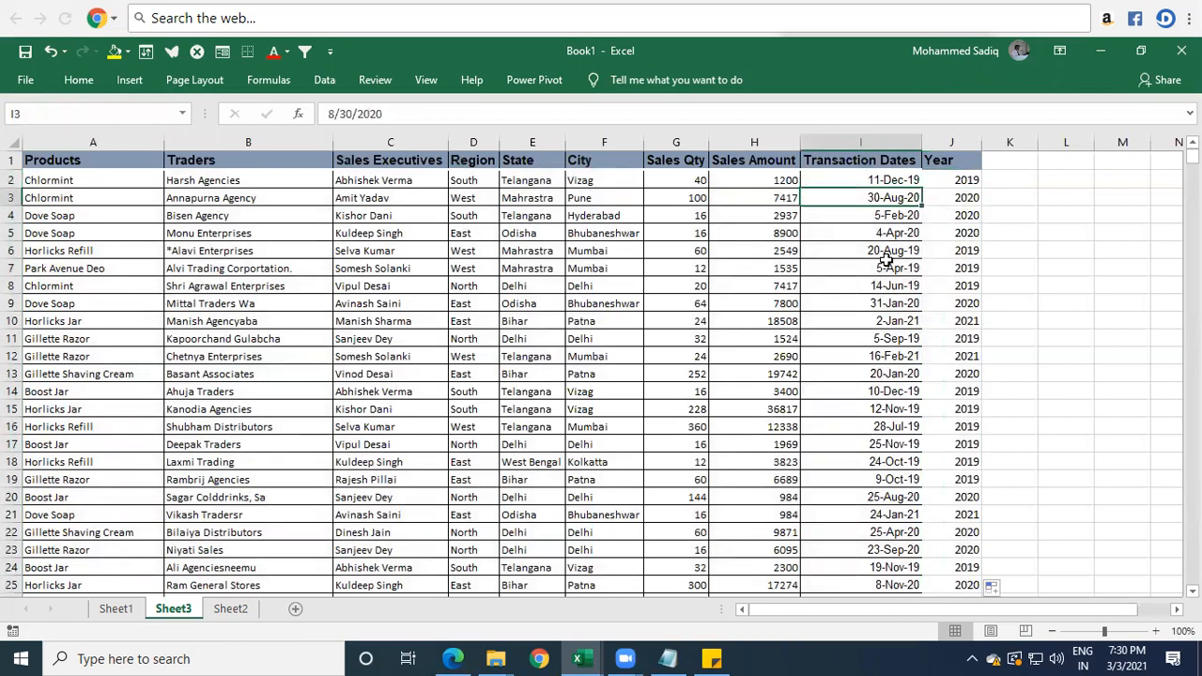
{"action": "left_click", "coordinate": [910, 352]}
{"action": "left_click_drag", "start_coordinate": [911, 350], "coordinate": [967, 351]}
{"action": "left_click", "coordinate": [938, 304]}
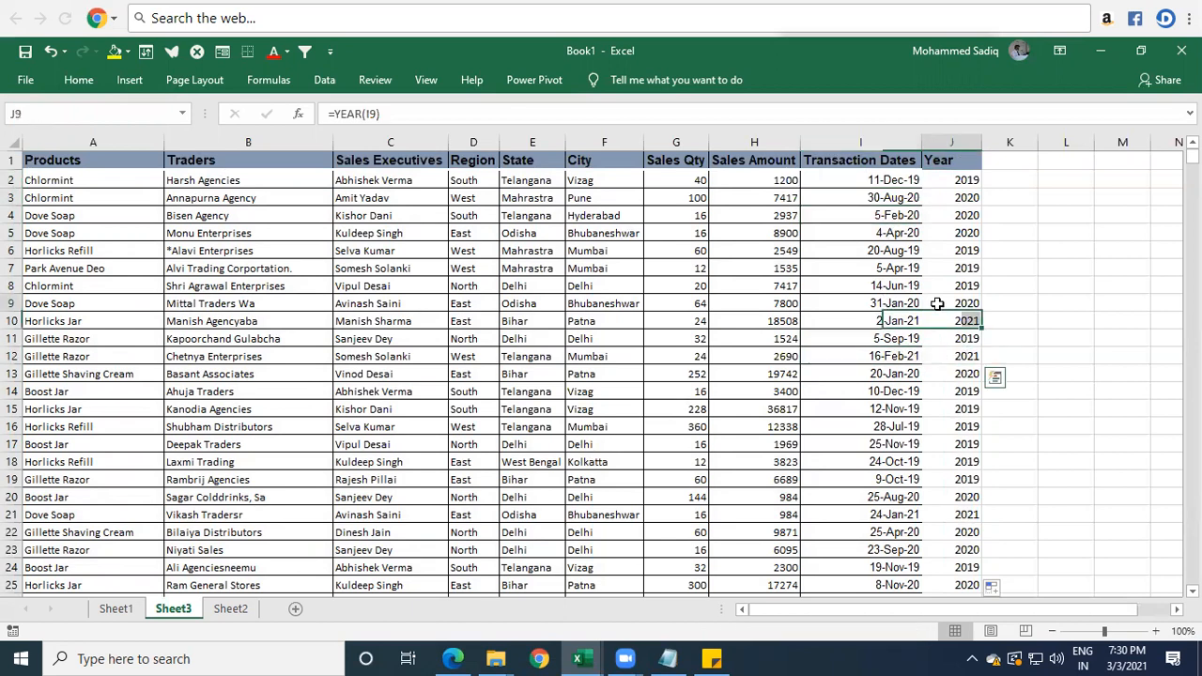
{"action": "scroll", "coordinate": [937, 305], "scroll_direction": "down", "scroll_amount": 5}
{"action": "scroll", "coordinate": [958, 429], "scroll_direction": "up", "scroll_amount": 5}
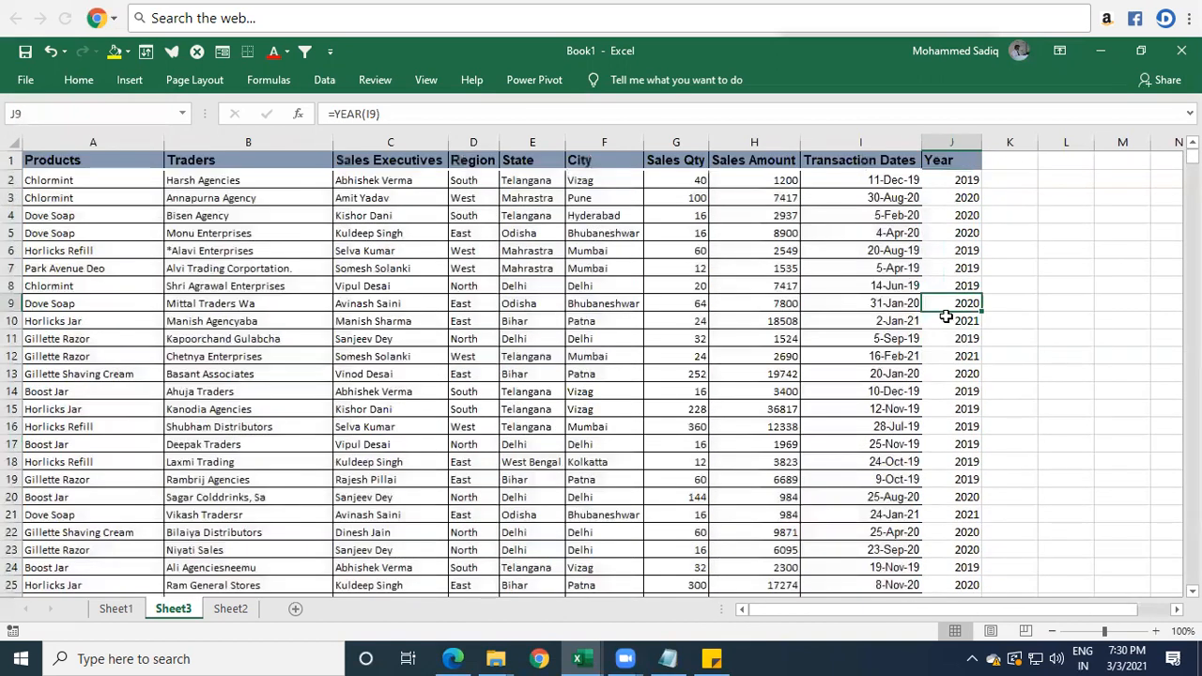
{"action": "left_click", "coordinate": [944, 179]}
{"action": "left_click", "coordinate": [944, 161]}
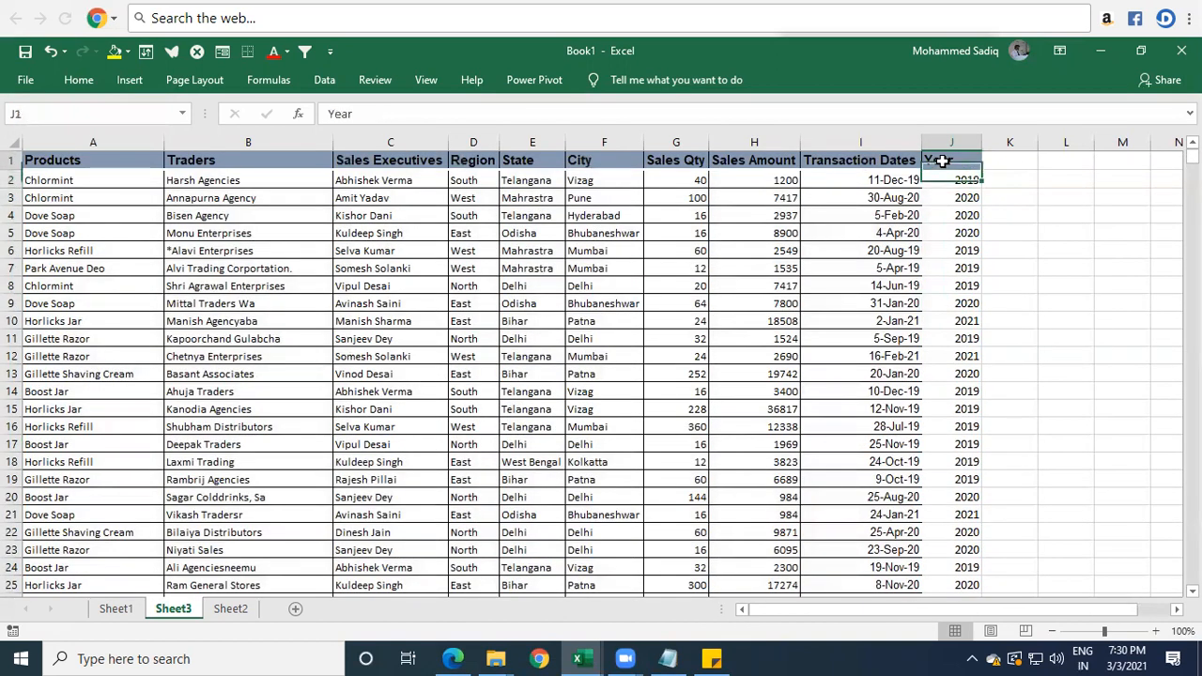
Add the header "Month" in cell K1, beside the Year column.
{"action": "left_click", "coordinate": [1013, 160]}
{"action": "type", "text": "Month"}
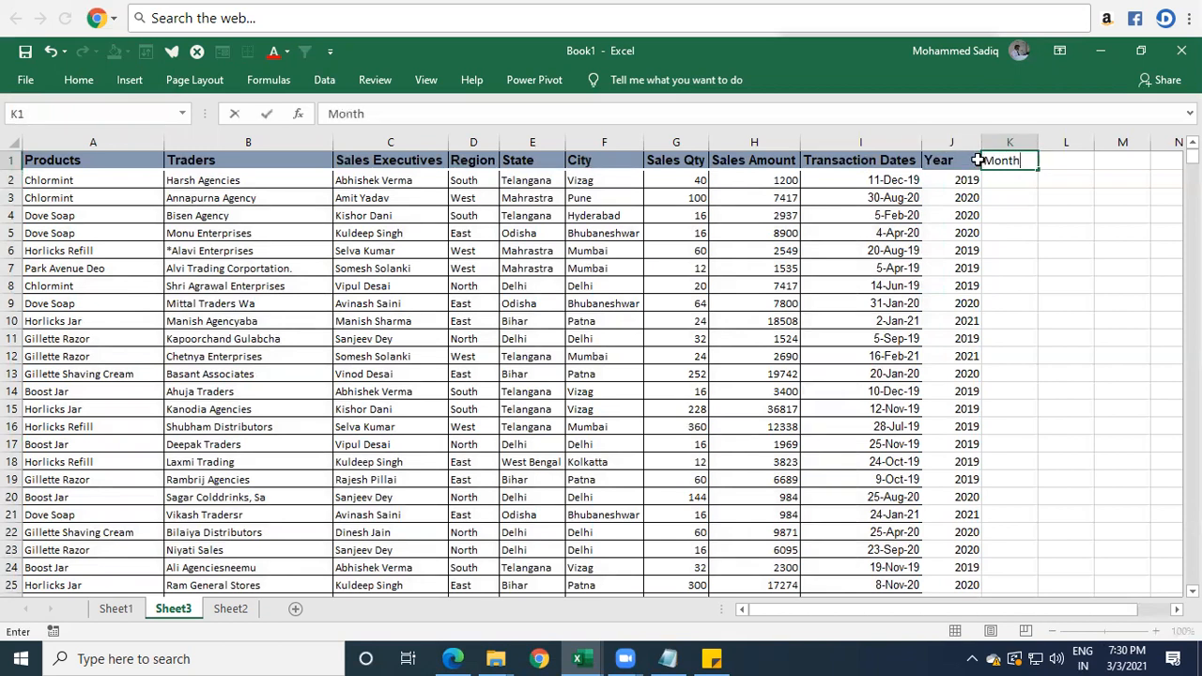
{"action": "key", "text": "Return"}
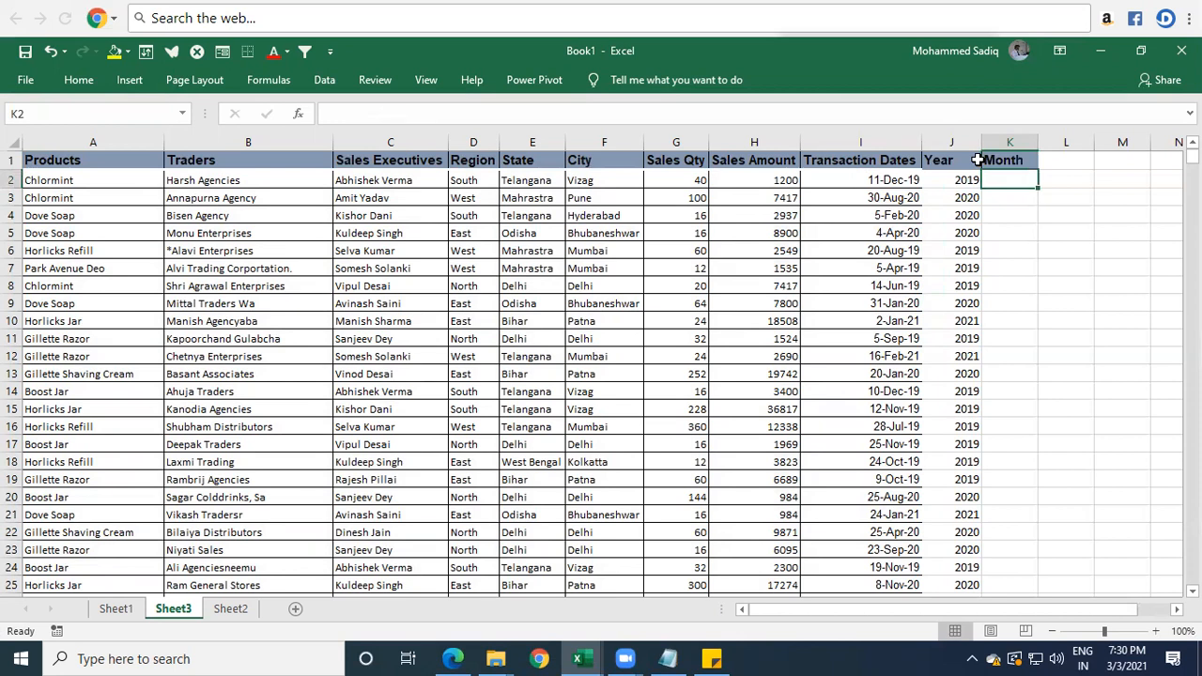
Enter the formula =MONTH(I2) in K2 to extract the month number from the first transaction date.
{"action": "type", "text": "="}
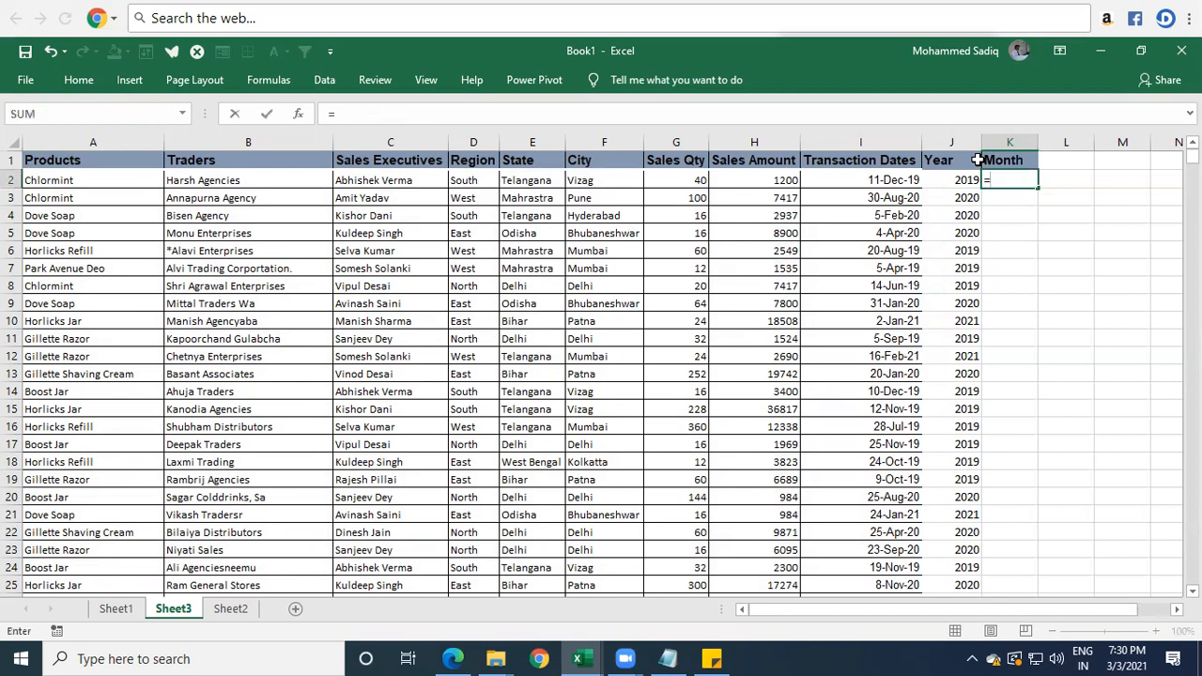
{"action": "type", "text": "month"}
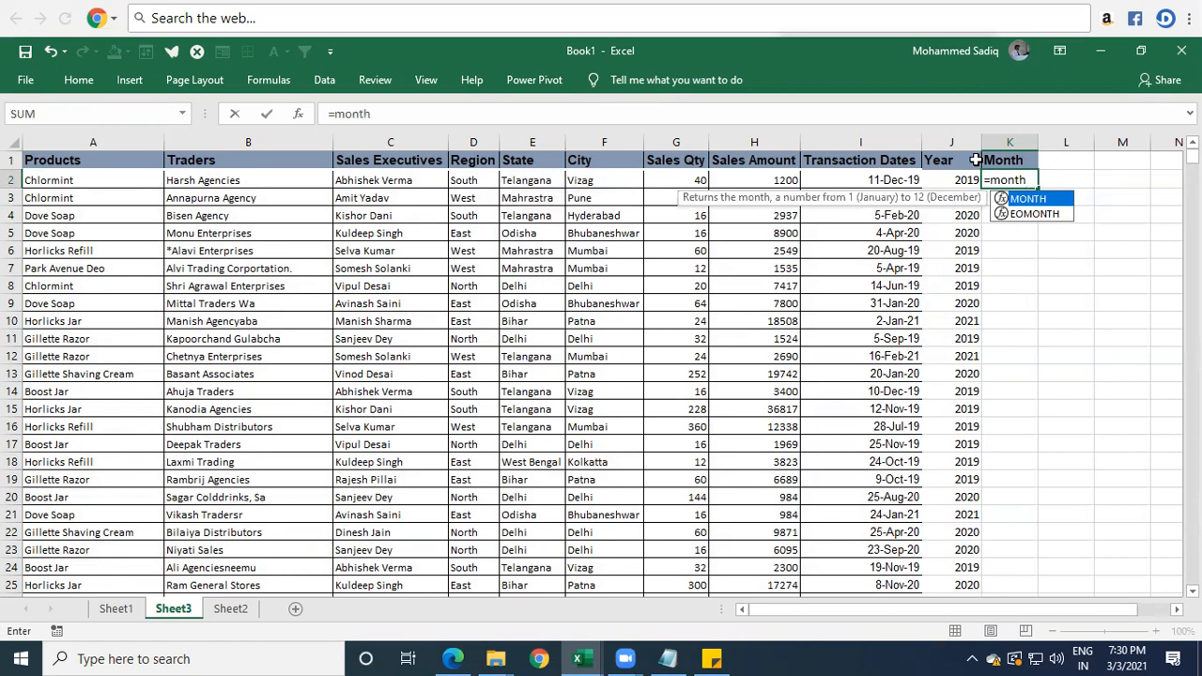
{"action": "key", "text": "Left"}
{"action": "key", "text": "Right"}
{"action": "key", "text": "F2"}
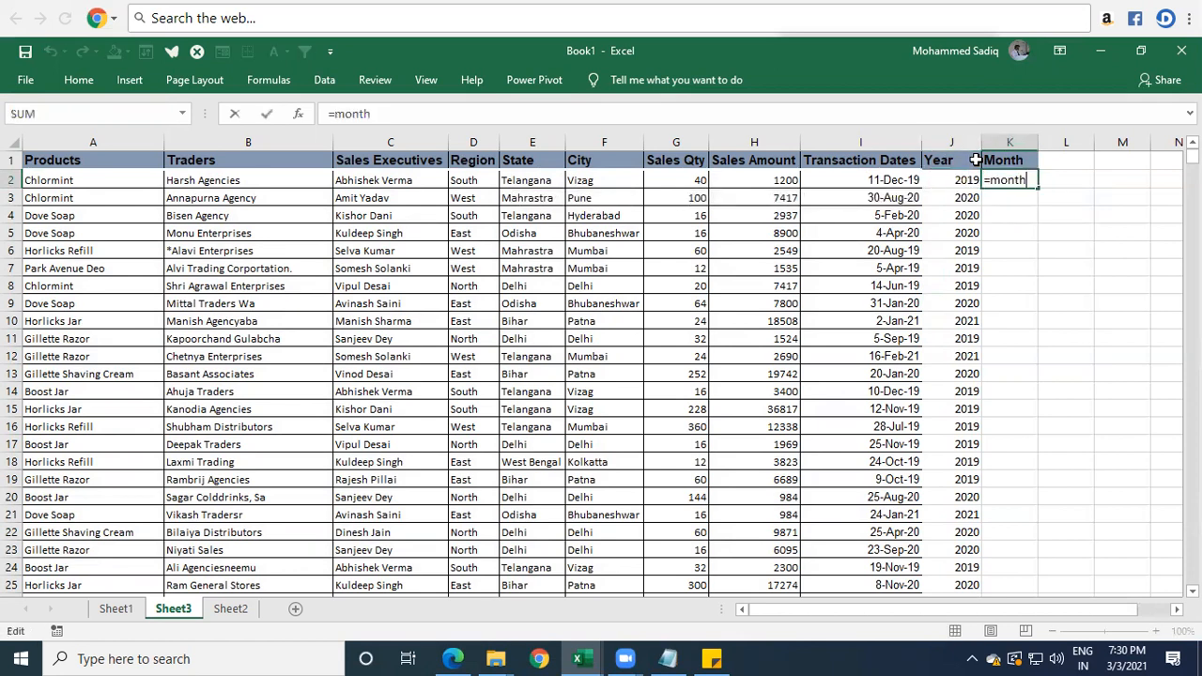
{"action": "key", "text": "BackSpace"}
{"action": "key", "text": "Tab"}
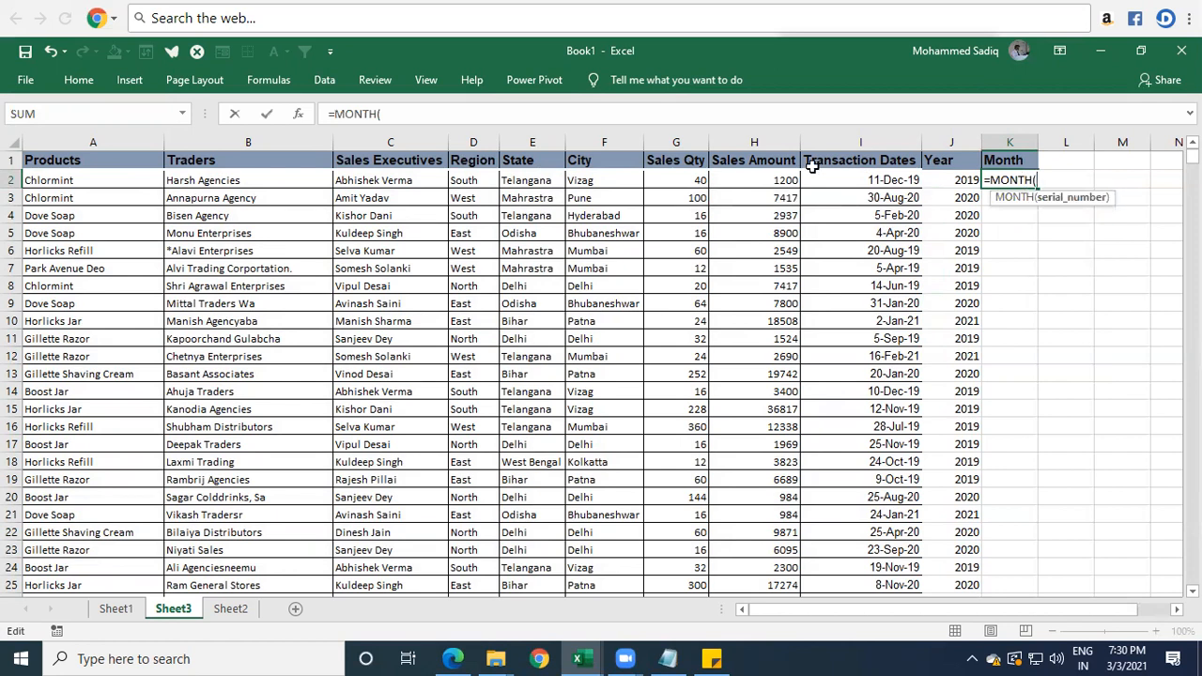
{"action": "left_click", "coordinate": [857, 177]}
{"action": "type", "text": ")"}
{"action": "key", "text": "Return"}
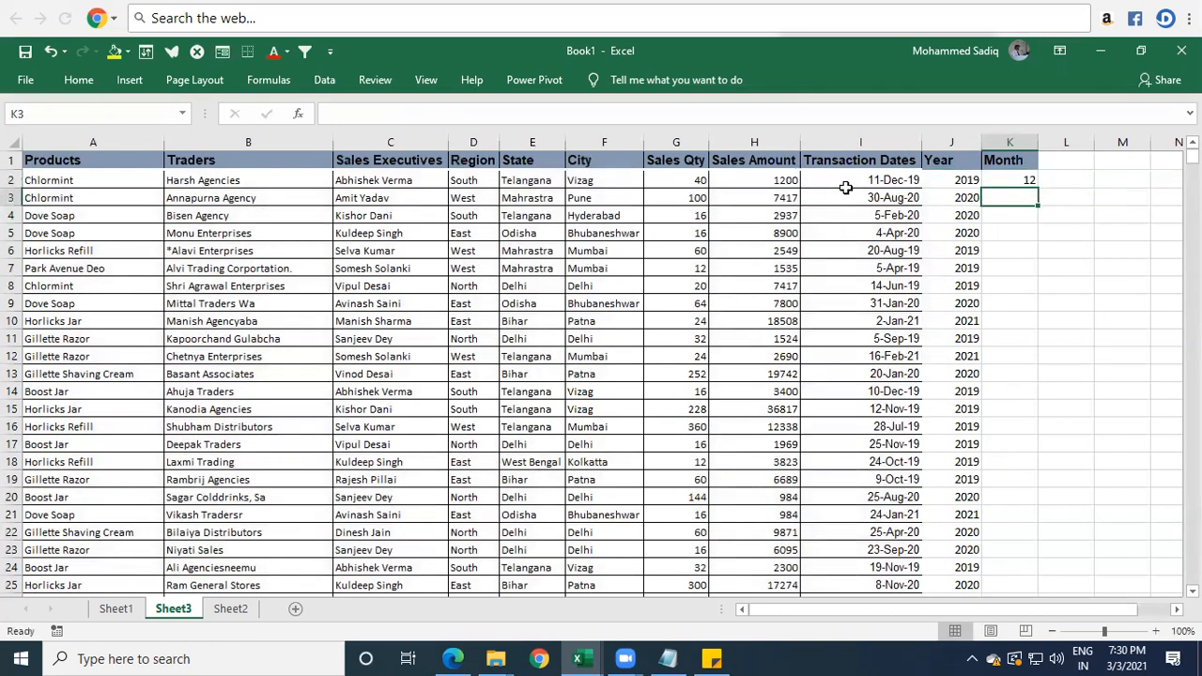
Fill the MONTH formula from K2 down the whole Month column and check several rows against their transaction dates.
{"action": "key", "text": "Up"}
{"action": "left_click", "coordinate": [897, 178]}
{"action": "left_click", "coordinate": [898, 199]}
{"action": "left_click", "coordinate": [1031, 186]}
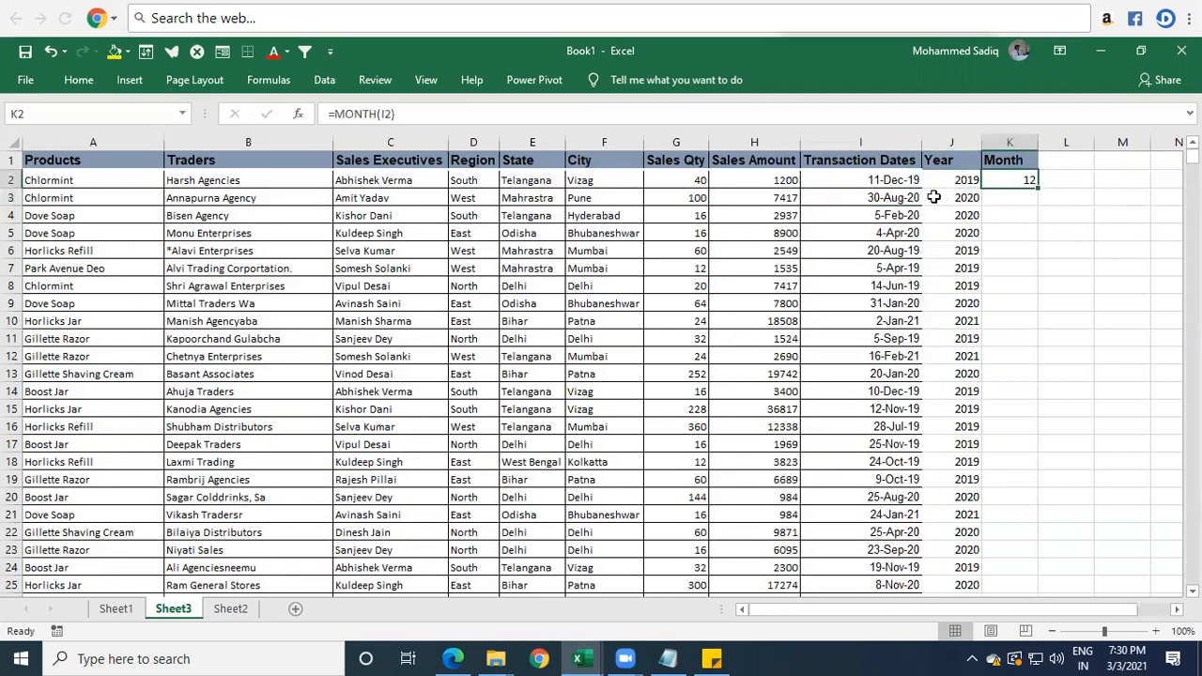
{"action": "left_click_drag", "start_coordinate": [901, 210], "coordinate": [905, 204]}
{"action": "left_click", "coordinate": [1022, 183]}
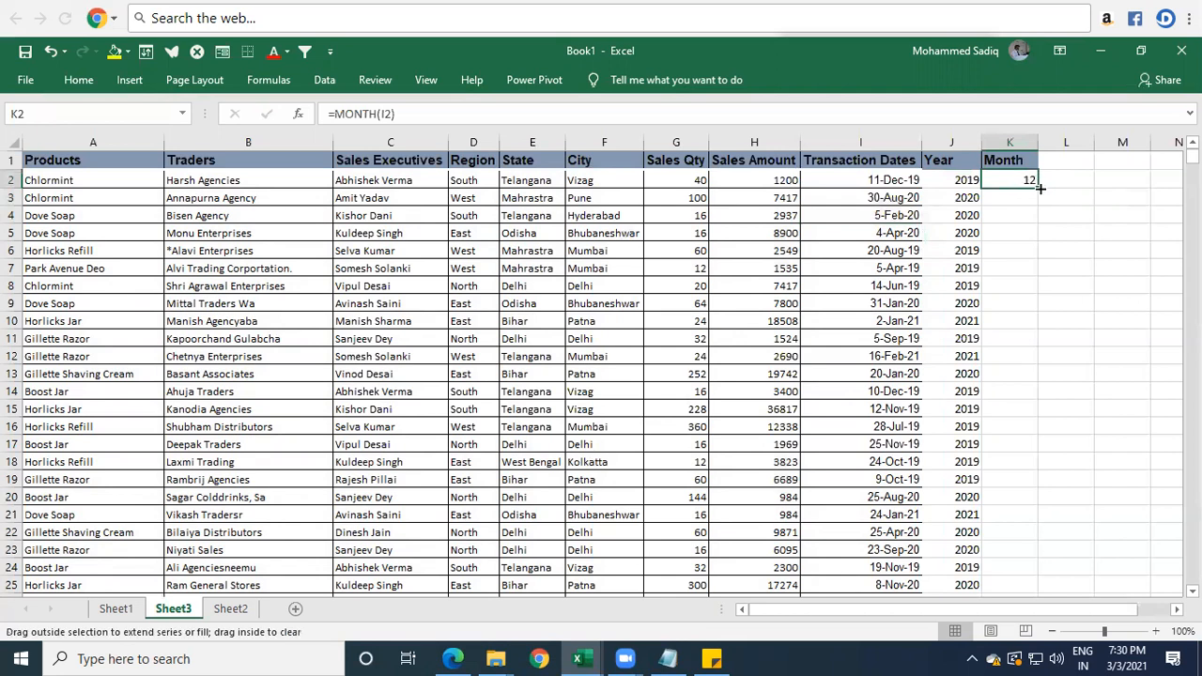
{"action": "double_click", "coordinate": [1034, 184]}
{"action": "left_click_drag", "start_coordinate": [888, 223], "coordinate": [1032, 239]}
{"action": "key", "text": "Escape"}
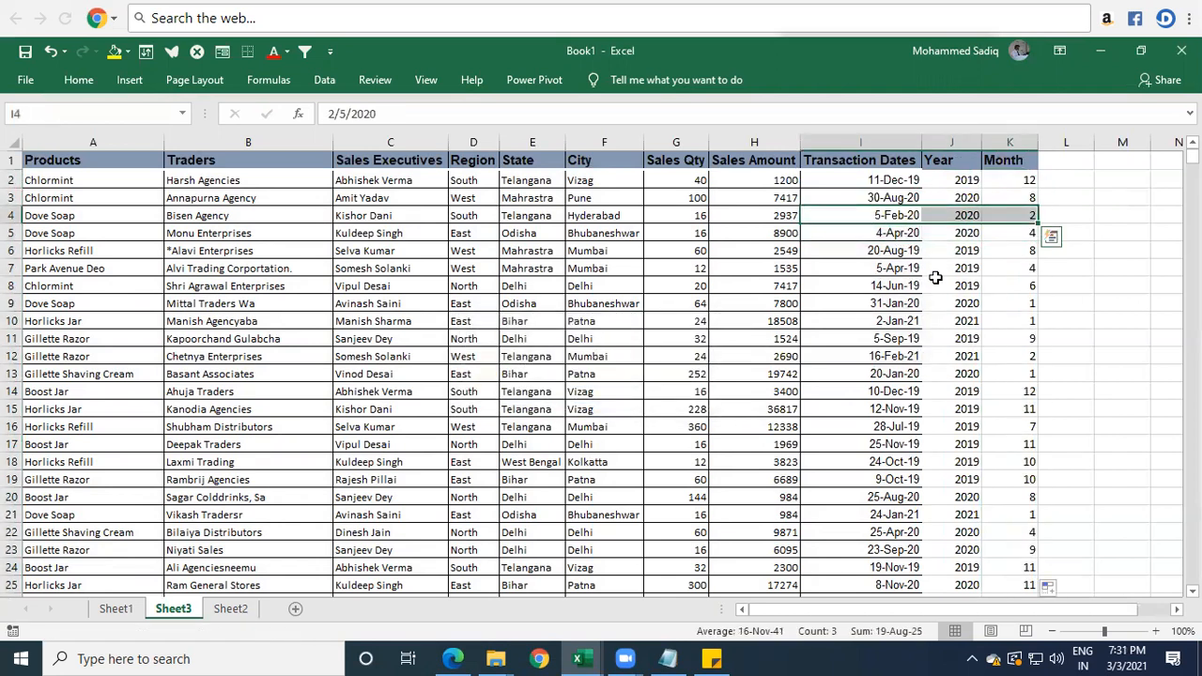
{"action": "left_click_drag", "start_coordinate": [1010, 303], "coordinate": [908, 340]}
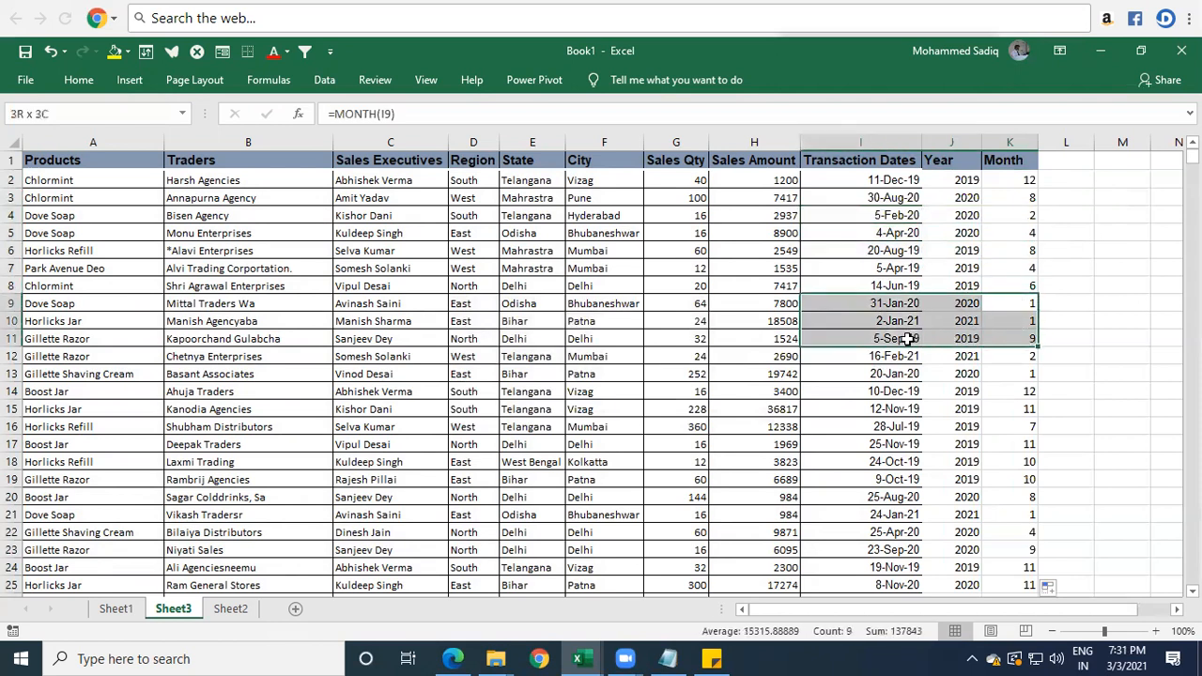
{"action": "left_click", "coordinate": [1028, 179]}
Add the header "Day" in cell L1, beside the Month column.
{"action": "left_click", "coordinate": [1067, 162]}
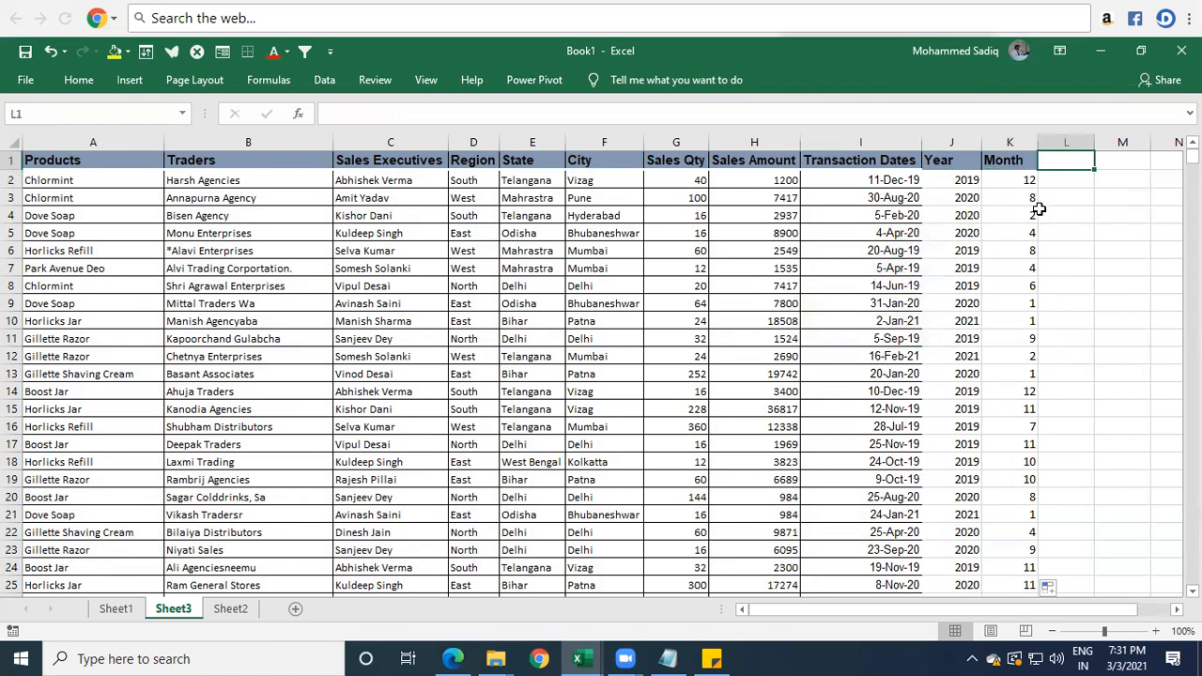
{"action": "type", "text": "Day"}
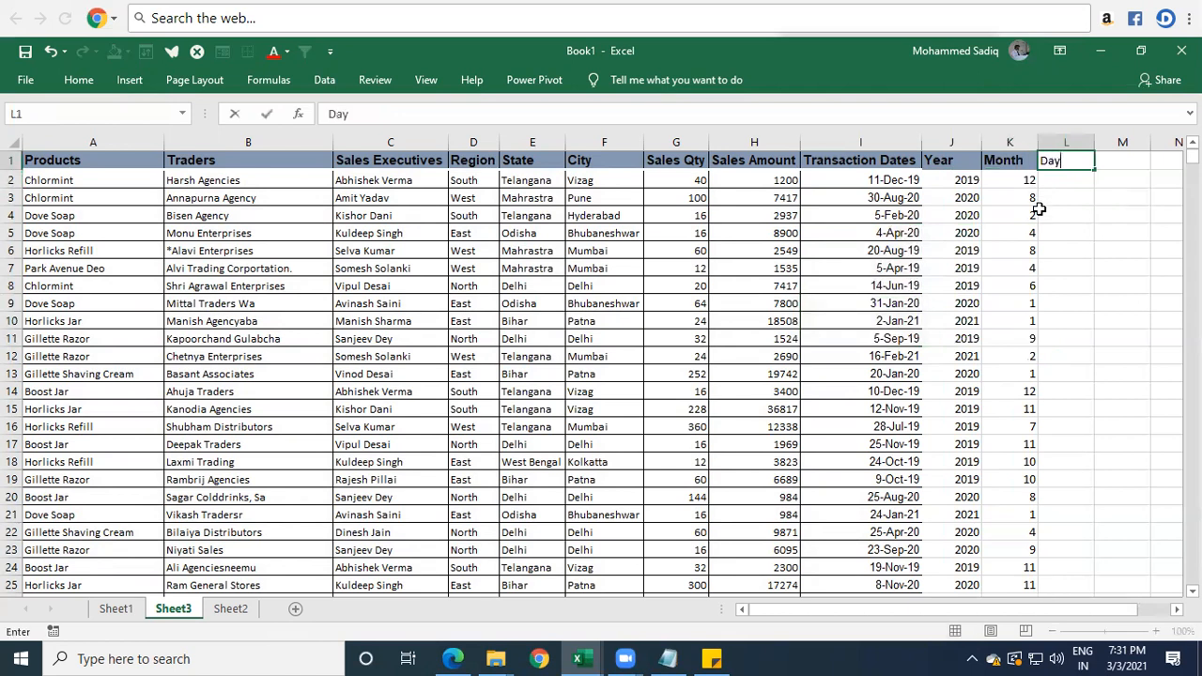
{"action": "key", "text": "Return"}
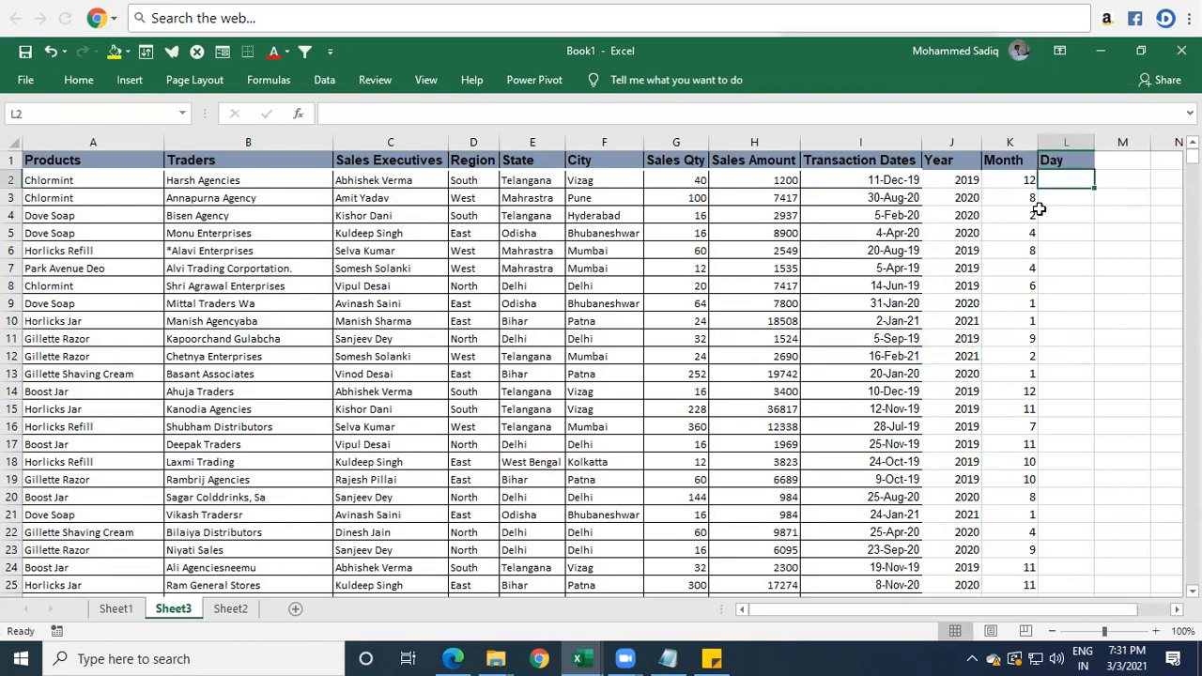
{"action": "key", "text": "Left"}
{"action": "key", "text": "Left"}
{"action": "key", "text": "Left"}
{"action": "key", "text": "Right"}
{"action": "key", "text": "Right"}
{"action": "key", "text": "Right"}
Enter the formula =DAY(I2) in L2 and fill it down the whole Day column.
{"action": "type", "text": "="}
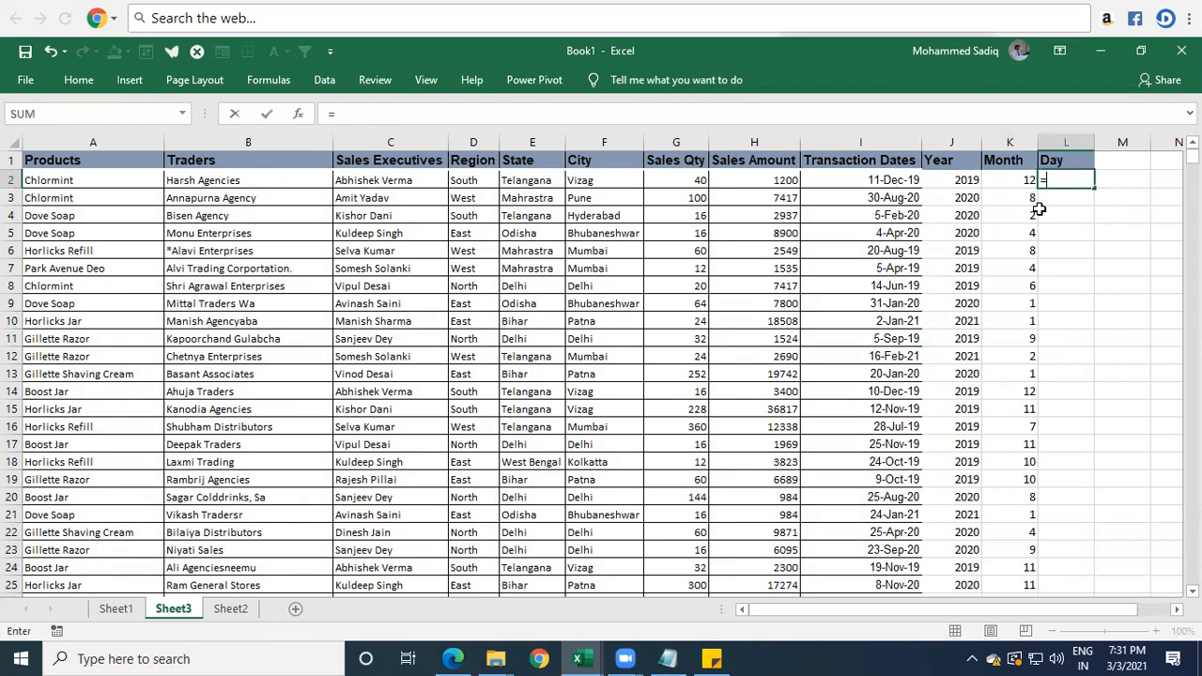
{"action": "type", "text": "day"}
{"action": "key", "text": "Tab"}
{"action": "key", "text": "Left"}
{"action": "key", "text": "Left"}
{"action": "key", "text": "Left"}
{"action": "type", "text": ")"}
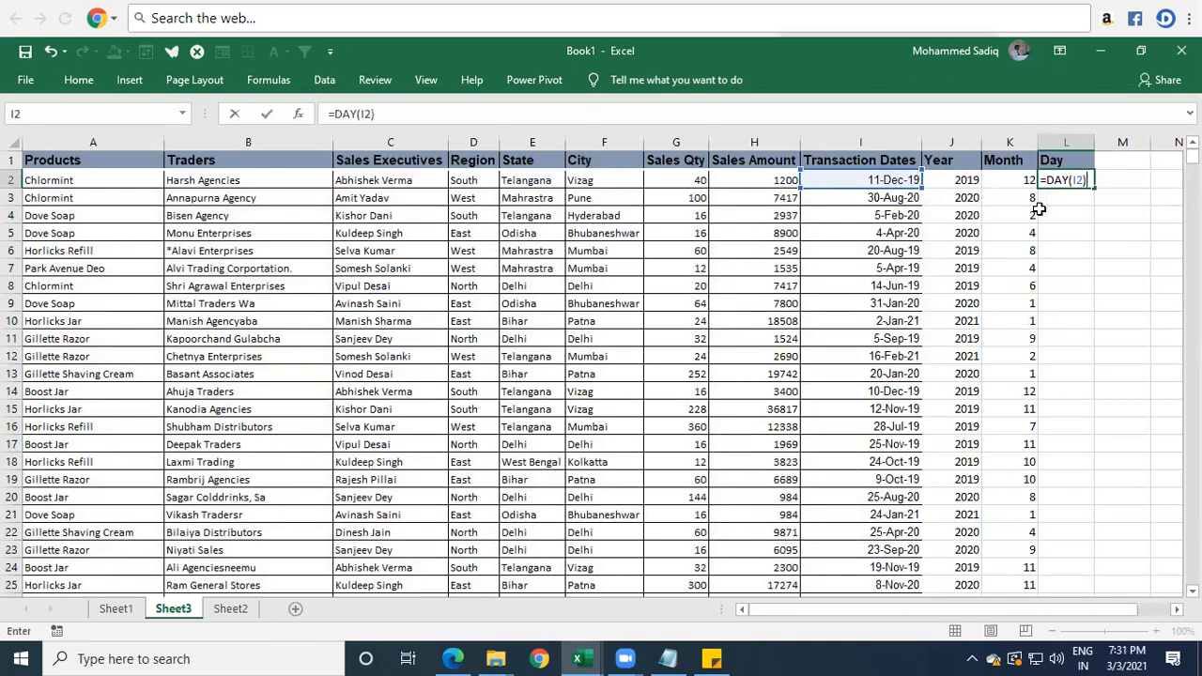
{"action": "key", "text": "ctrl+Return"}
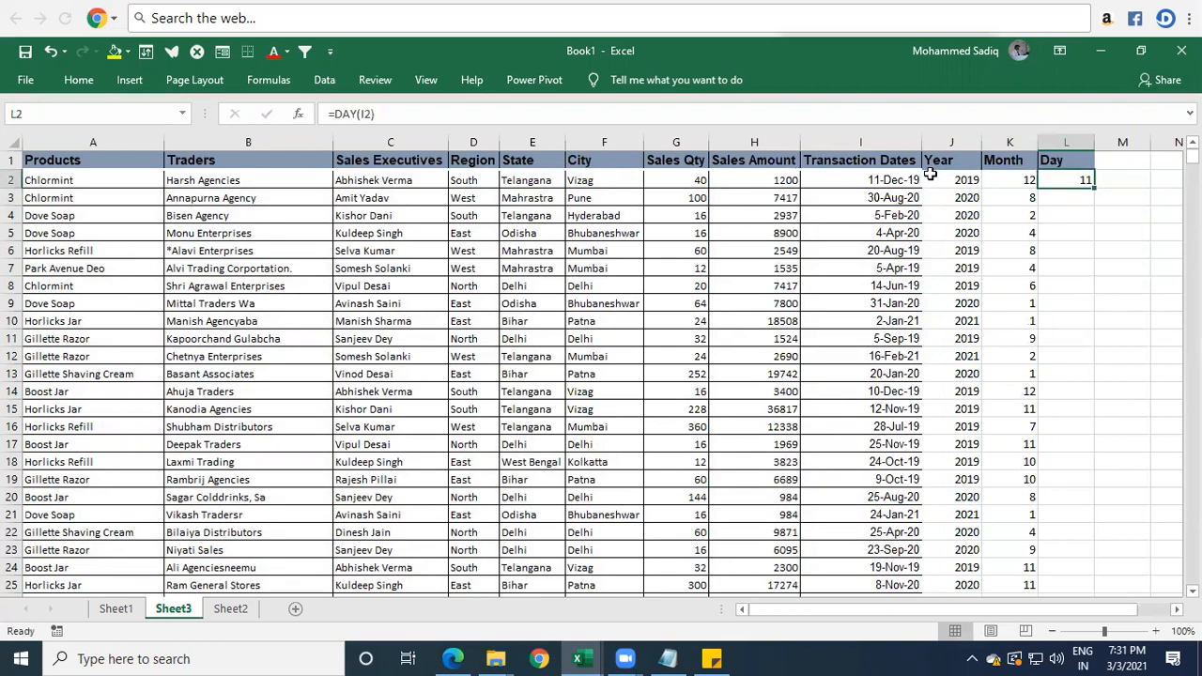
{"action": "double_click", "coordinate": [1095, 191]}
{"action": "left_click", "coordinate": [1073, 274]}
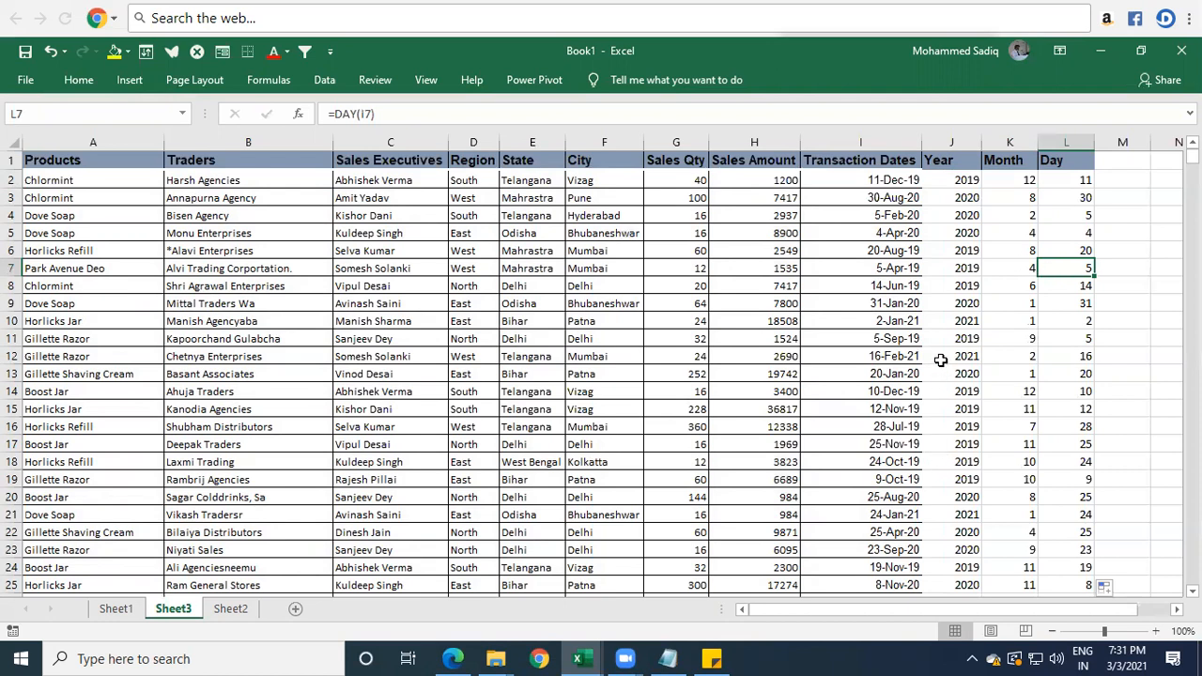
Turn on header filters for the sales table.
{"action": "left_click", "coordinate": [839, 338]}
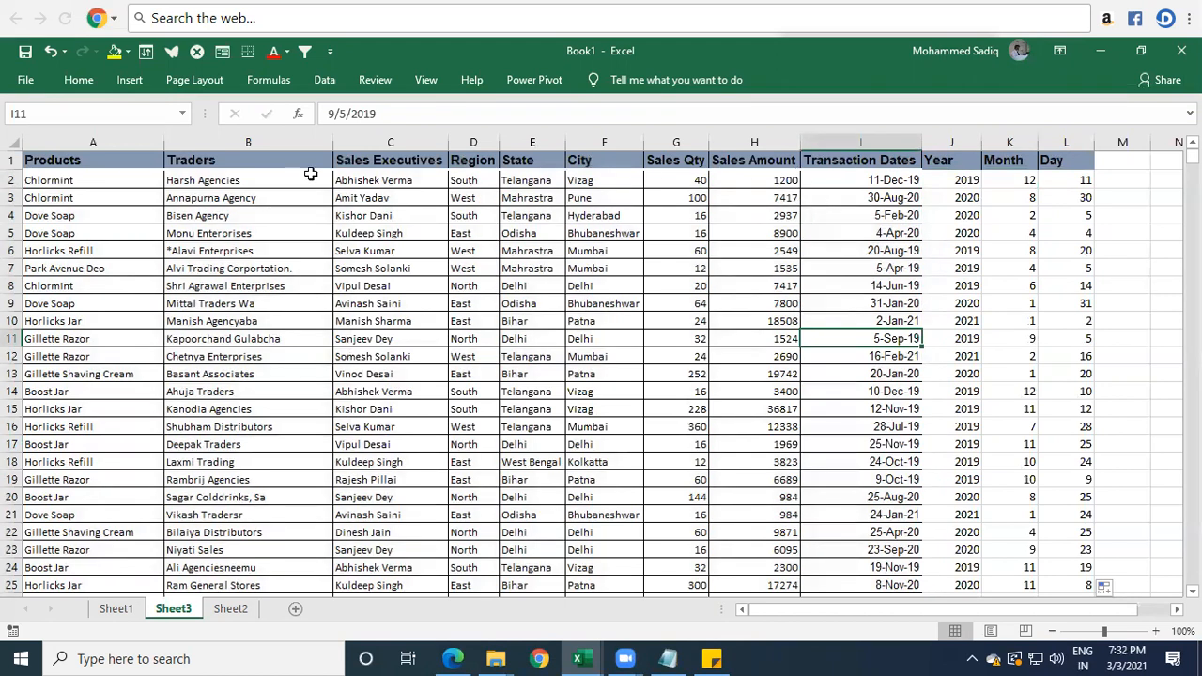
{"action": "left_click", "coordinate": [325, 80]}
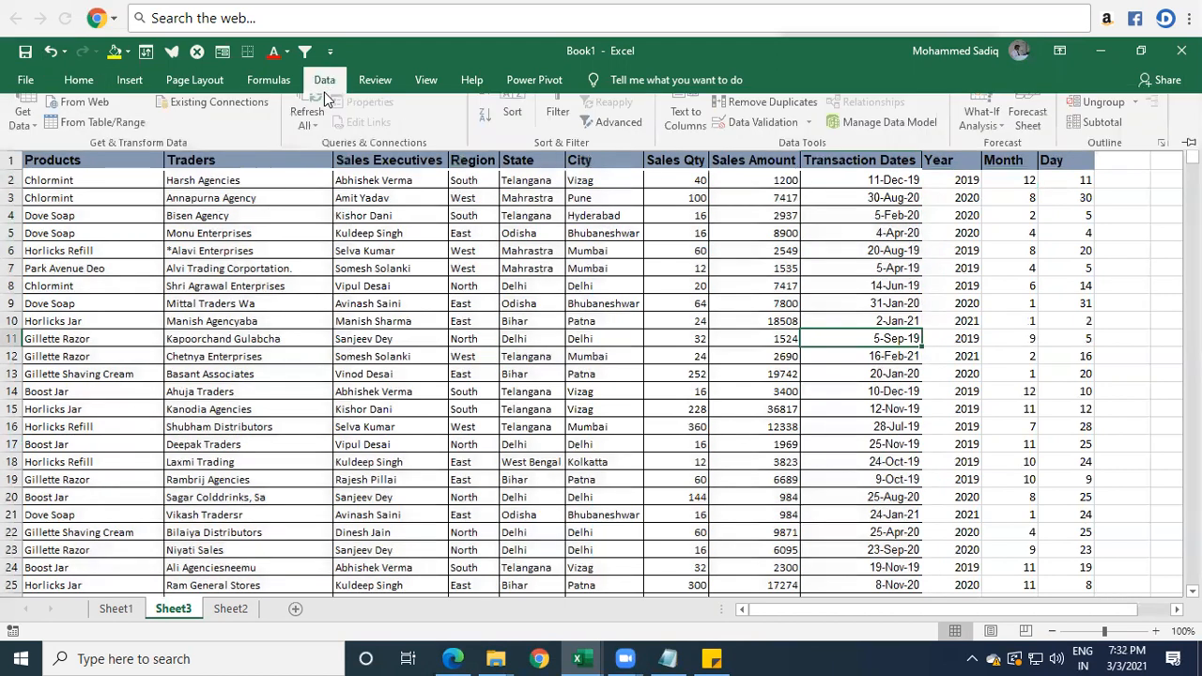
{"action": "left_click", "coordinate": [563, 127]}
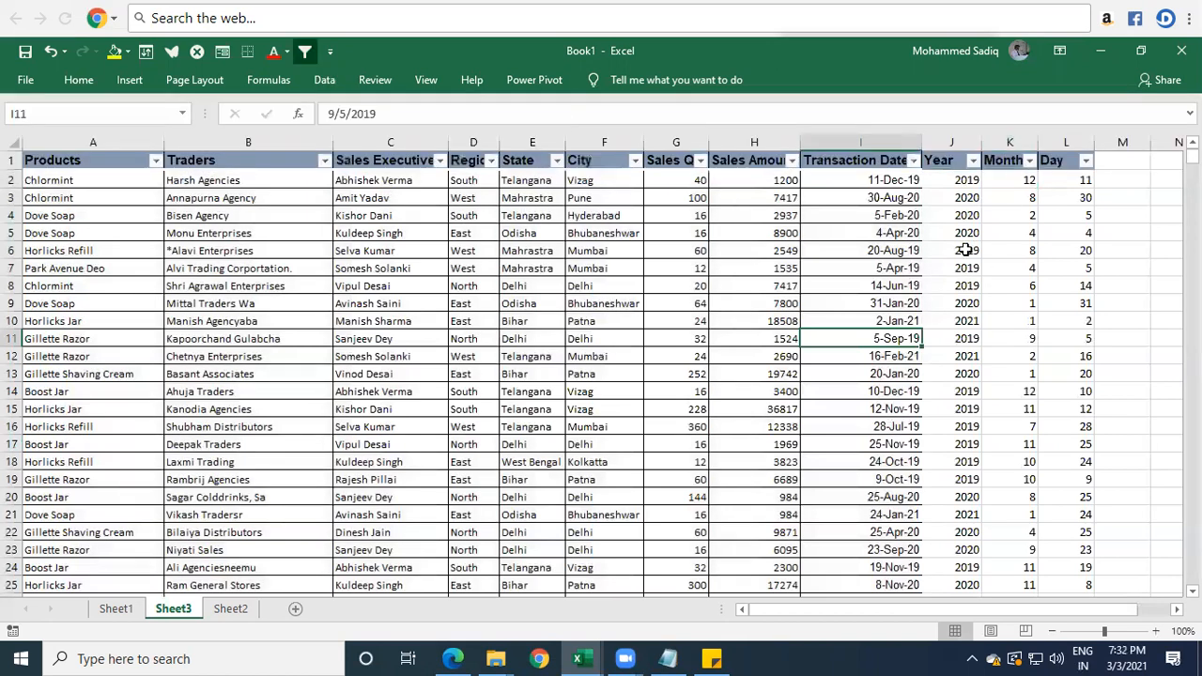
{"action": "left_click", "coordinate": [1013, 252]}
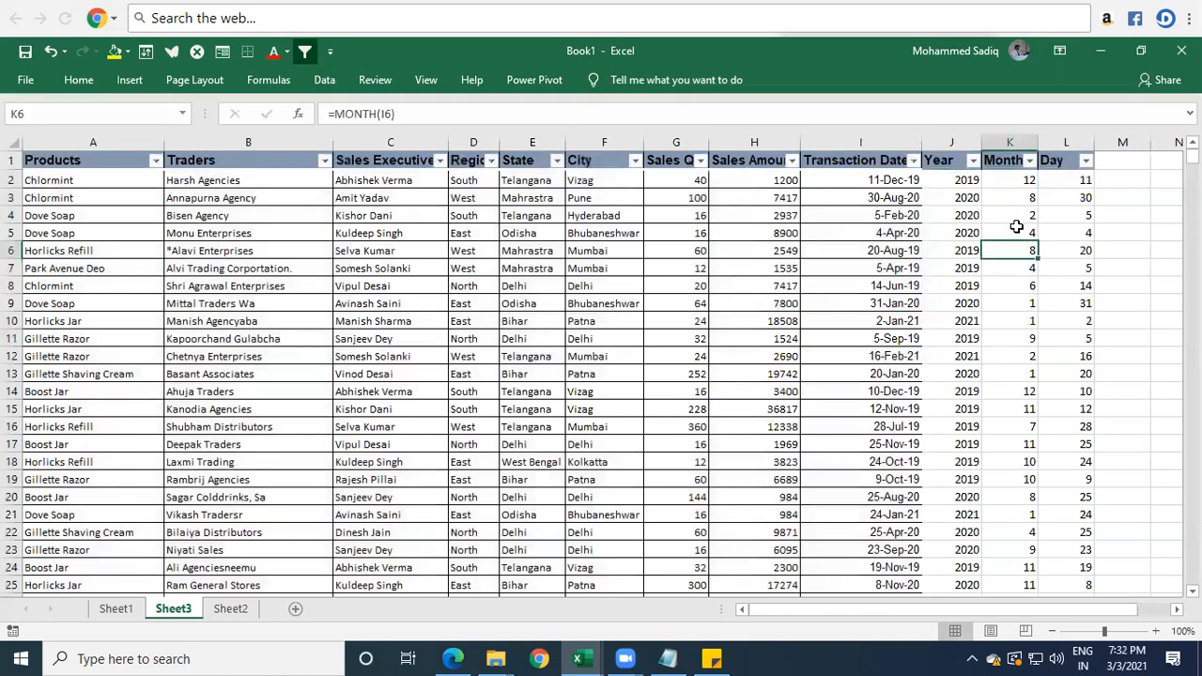
Filter the Year column to show only 2020 and look through the remaining records.
{"action": "left_click", "coordinate": [973, 162]}
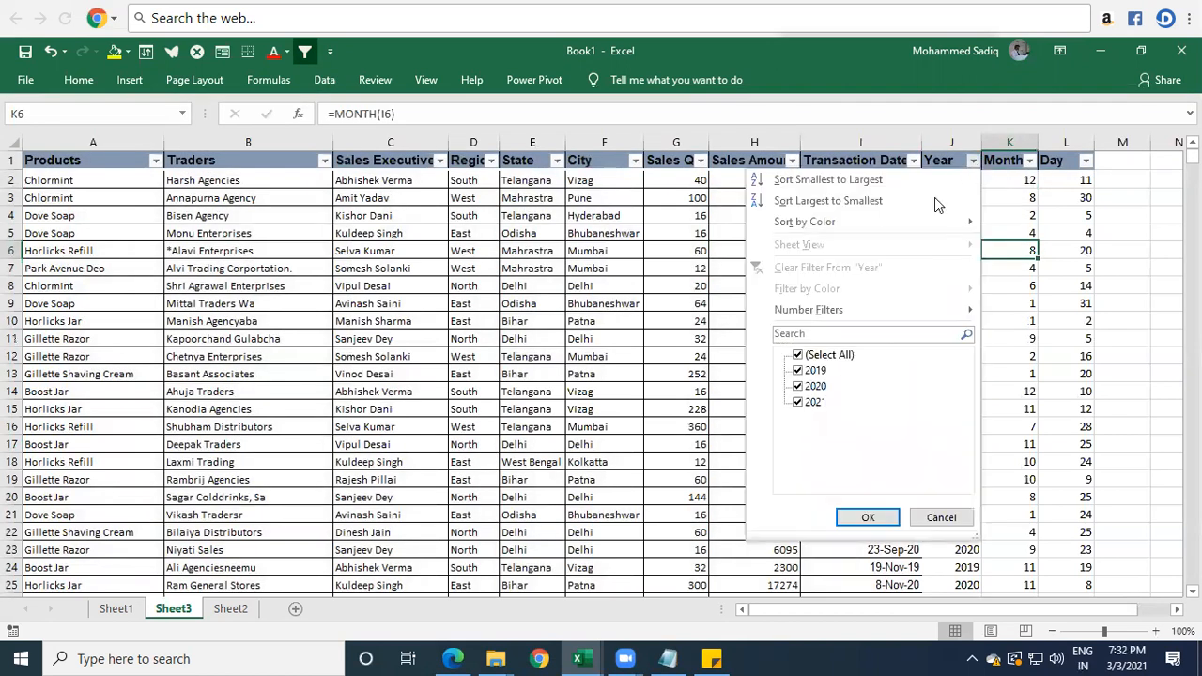
{"action": "left_click", "coordinate": [797, 371]}
{"action": "left_click", "coordinate": [797, 403]}
{"action": "left_click", "coordinate": [868, 518]}
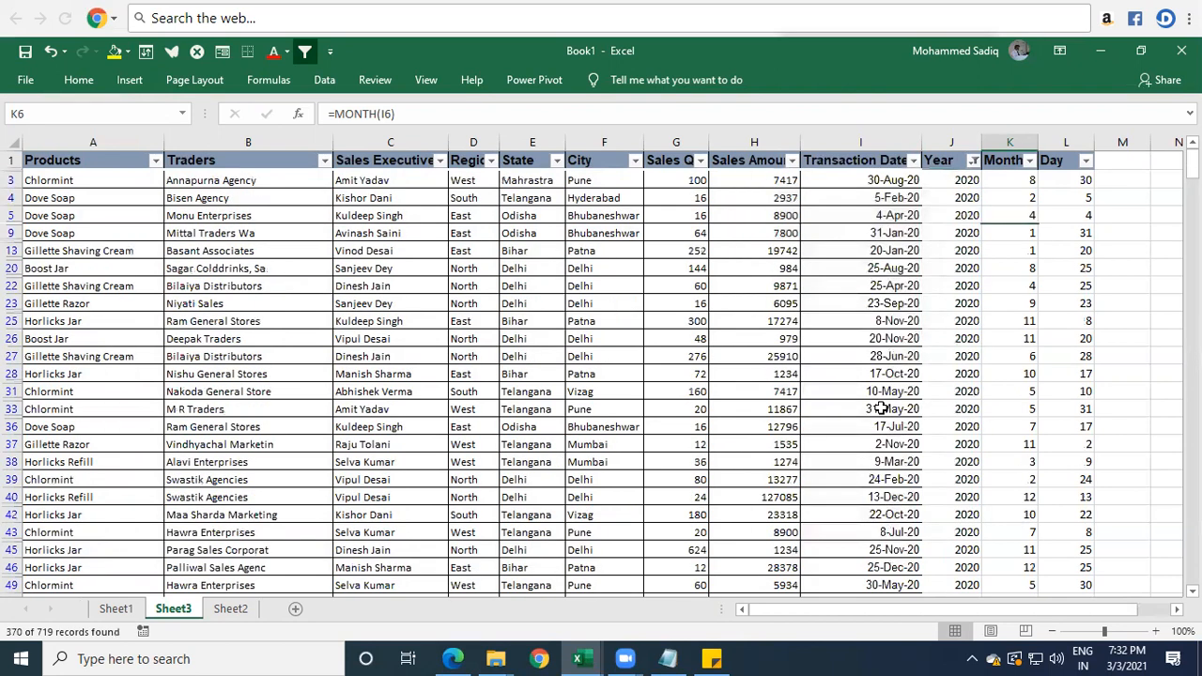
{"action": "scroll", "coordinate": [944, 319], "scroll_direction": "down", "scroll_amount": 8}
{"action": "scroll", "coordinate": [927, 282], "scroll_direction": "up", "scroll_amount": 8}
{"action": "scroll", "coordinate": [926, 282], "scroll_direction": "up", "scroll_amount": 3}
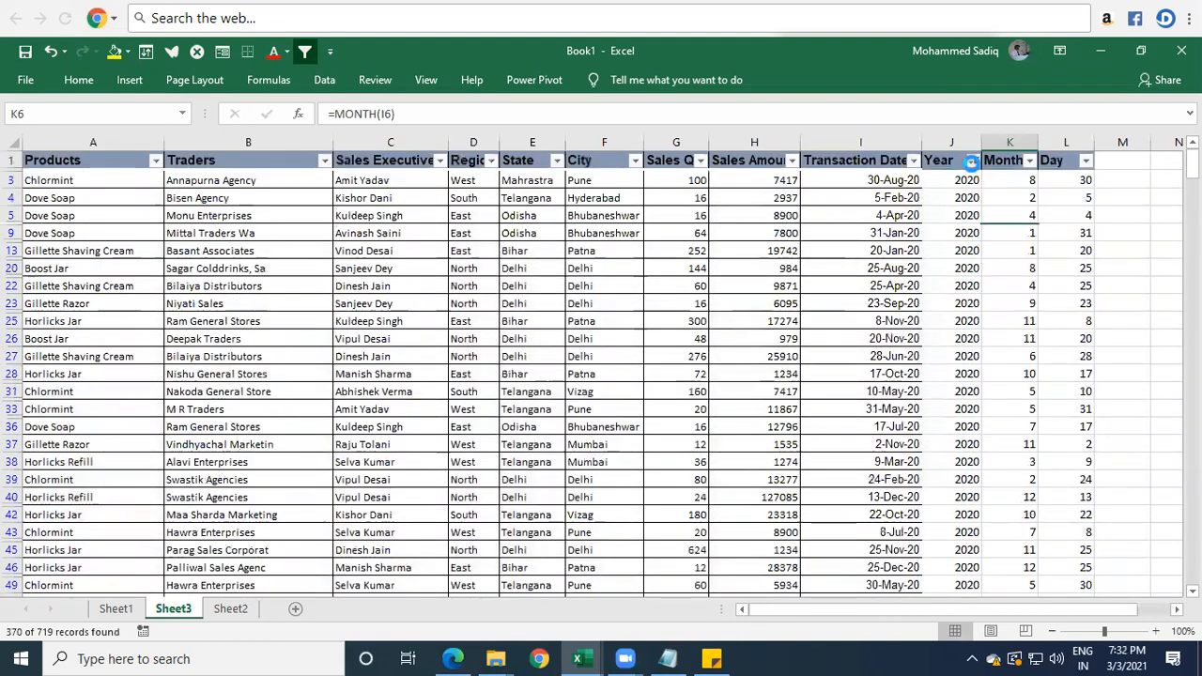
Change the Year filter to show only 2021 records.
{"action": "left_click", "coordinate": [974, 161]}
{"action": "left_click", "coordinate": [798, 386]}
{"action": "left_click", "coordinate": [798, 402]}
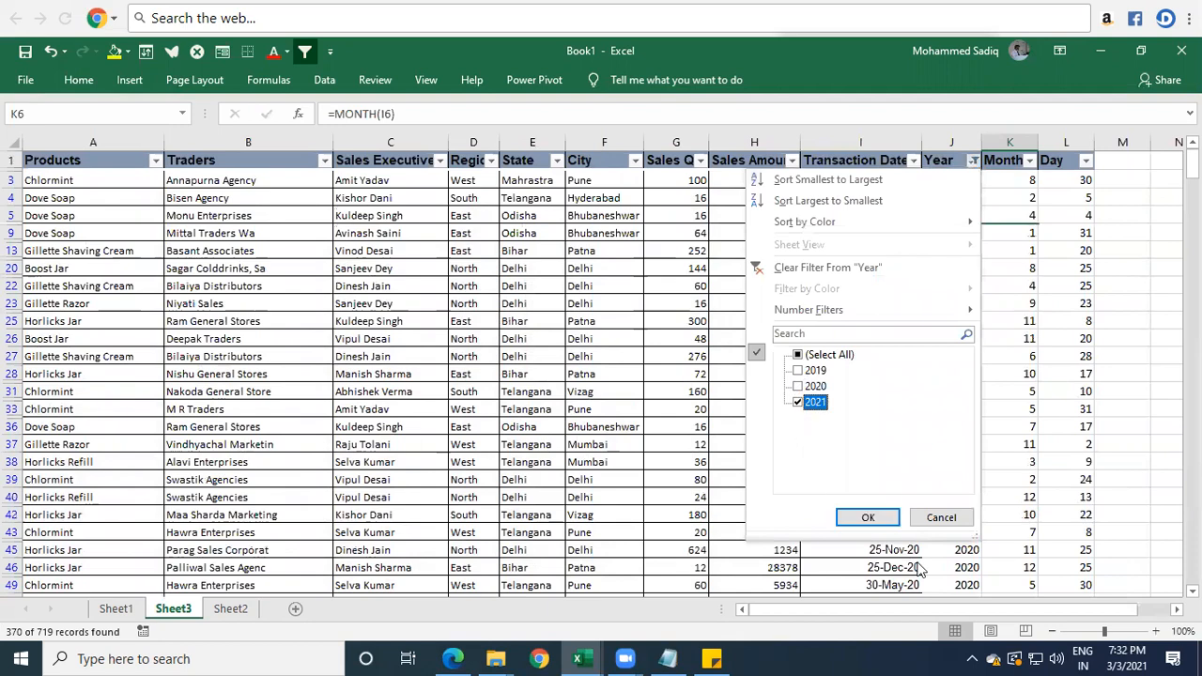
{"action": "left_click", "coordinate": [868, 518]}
{"action": "left_click", "coordinate": [954, 354]}
{"action": "scroll", "coordinate": [954, 366], "scroll_direction": "down", "scroll_amount": 5}
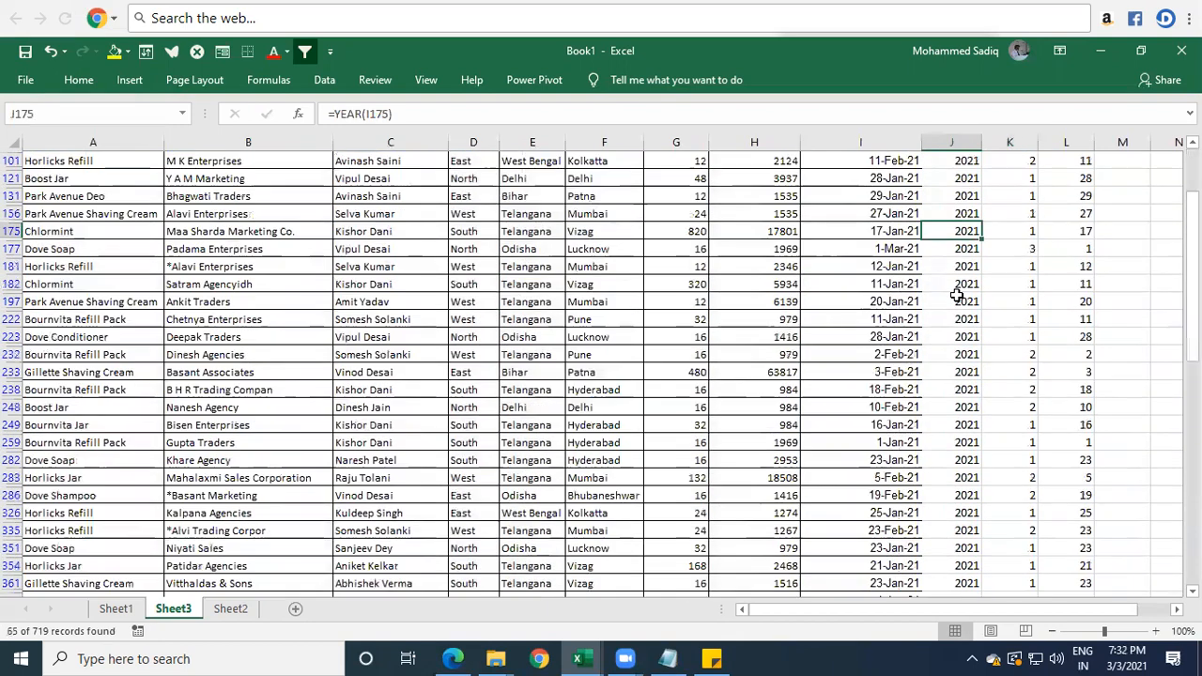
Examine the transaction dates of the filtered 2021 records to see which months they cover.
{"action": "left_click_drag", "start_coordinate": [1193, 355], "coordinate": [1193, 235]}
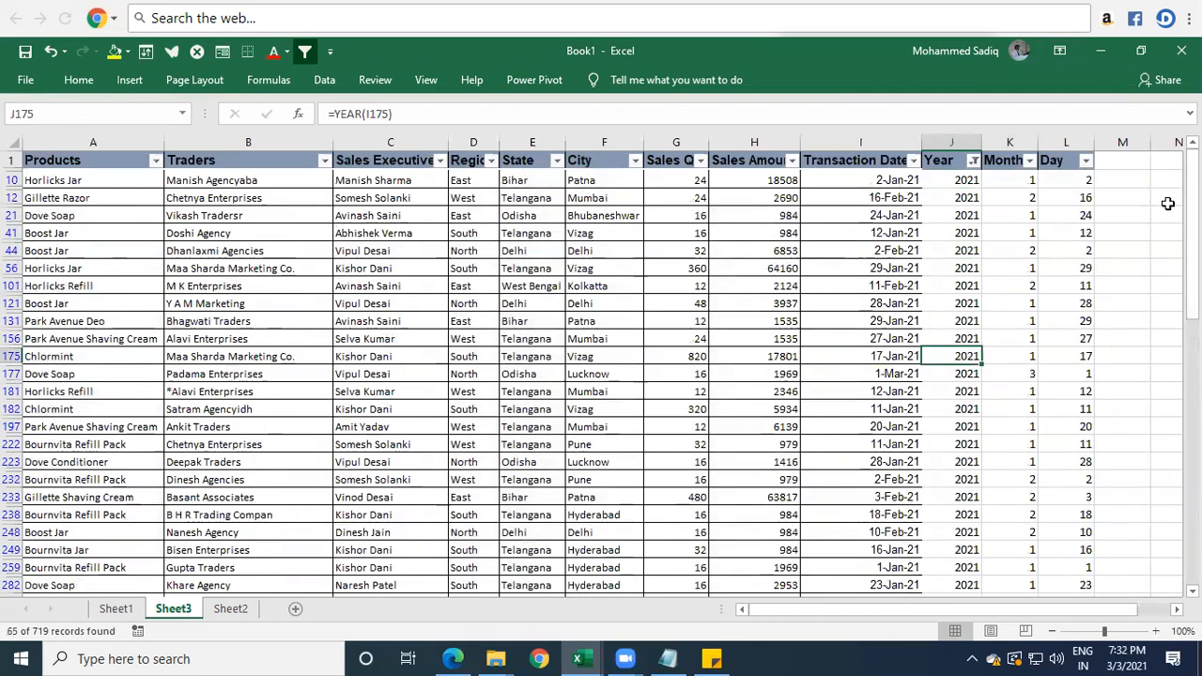
{"action": "left_click", "coordinate": [892, 198]}
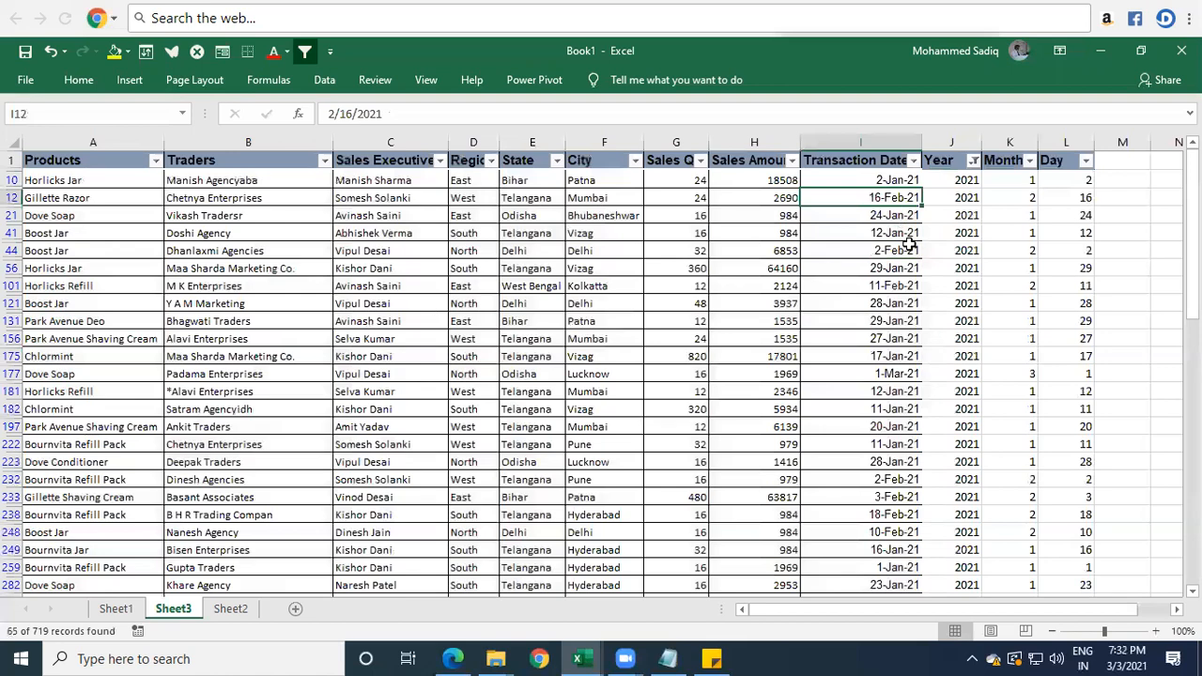
{"action": "left_click_drag", "start_coordinate": [894, 479], "coordinate": [916, 491]}
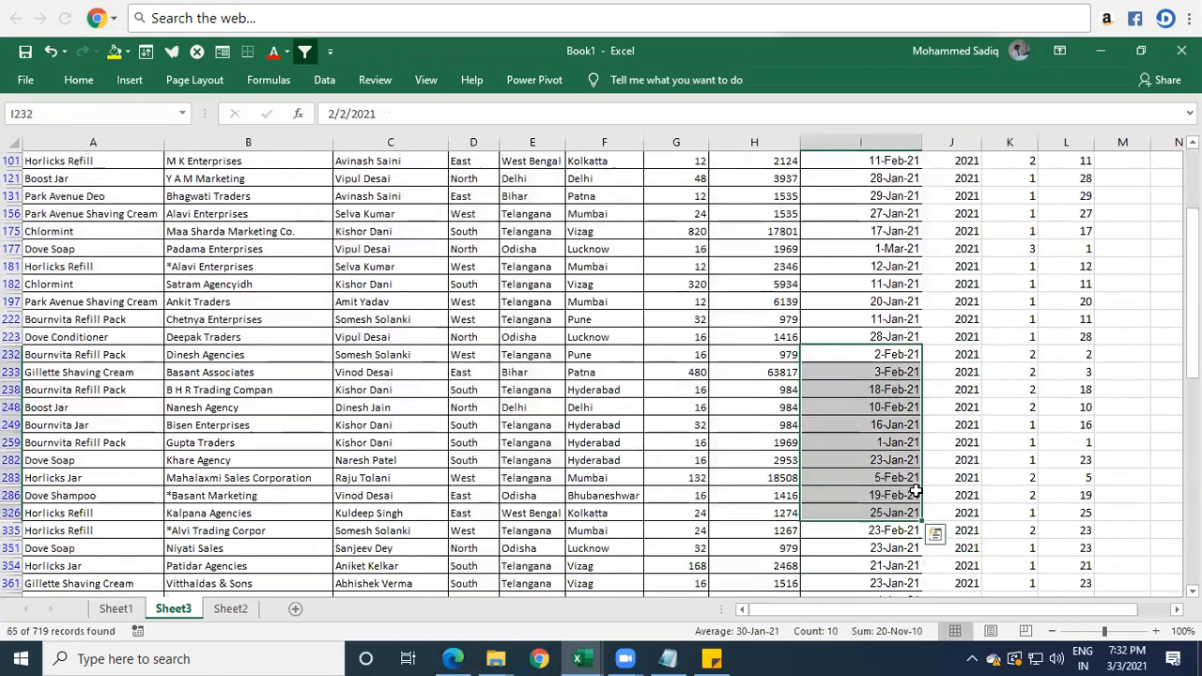
{"action": "scroll", "coordinate": [915, 489], "scroll_direction": "down", "scroll_amount": 3}
{"action": "scroll", "coordinate": [915, 489], "scroll_direction": "up", "scroll_amount": 5}
{"action": "left_click", "coordinate": [900, 338]}
{"action": "left_click", "coordinate": [893, 375]}
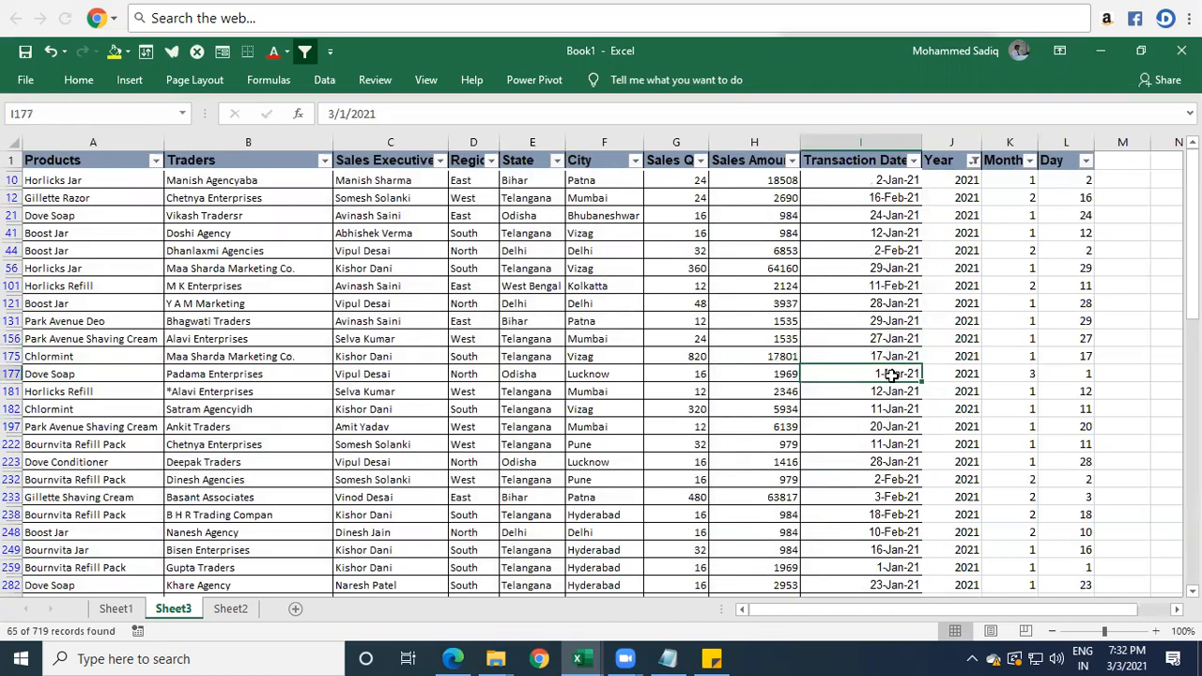
Filter the Month column to month 3 only, on top of the Year filter, and select the matching rows from Products to Day.
{"action": "left_click", "coordinate": [1010, 162]}
{"action": "left_click", "coordinate": [1030, 161]}
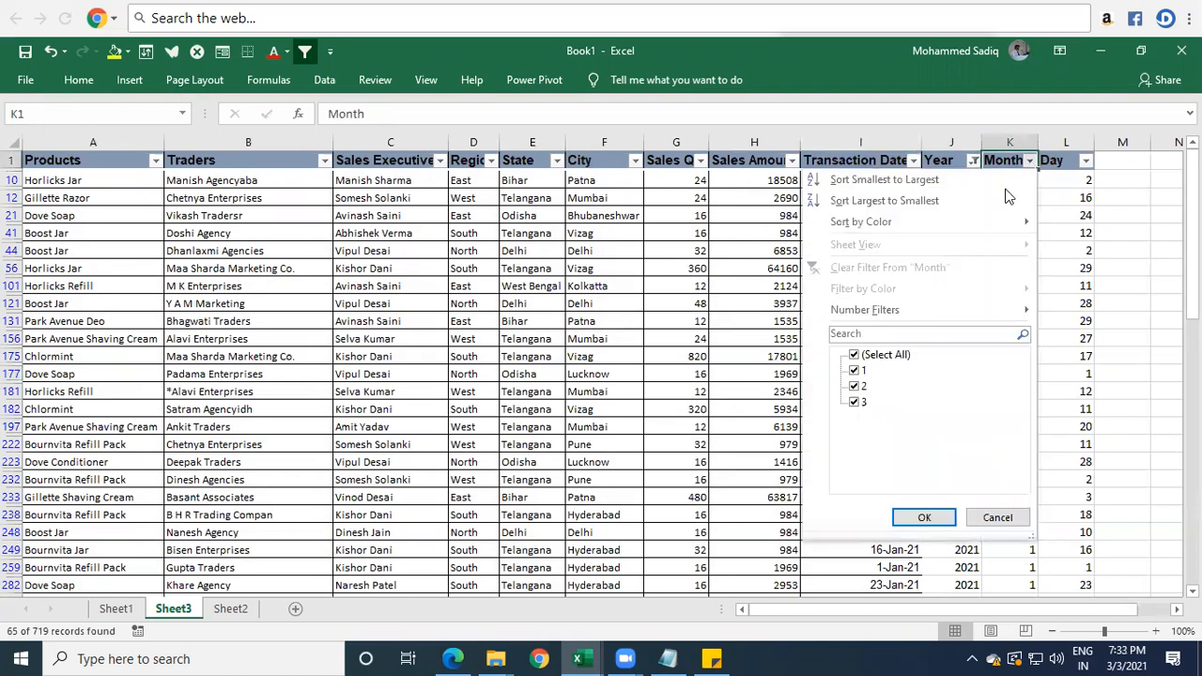
{"action": "left_click", "coordinate": [855, 371]}
{"action": "left_click", "coordinate": [855, 387]}
{"action": "left_click", "coordinate": [923, 517]}
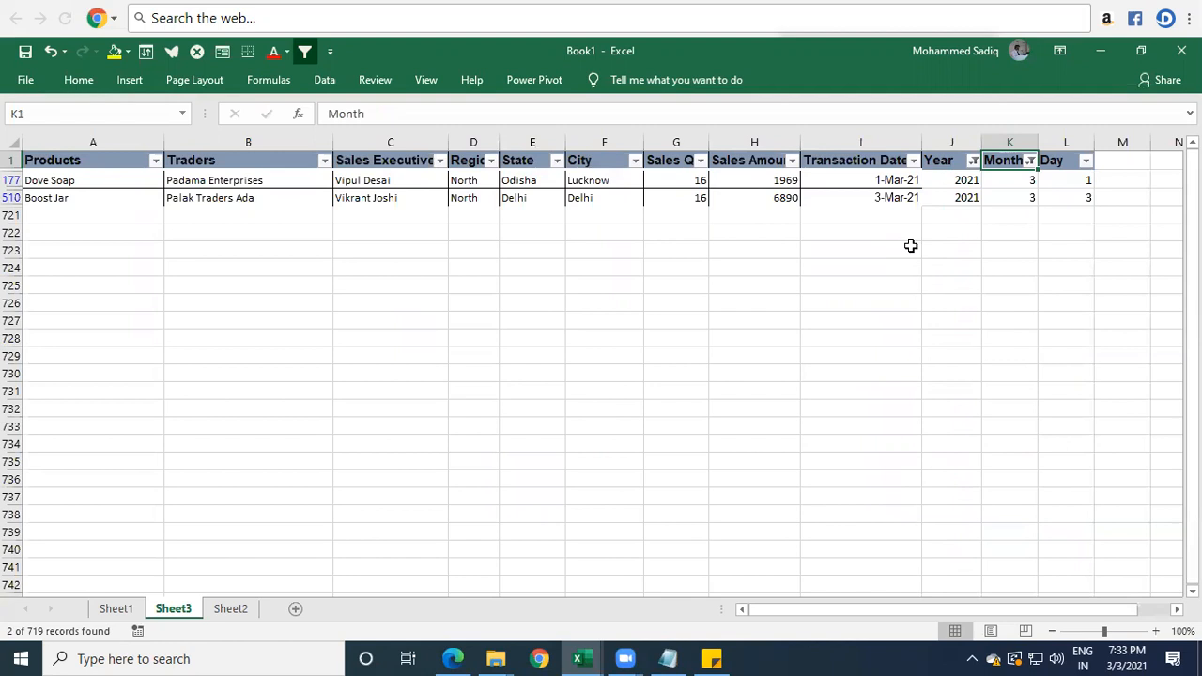
{"action": "left_click_drag", "start_coordinate": [60, 182], "coordinate": [1066, 198]}
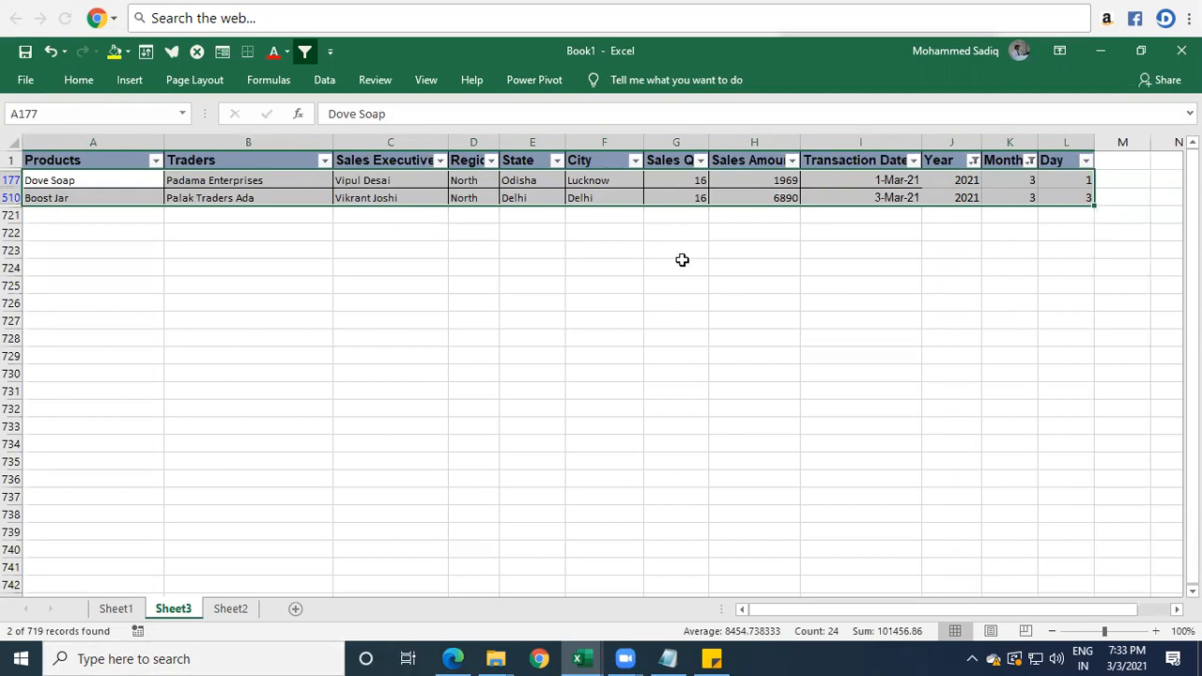
Include all years again in the Year filter while keeping the Month filter, and review the Year values of the listed rows.
{"action": "left_click", "coordinate": [972, 169]}
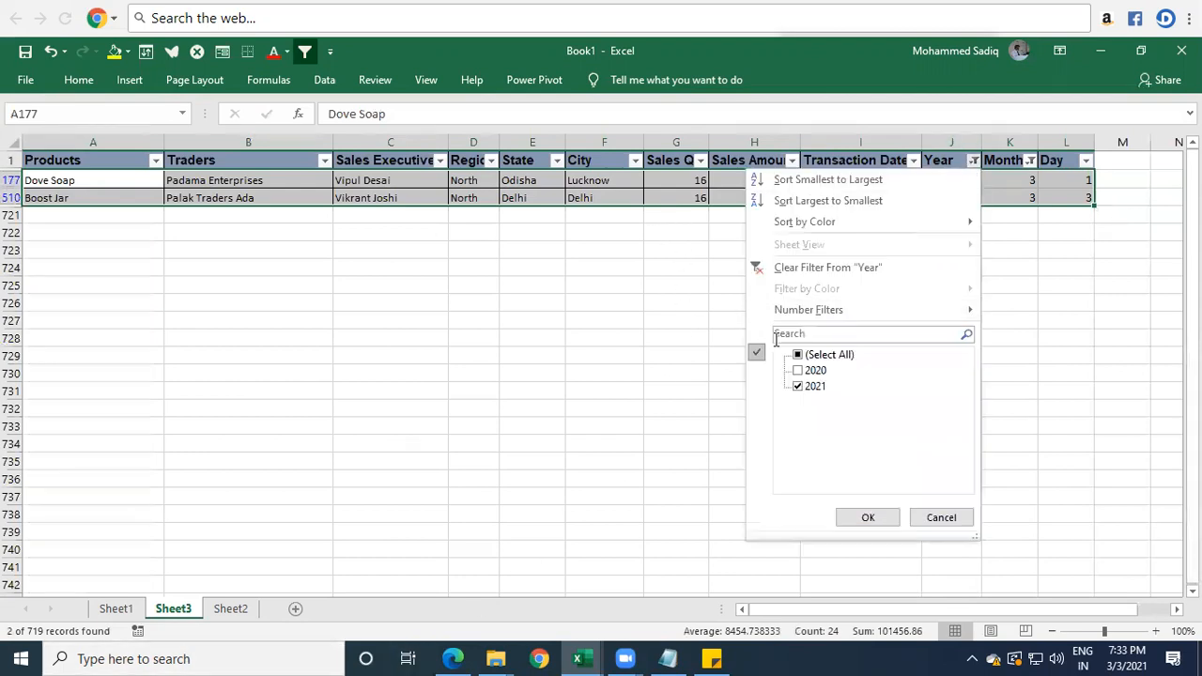
{"action": "left_click", "coordinate": [798, 355]}
{"action": "left_click", "coordinate": [869, 517]}
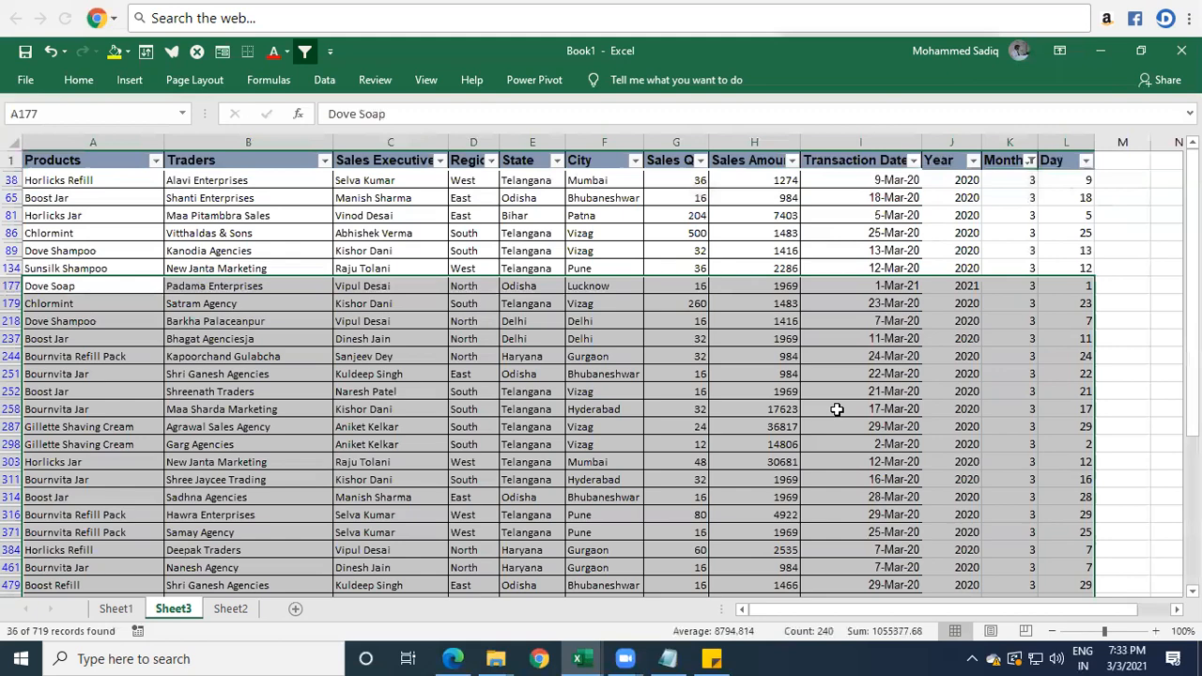
{"action": "left_click", "coordinate": [1022, 292]}
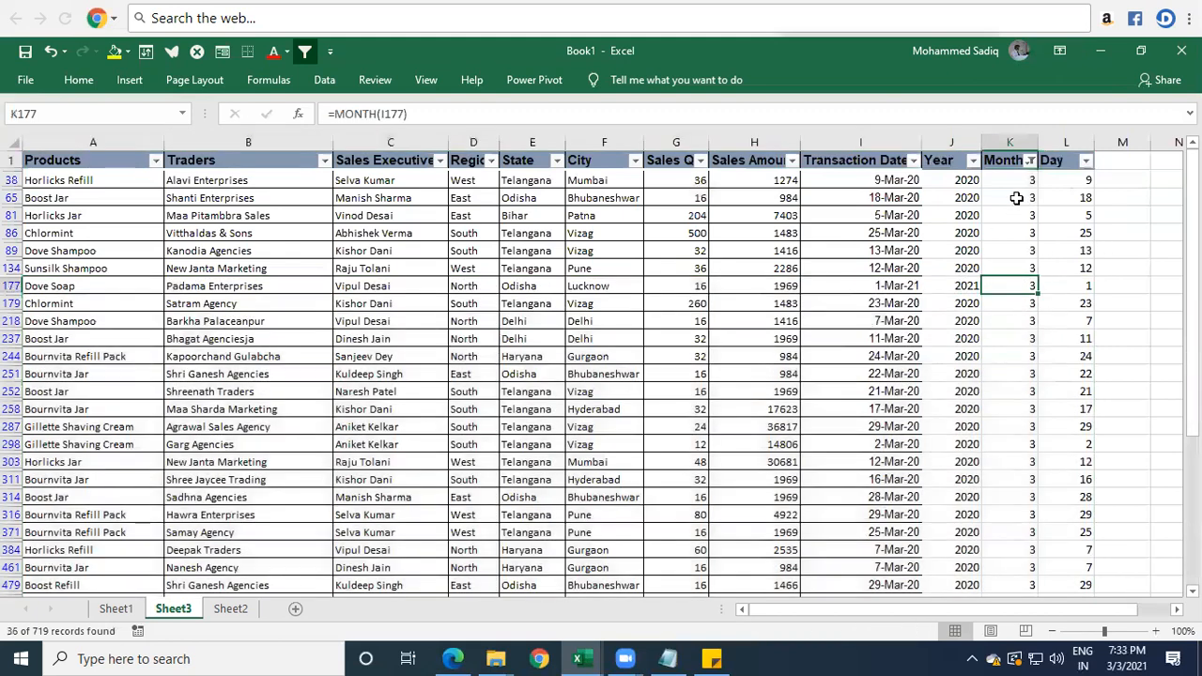
{"action": "left_click_drag", "start_coordinate": [968, 183], "coordinate": [969, 300]}
{"action": "scroll", "coordinate": [971, 301], "scroll_direction": "down", "scroll_amount": 8}
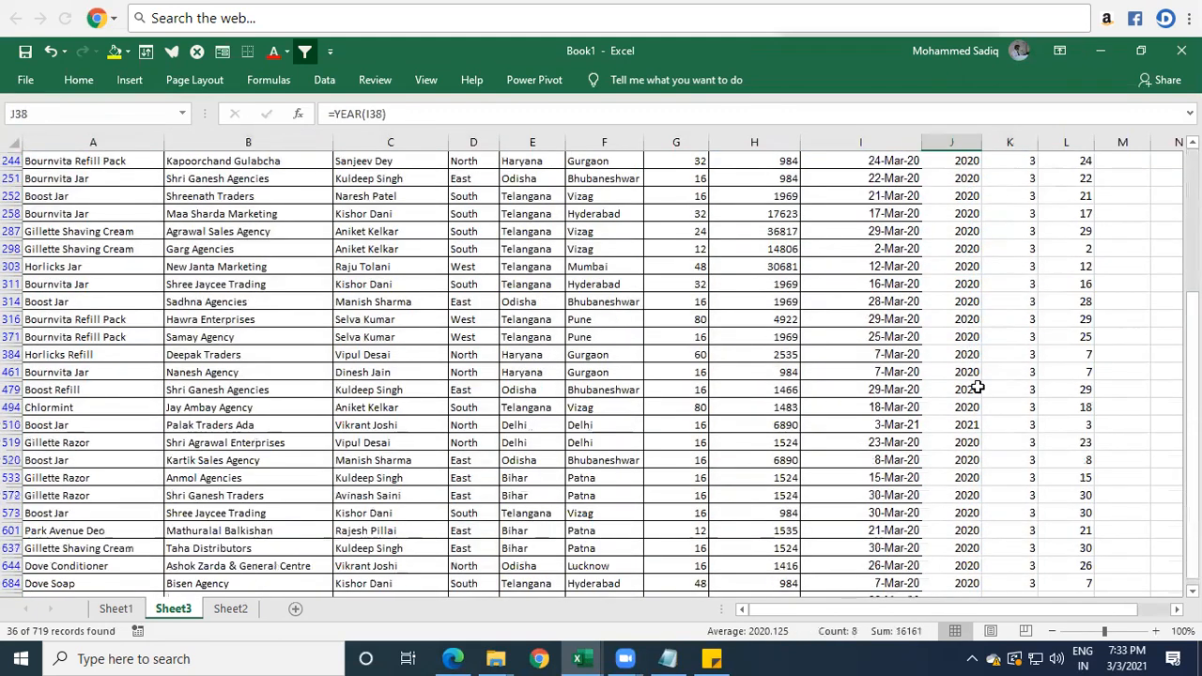
{"action": "scroll", "coordinate": [970, 434], "scroll_direction": "up", "scroll_amount": 2}
{"action": "scroll", "coordinate": [971, 434], "scroll_direction": "up", "scroll_amount": 6}
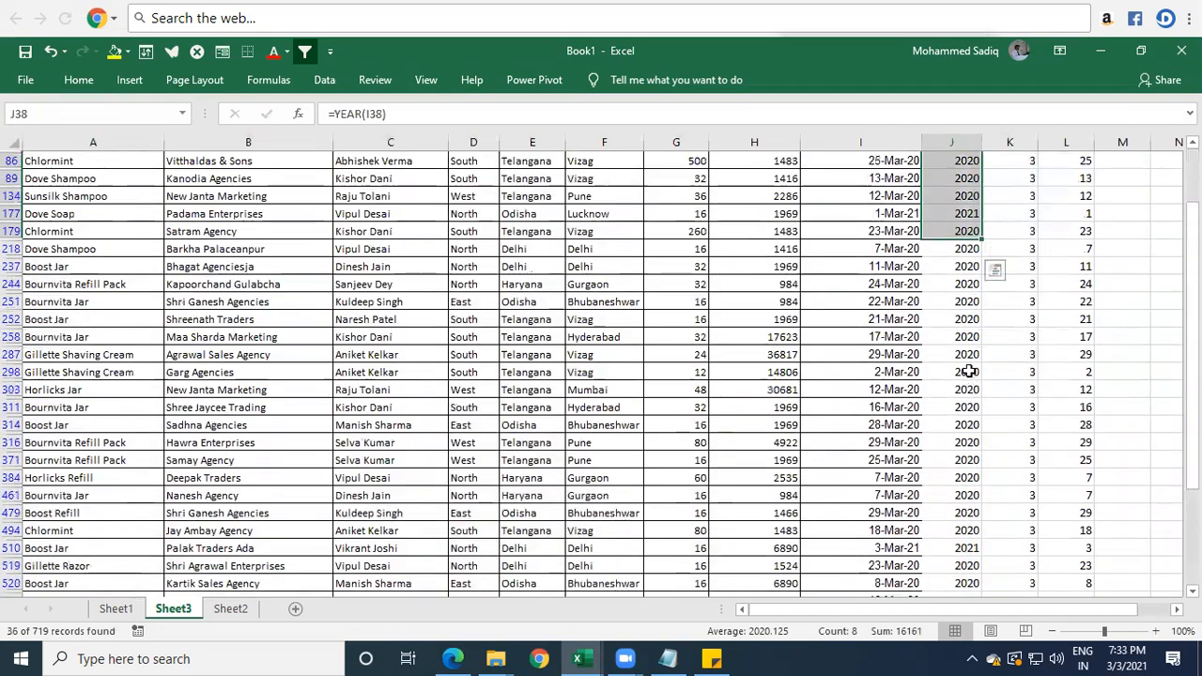
{"action": "left_click", "coordinate": [968, 231]}
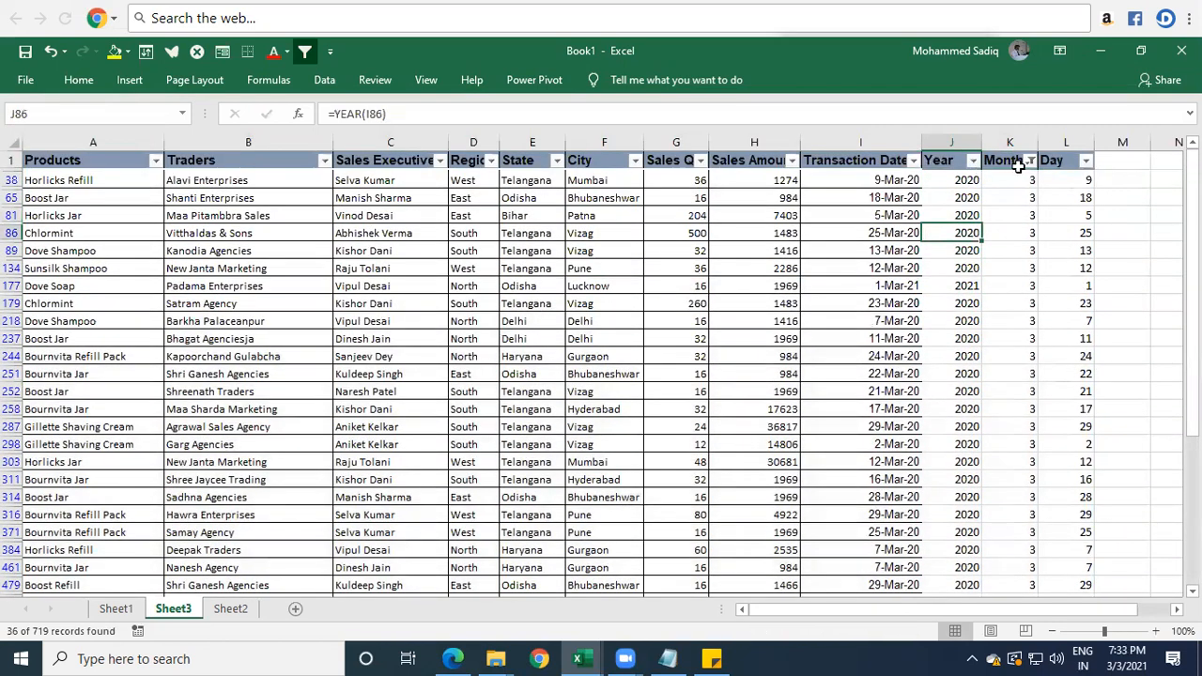
{"action": "left_click", "coordinate": [1024, 217]}
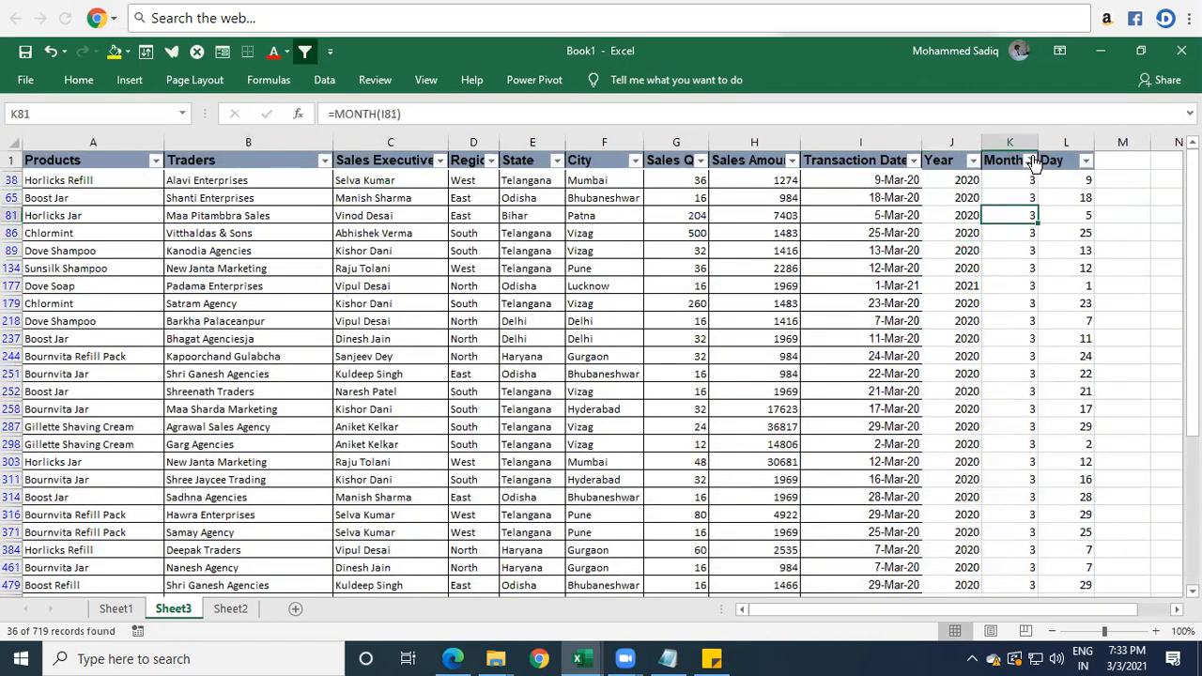
Change the Month filter to month 1 only and review the Year and Month values of the filtered rows.
{"action": "left_click", "coordinate": [1030, 160]}
{"action": "left_click", "coordinate": [862, 357]}
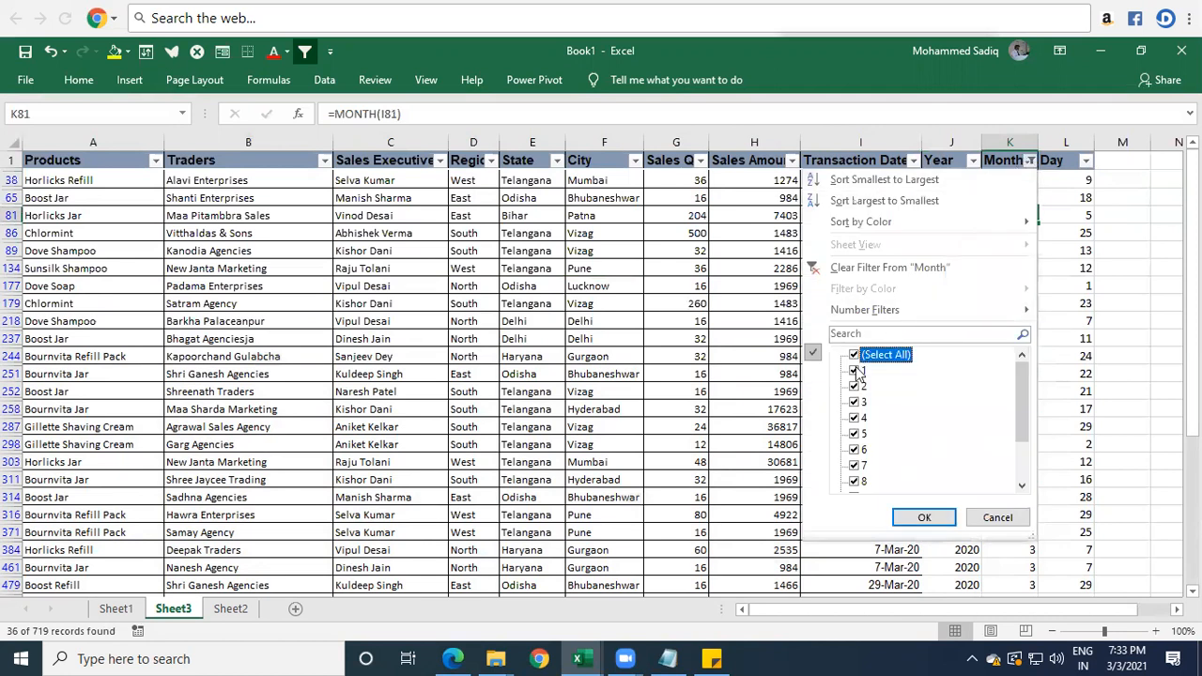
{"action": "left_click", "coordinate": [855, 356]}
{"action": "left_click", "coordinate": [856, 371]}
{"action": "left_click", "coordinate": [924, 519]}
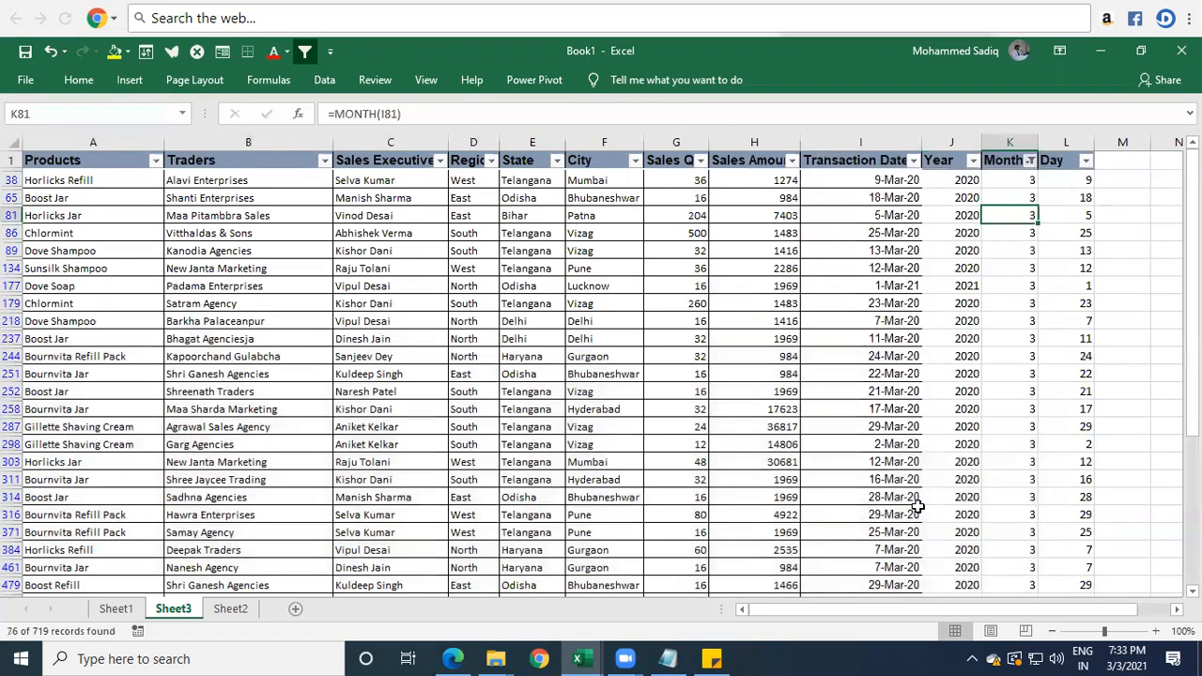
{"action": "left_click", "coordinate": [970, 181]}
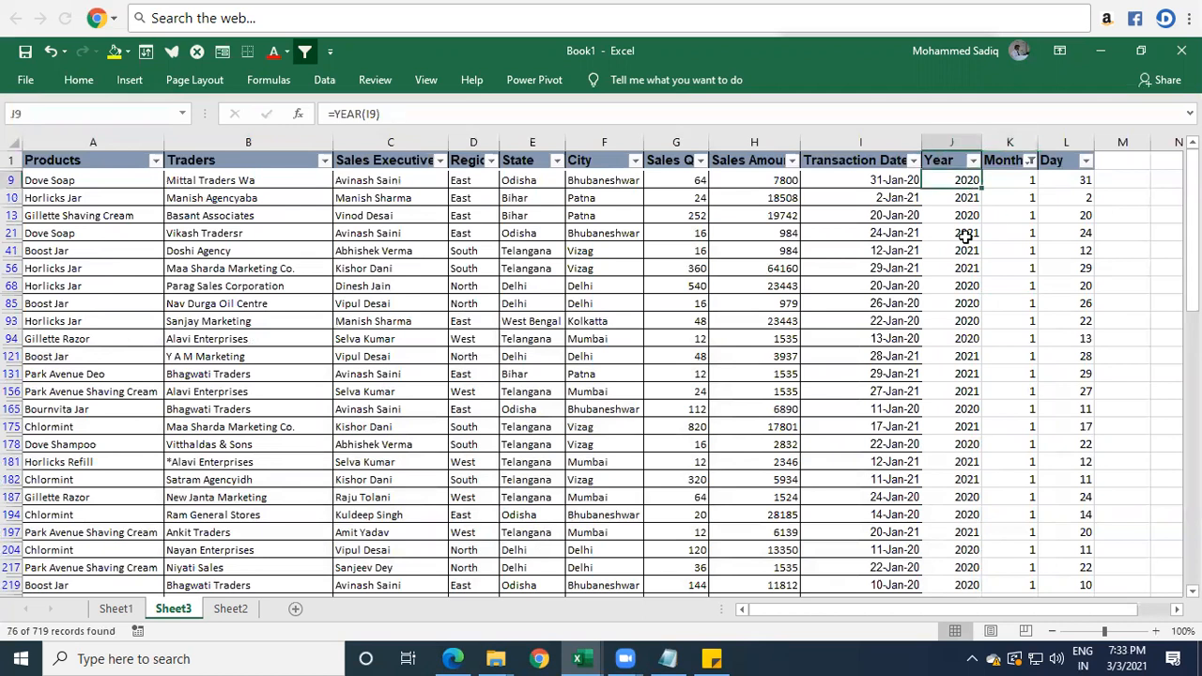
{"action": "left_click", "coordinate": [964, 248]}
{"action": "scroll", "coordinate": [993, 563], "scroll_direction": "down", "scroll_amount": 2}
{"action": "scroll", "coordinate": [993, 529], "scroll_direction": "up", "scroll_amount": 2}
{"action": "left_click_drag", "start_coordinate": [1014, 182], "coordinate": [1014, 328]}
{"action": "left_click", "coordinate": [996, 333]}
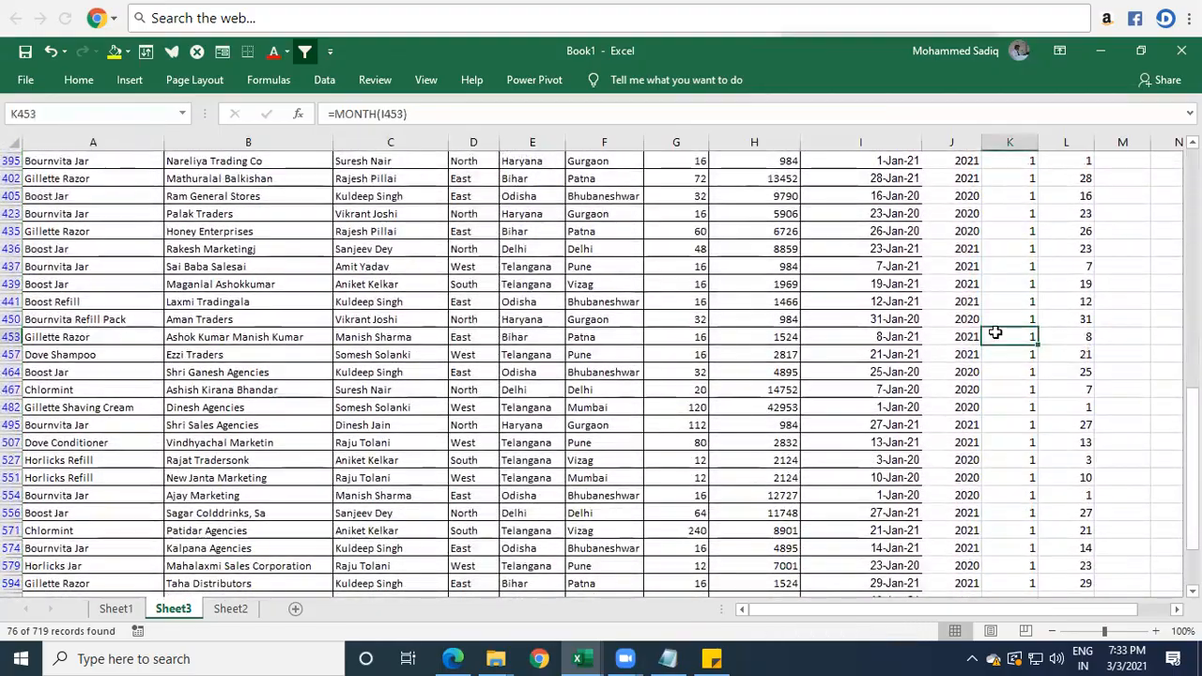
{"action": "key", "text": "ctrl+Home"}
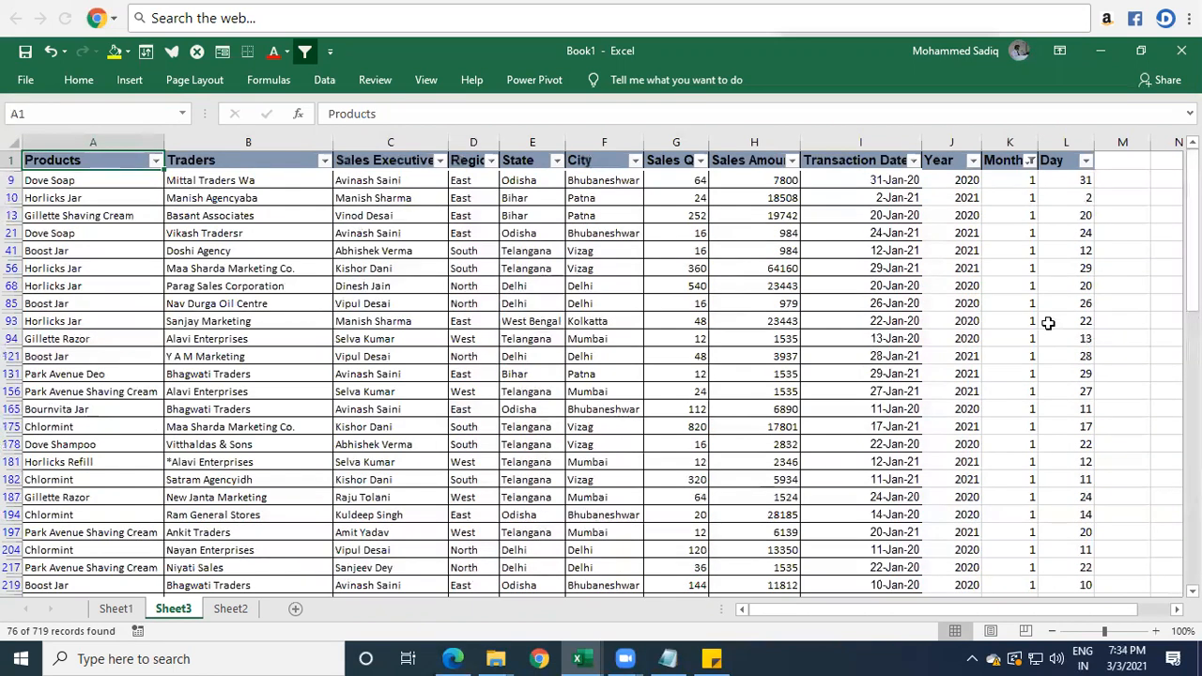
Reset the Month filter to include all months.
{"action": "left_click", "coordinate": [1031, 160]}
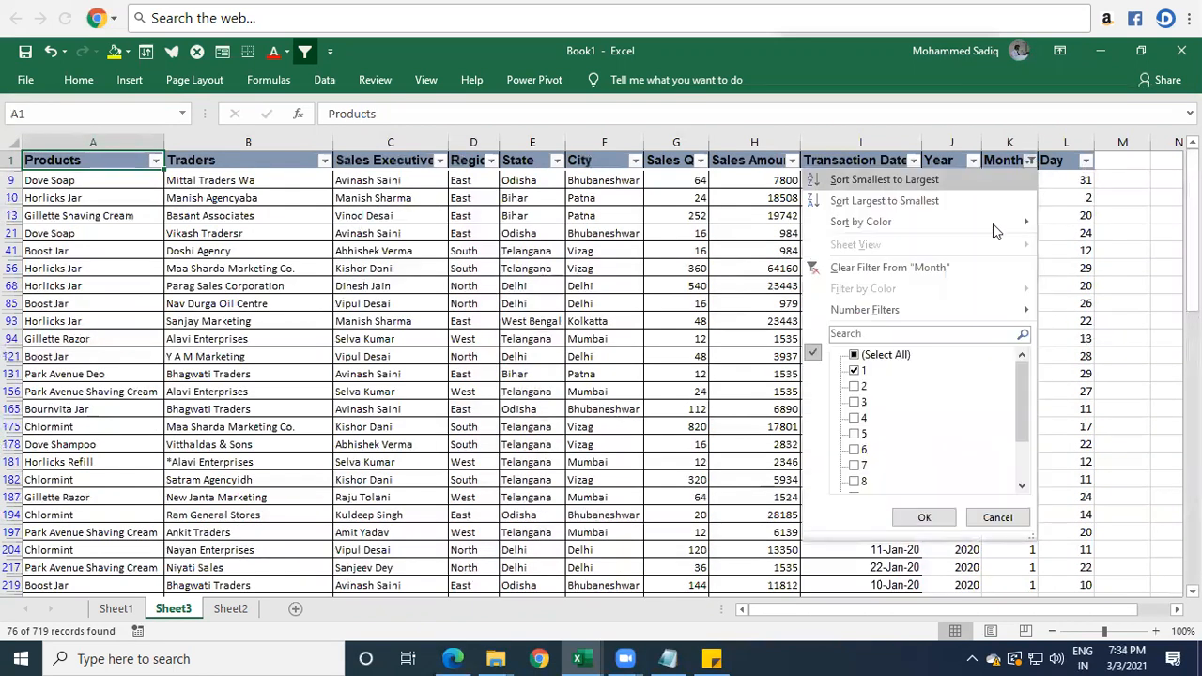
{"action": "left_click", "coordinate": [856, 357]}
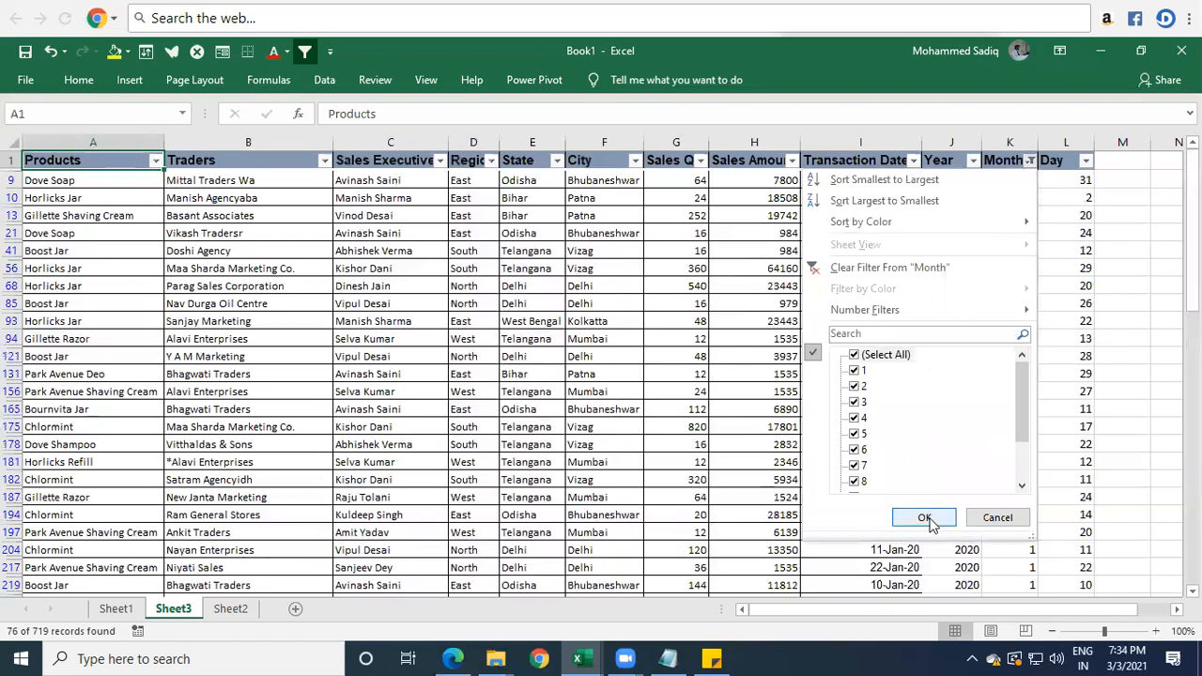
{"action": "left_click", "coordinate": [926, 519]}
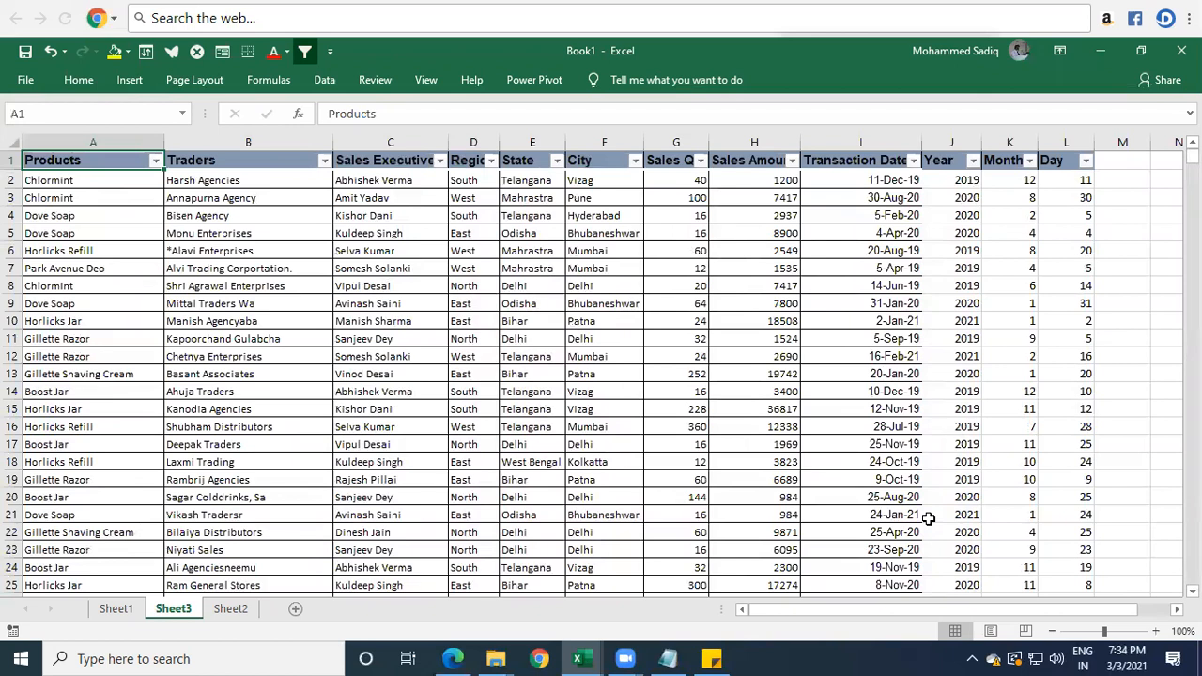
Sort the sales table by Year, then Month, then Day, each on cell values from smallest to largest.
{"action": "left_click", "coordinate": [952, 160]}
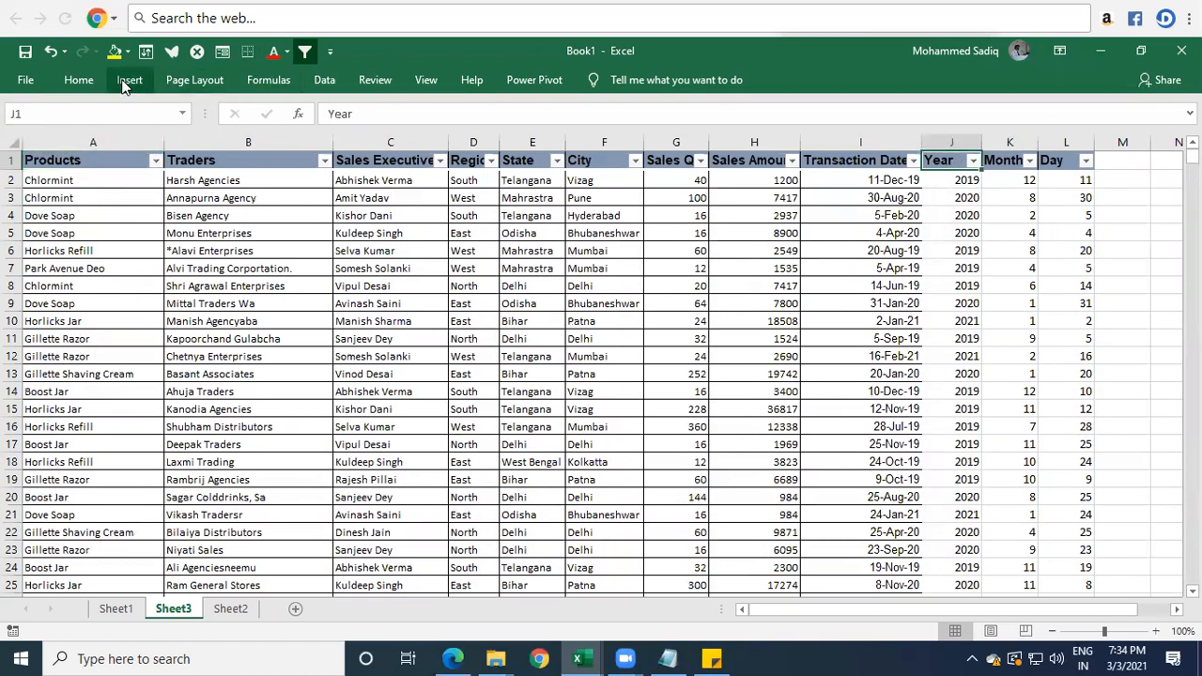
{"action": "left_click", "coordinate": [315, 85]}
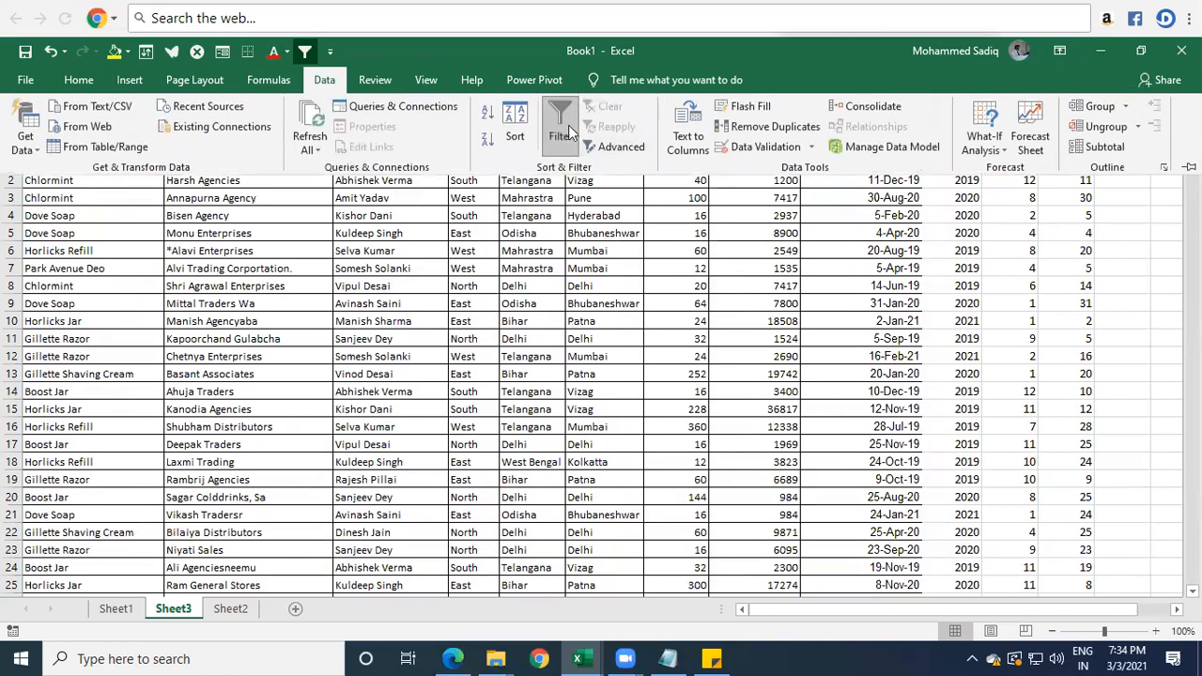
{"action": "left_click", "coordinate": [515, 122]}
{"action": "left_click", "coordinate": [789, 304]}
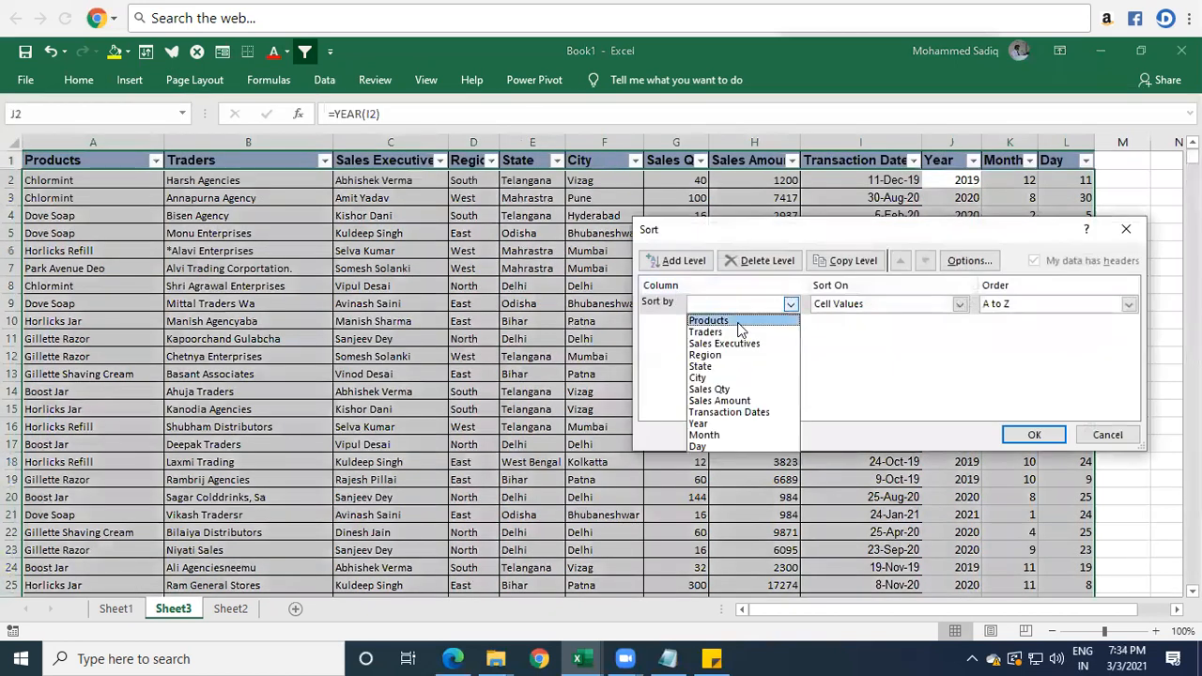
{"action": "left_click", "coordinate": [708, 424]}
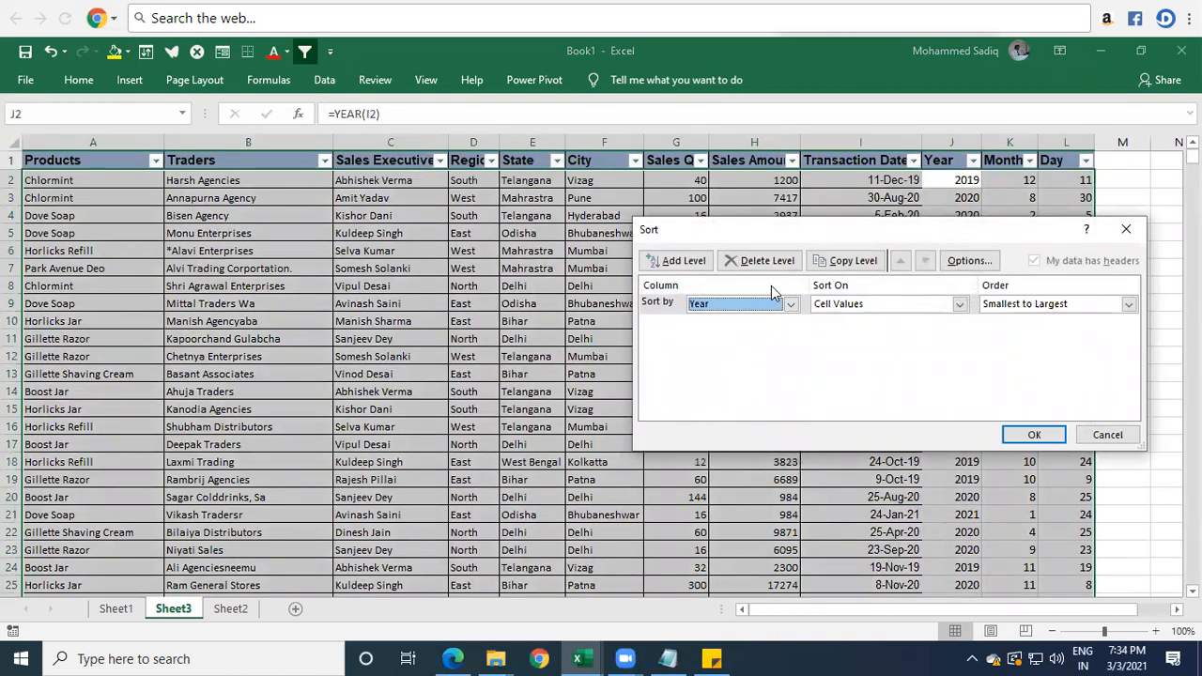
{"action": "left_click", "coordinate": [678, 260]}
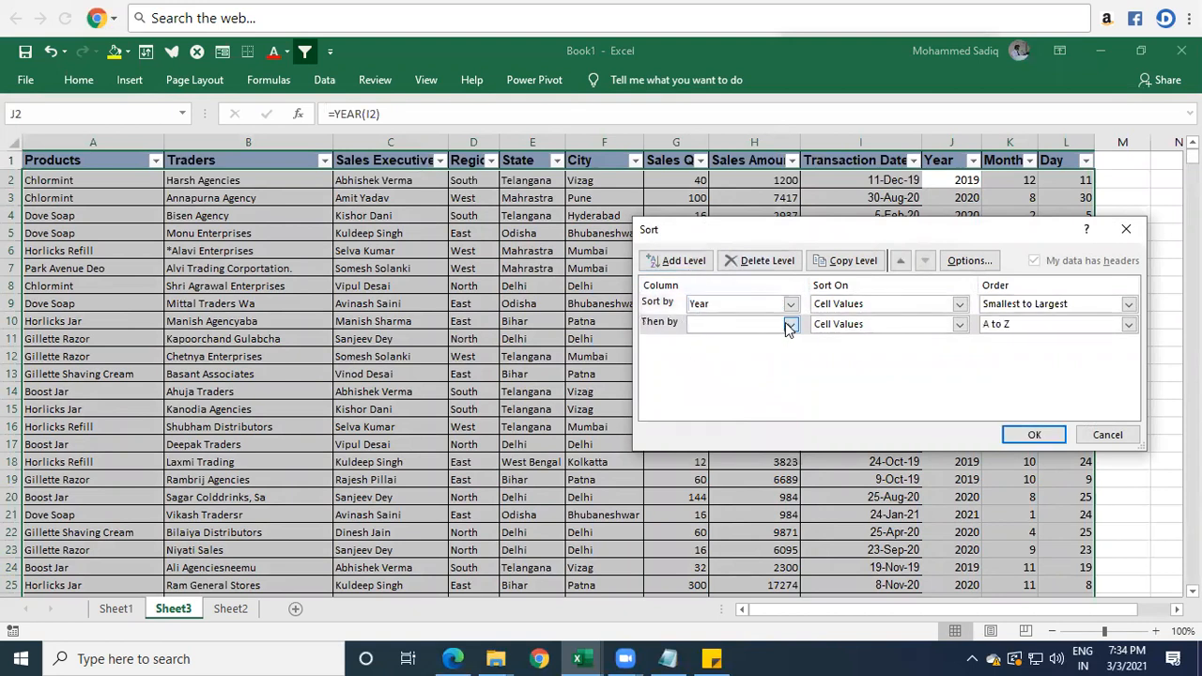
{"action": "left_click", "coordinate": [791, 324]}
{"action": "left_click", "coordinate": [704, 455]}
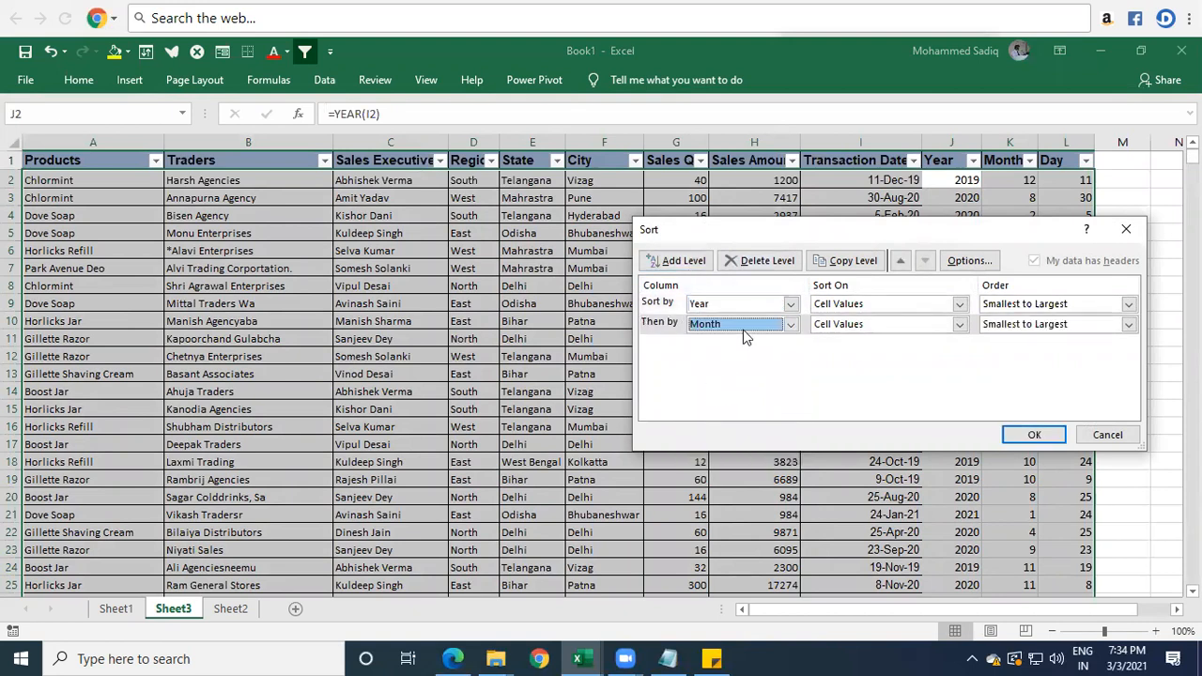
{"action": "left_click", "coordinate": [682, 261]}
{"action": "left_click", "coordinate": [790, 345]}
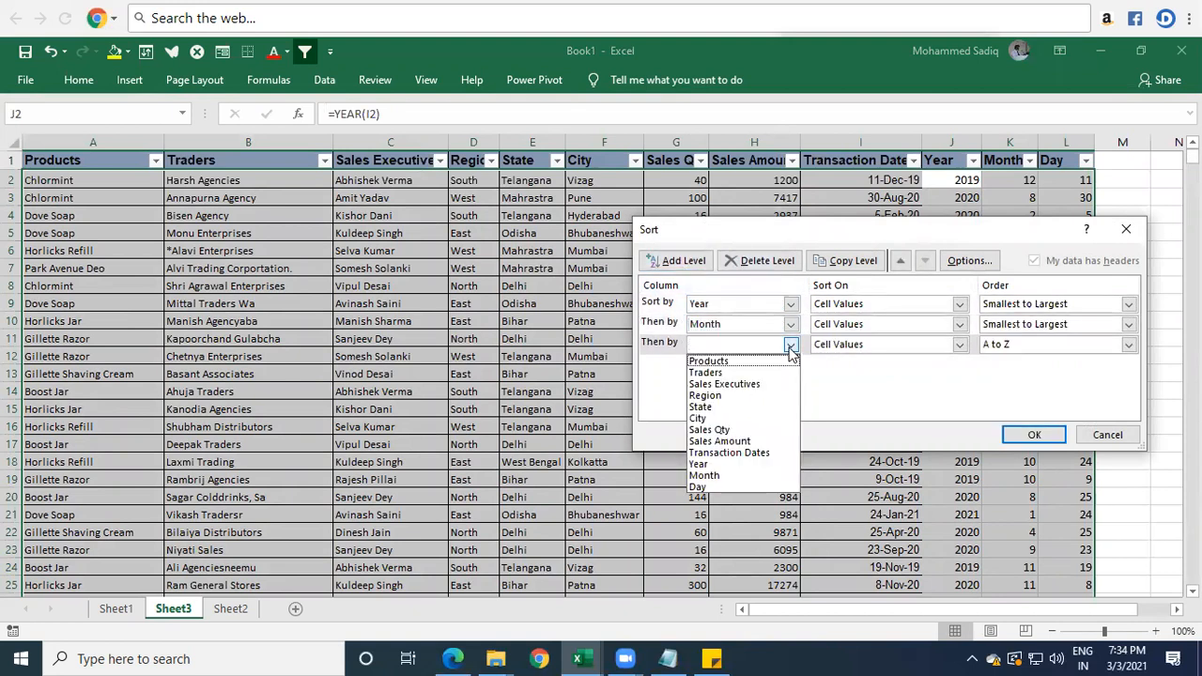
{"action": "left_click", "coordinate": [700, 488]}
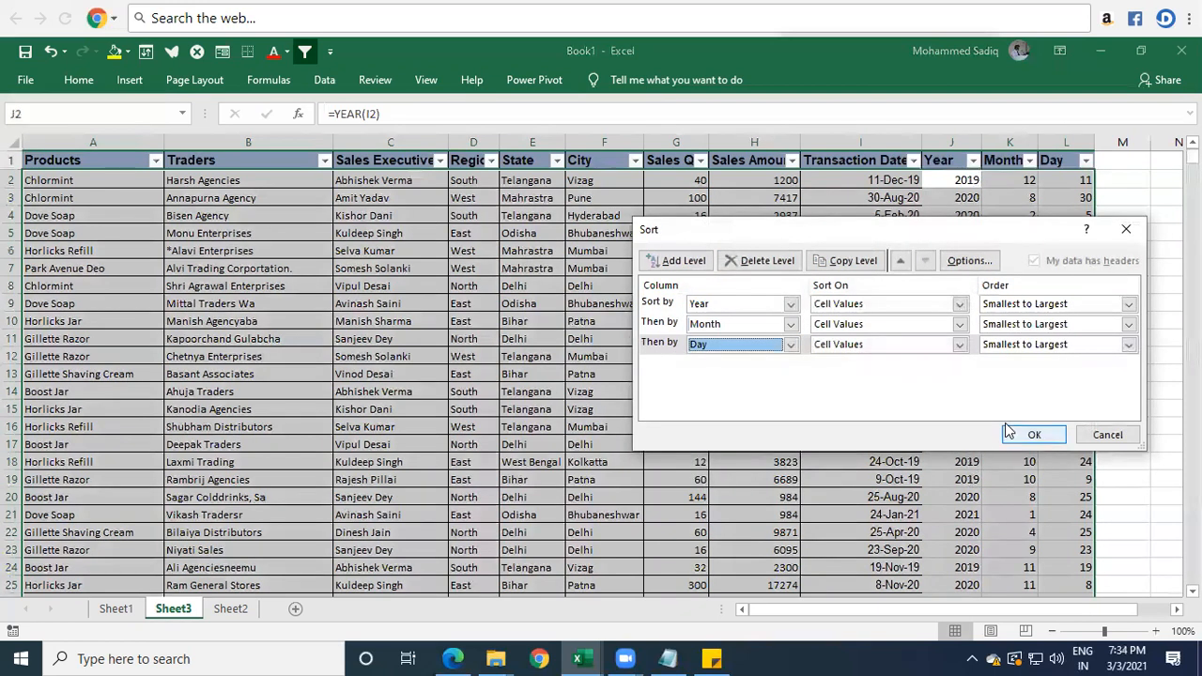
{"action": "left_click", "coordinate": [1032, 435]}
Examine the sorted rows to check that Transaction Dates, Year, Month and Day run in order from April into May 2019.
{"action": "left_click_drag", "start_coordinate": [963, 184], "coordinate": [1048, 395]}
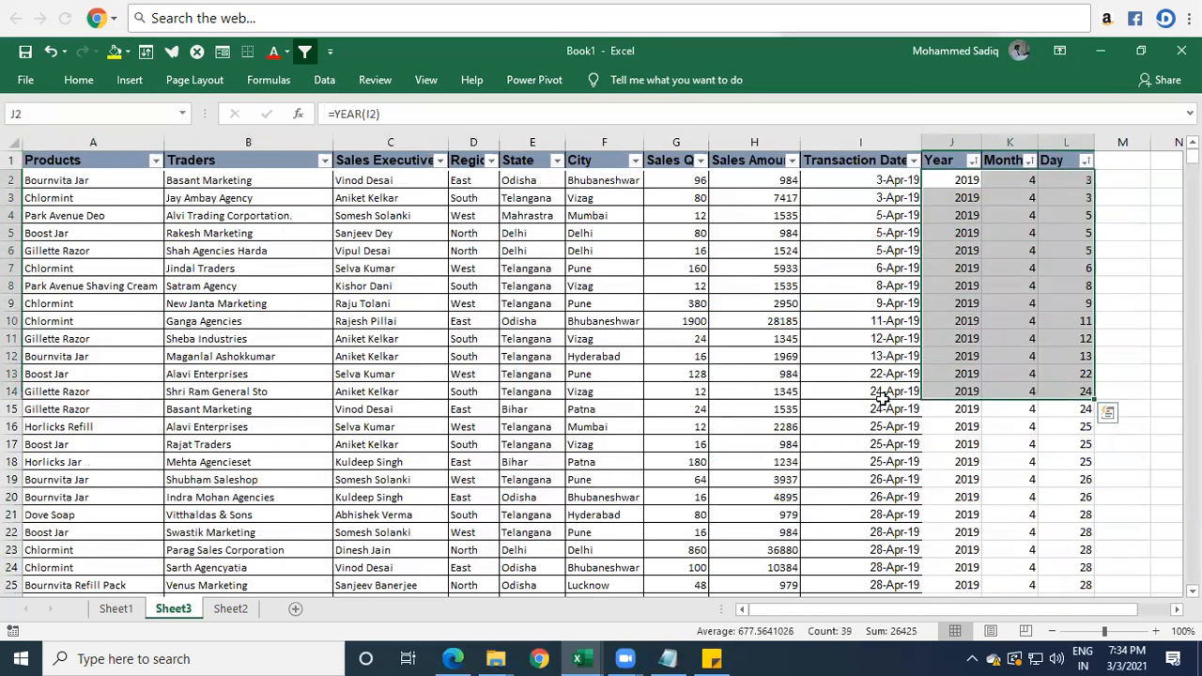
{"action": "left_click", "coordinate": [1087, 185]}
{"action": "key", "text": "Down"}
{"action": "key", "text": "Down"}
{"action": "key", "text": "Down"}
{"action": "key", "text": "Down"}
{"action": "key", "text": "Down"}
{"action": "key", "text": "Down"}
{"action": "key", "text": "Down"}
{"action": "key", "text": "Down"}
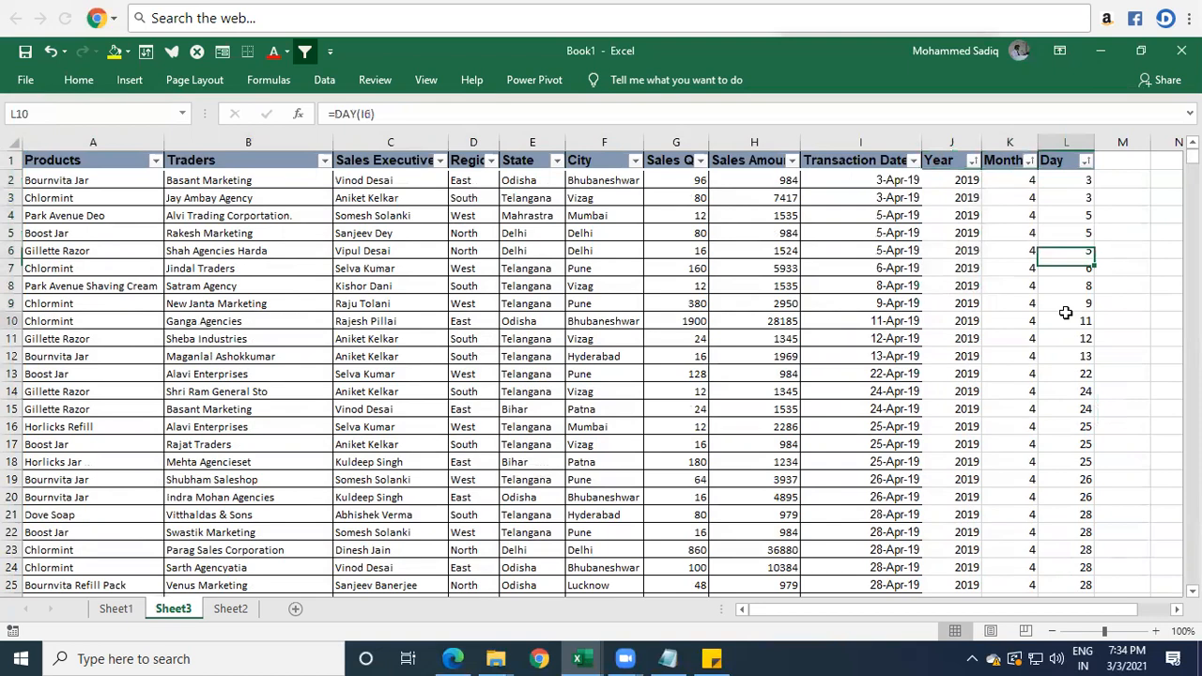
{"action": "scroll", "coordinate": [1065, 314], "scroll_direction": "down", "scroll_amount": 2}
{"action": "left_click", "coordinate": [1078, 362]}
{"action": "left_click_drag", "start_coordinate": [1081, 492], "coordinate": [893, 494]}
{"action": "scroll", "coordinate": [944, 442], "scroll_direction": "down", "scroll_amount": 3}
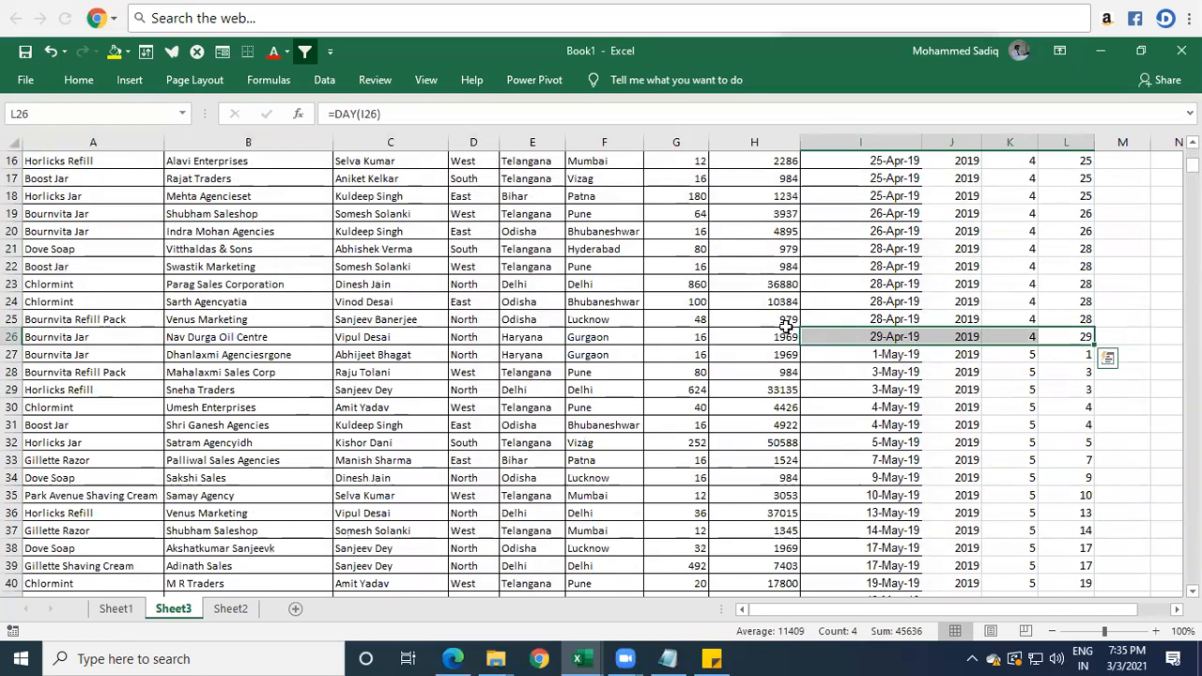
{"action": "scroll", "coordinate": [1039, 316], "scroll_direction": "up", "scroll_amount": 5}
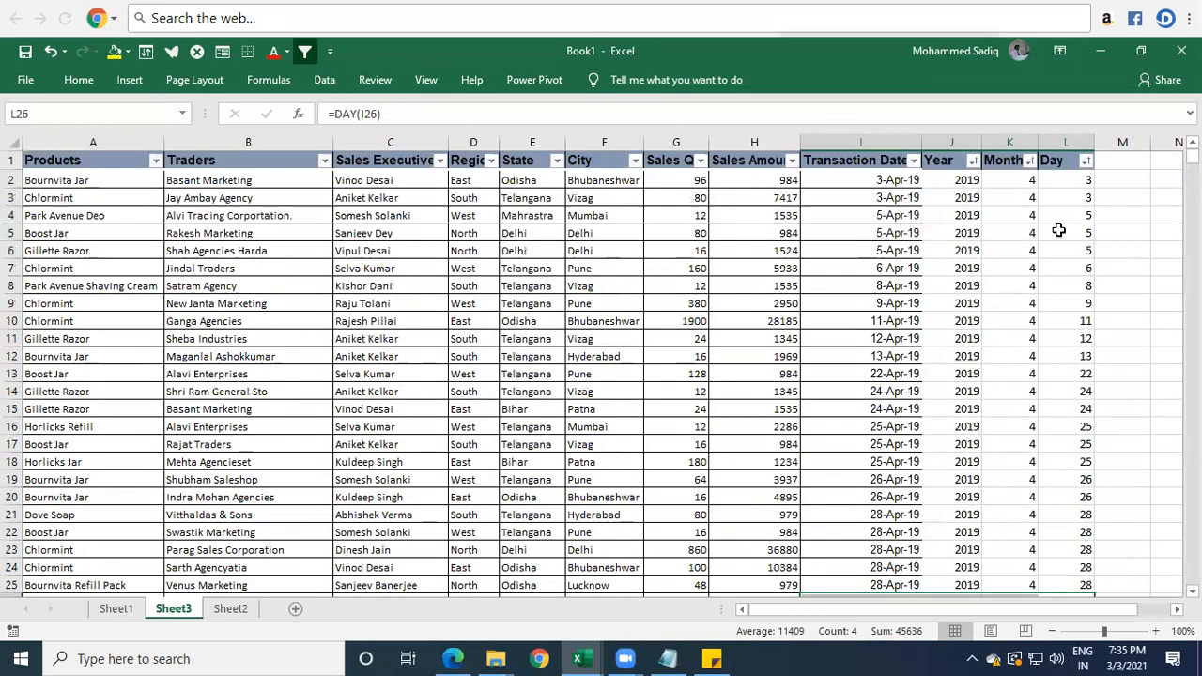
Filter the Day column to values greater than or equal to 10.
{"action": "left_click", "coordinate": [1063, 161]}
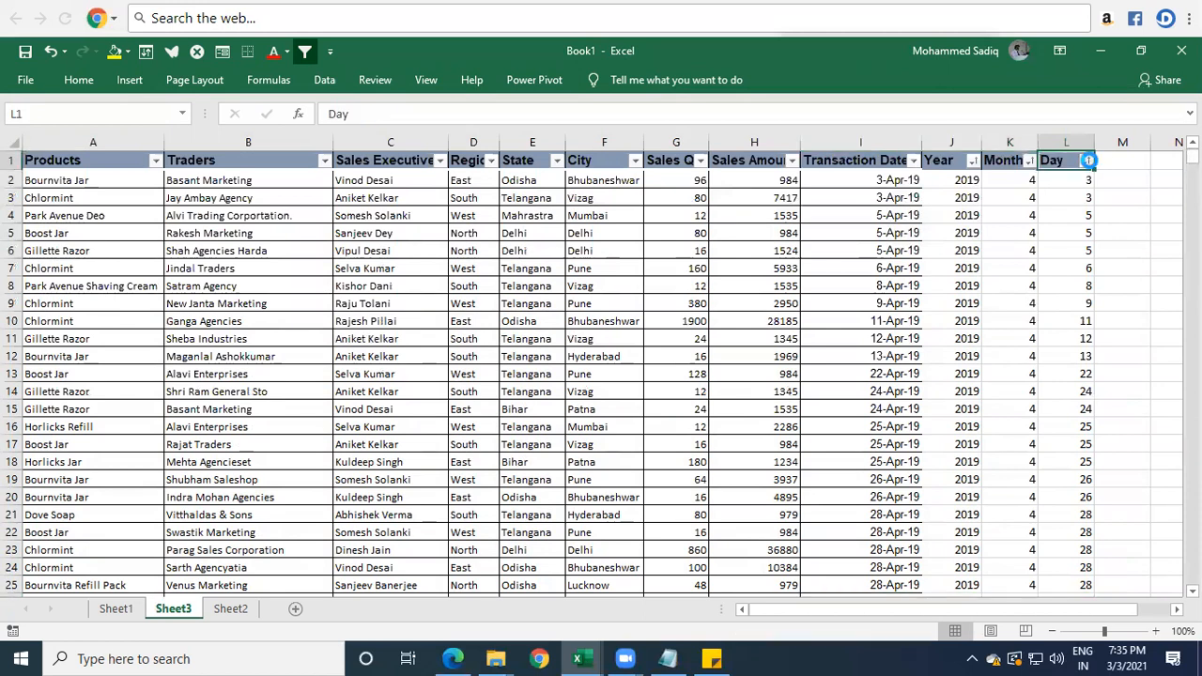
{"action": "left_click", "coordinate": [1088, 161]}
{"action": "mouse_move", "coordinate": [985, 310]}
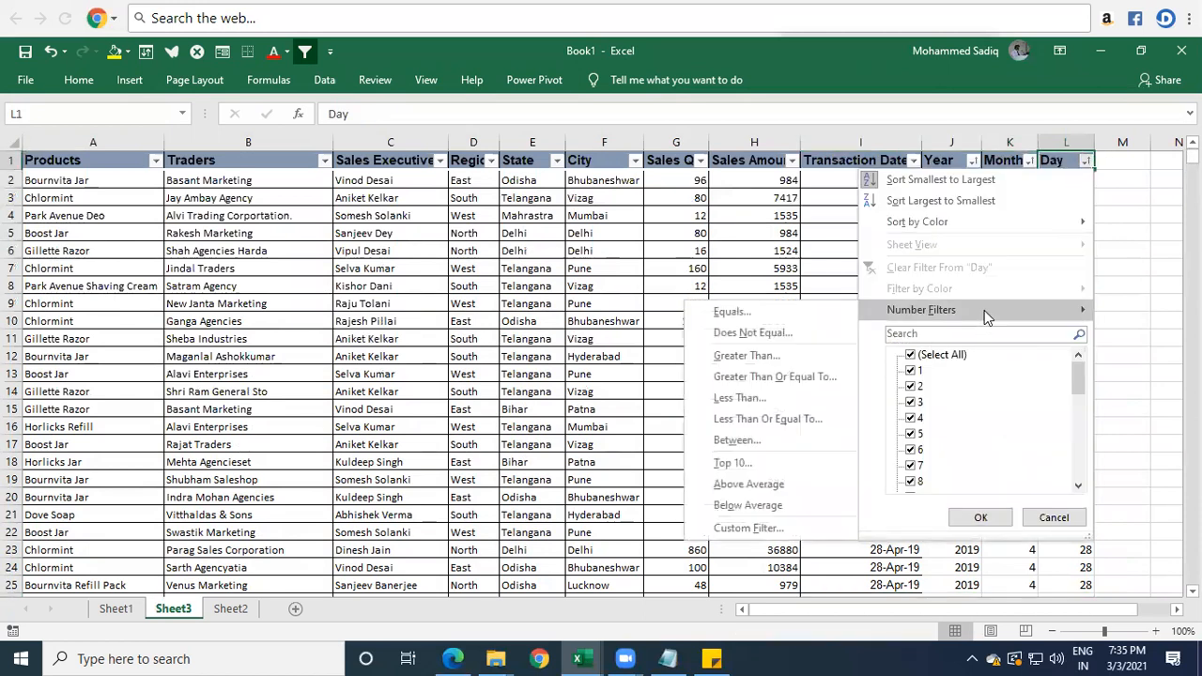
{"action": "left_click", "coordinate": [797, 402]}
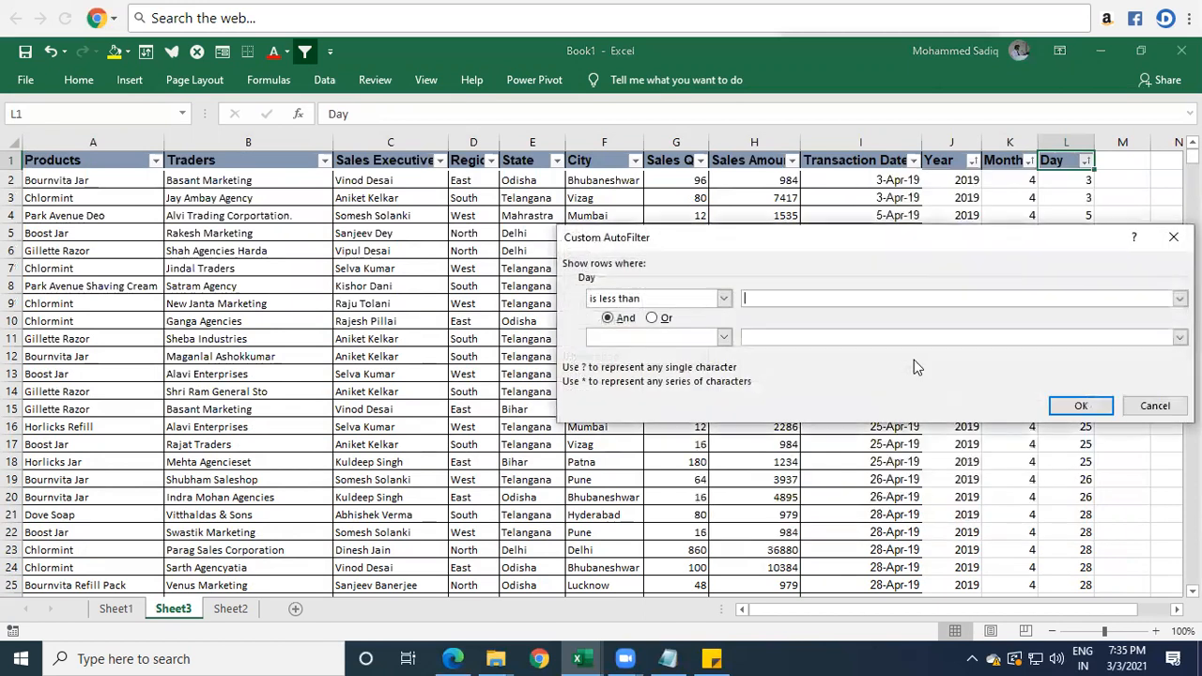
{"action": "type", "text": "10"}
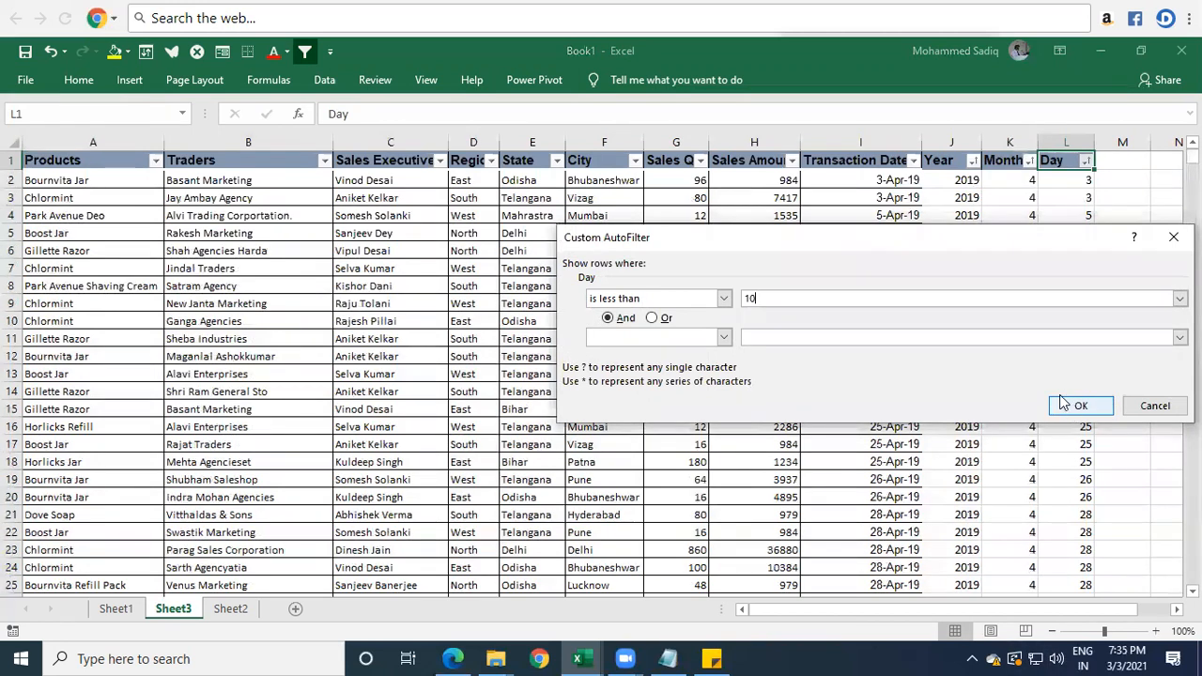
{"action": "left_click", "coordinate": [675, 298]}
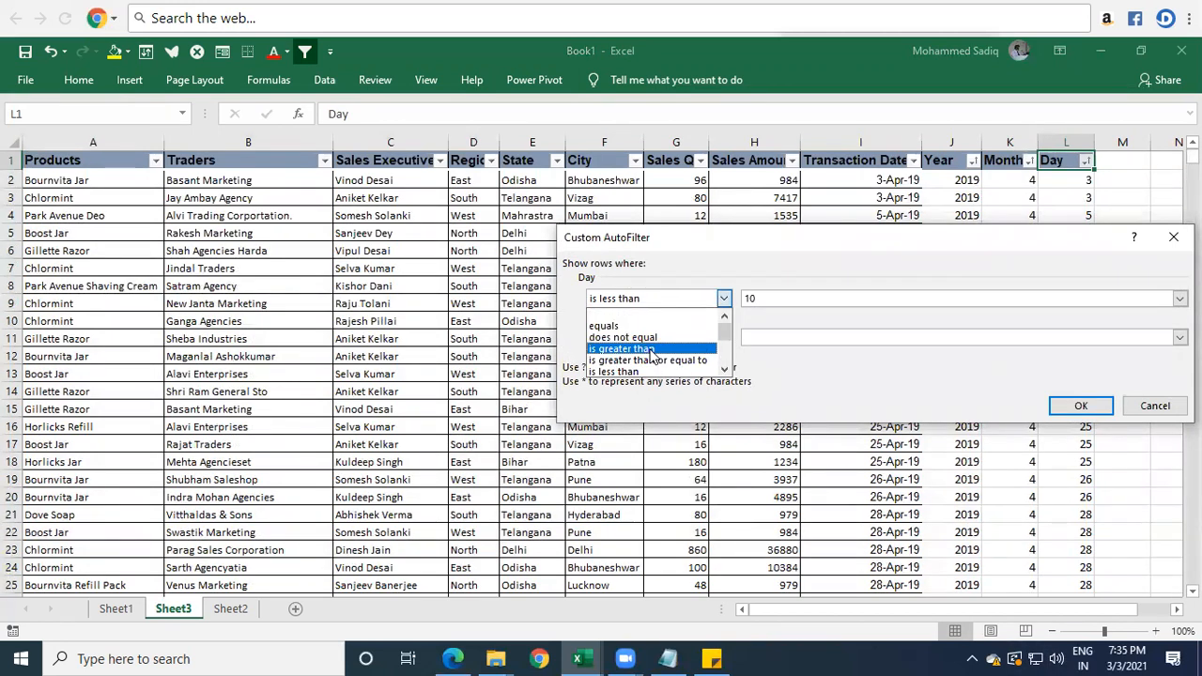
{"action": "left_click", "coordinate": [648, 361]}
{"action": "left_click", "coordinate": [1079, 409]}
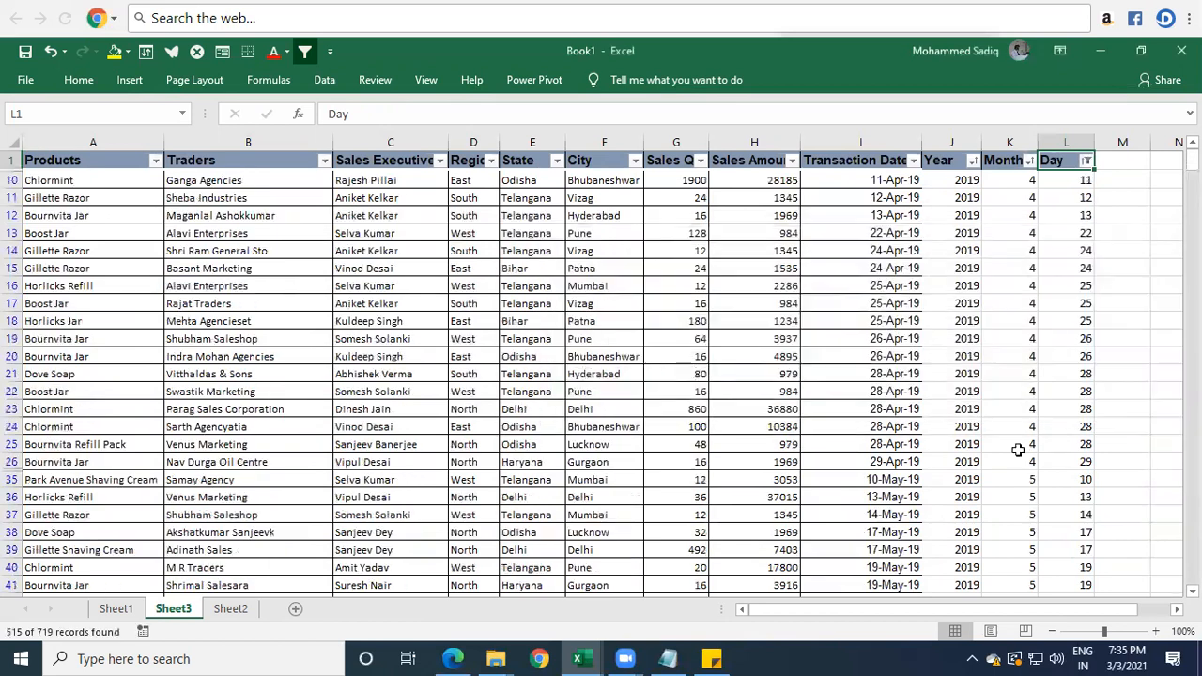
Change the Day column's number filter to less than or equal to 10.
{"action": "left_click", "coordinate": [1087, 161]}
{"action": "mouse_move", "coordinate": [921, 312]}
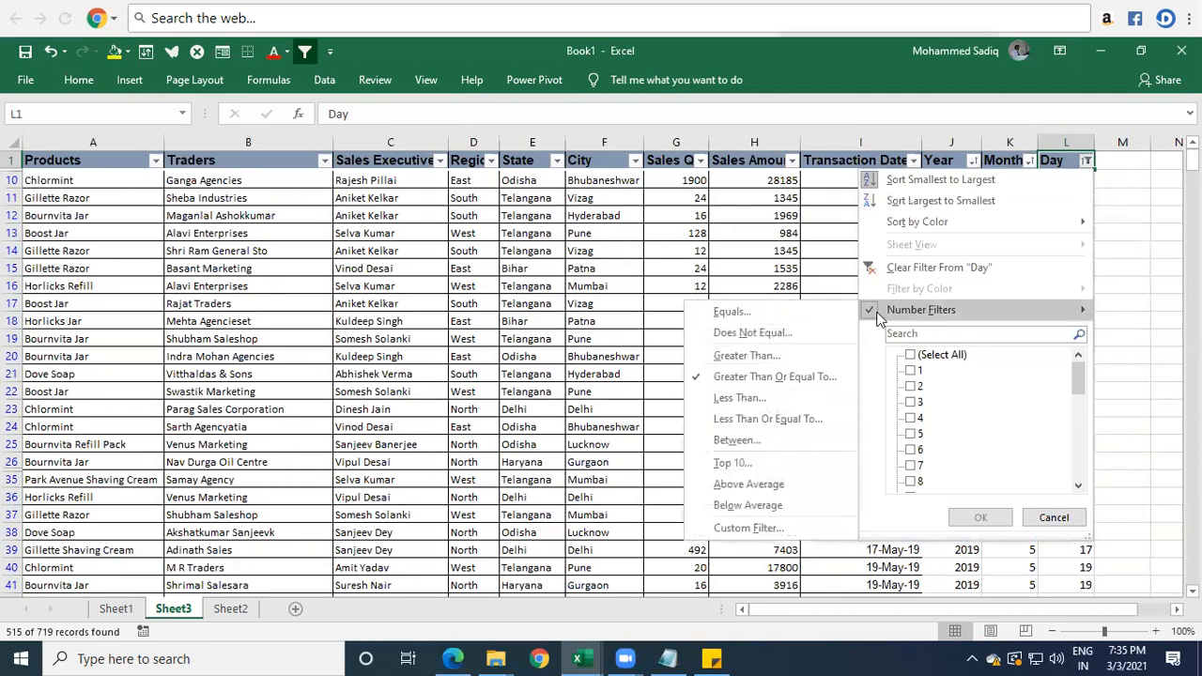
{"action": "left_click", "coordinate": [768, 418]}
{"action": "type", "text": "10"}
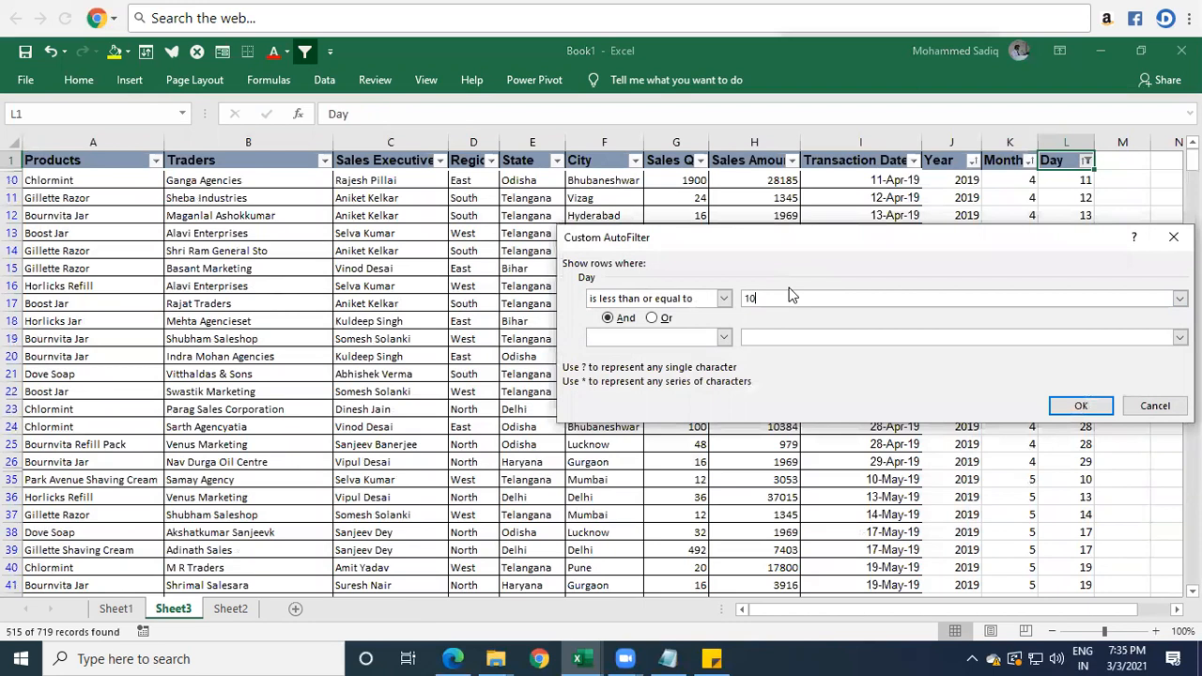
{"action": "left_click", "coordinate": [1078, 405]}
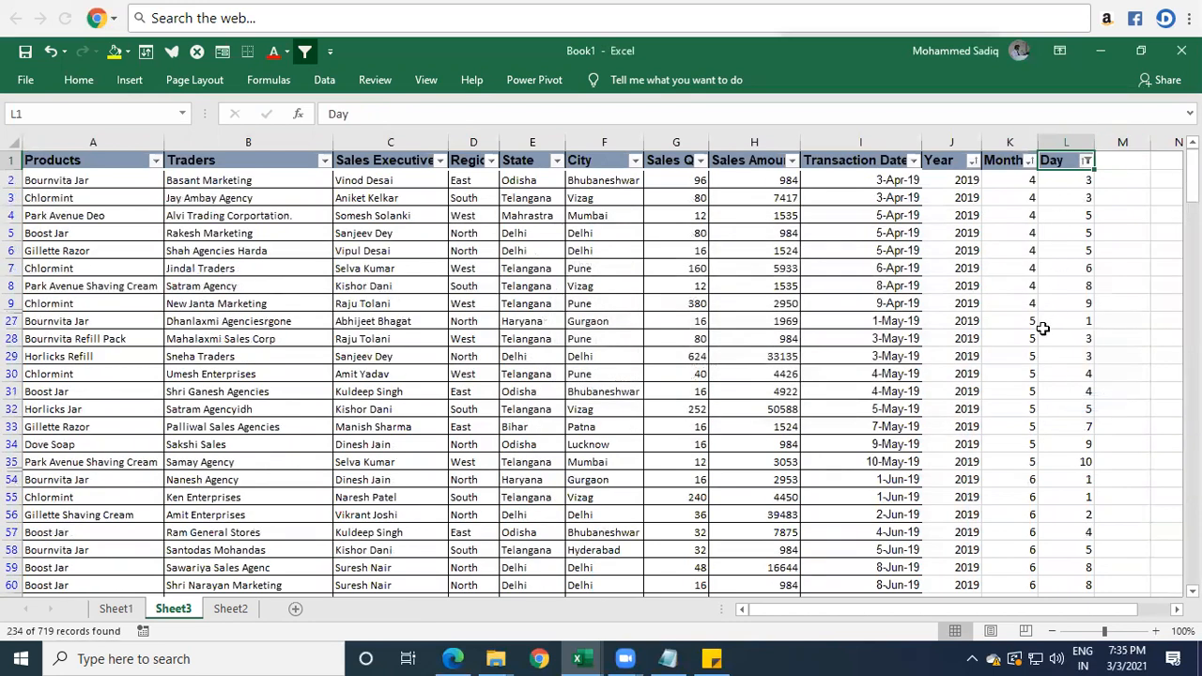
Review the filtered transaction dates month by month, selecting the April, May and June 2019 dates in turn.
{"action": "left_click_drag", "start_coordinate": [910, 180], "coordinate": [1081, 174]}
{"action": "left_click_drag", "start_coordinate": [892, 184], "coordinate": [895, 308]}
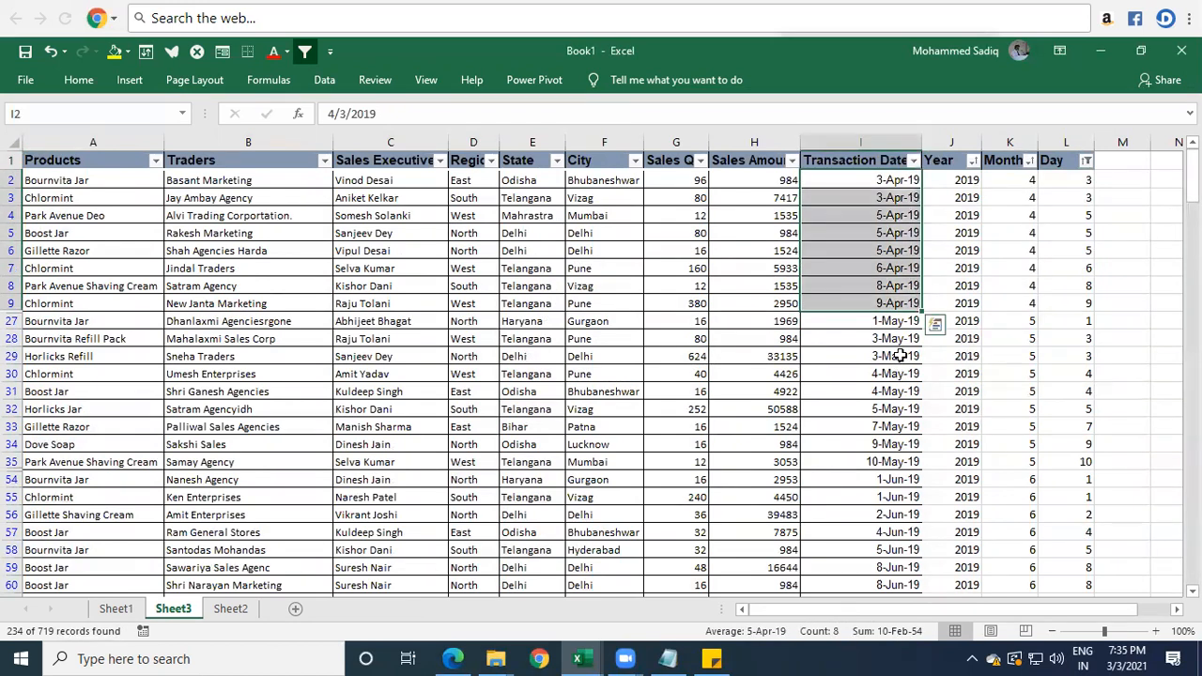
{"action": "left_click_drag", "start_coordinate": [897, 321], "coordinate": [909, 536]}
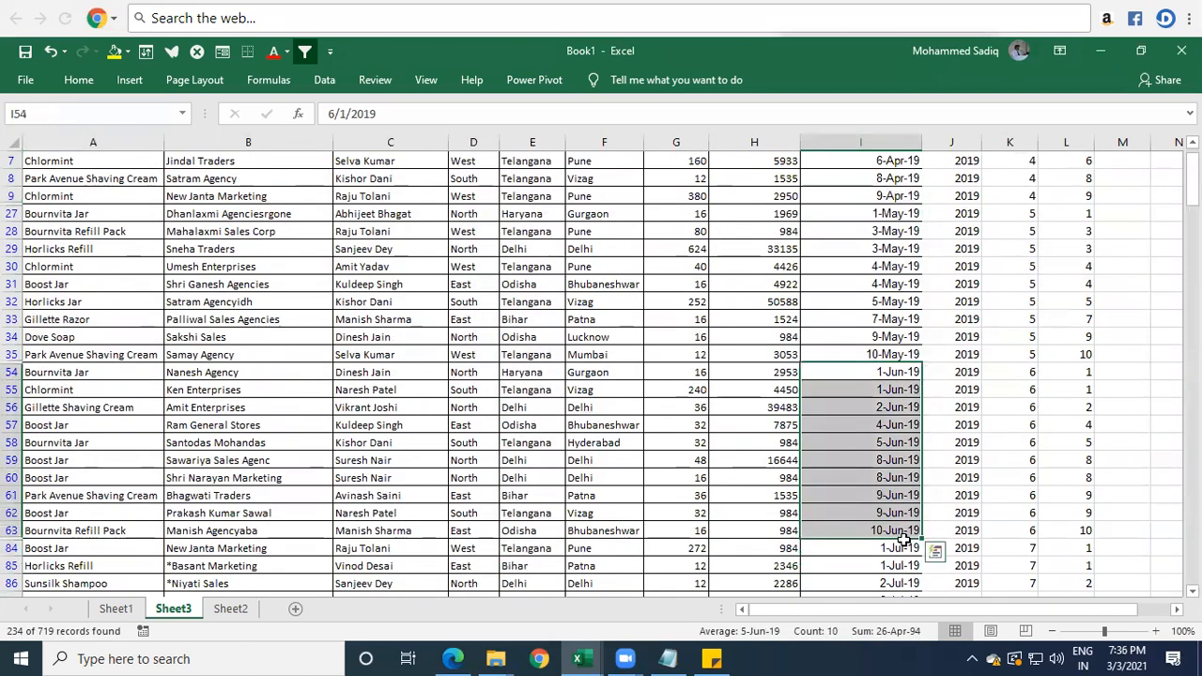
{"action": "scroll", "coordinate": [959, 408], "scroll_direction": "up", "scroll_amount": 2}
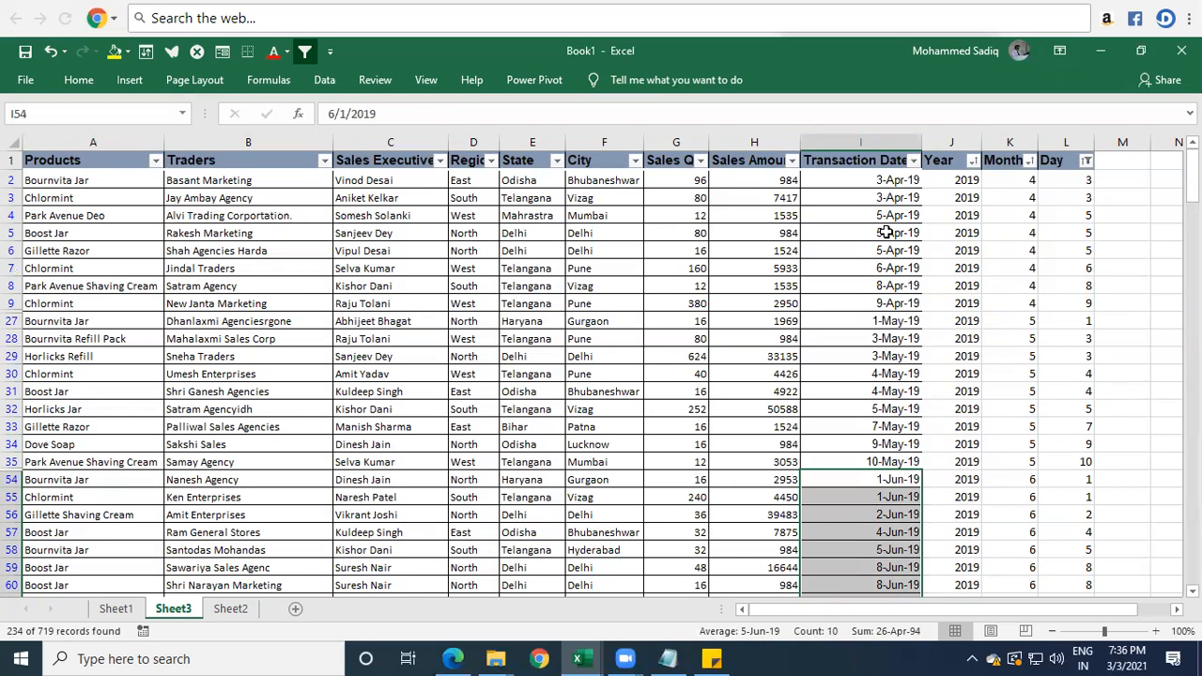
Add a new blank worksheet after Sheet3 and return to Sheet3.
{"action": "left_click", "coordinate": [231, 611]}
{"action": "left_click", "coordinate": [173, 611]}
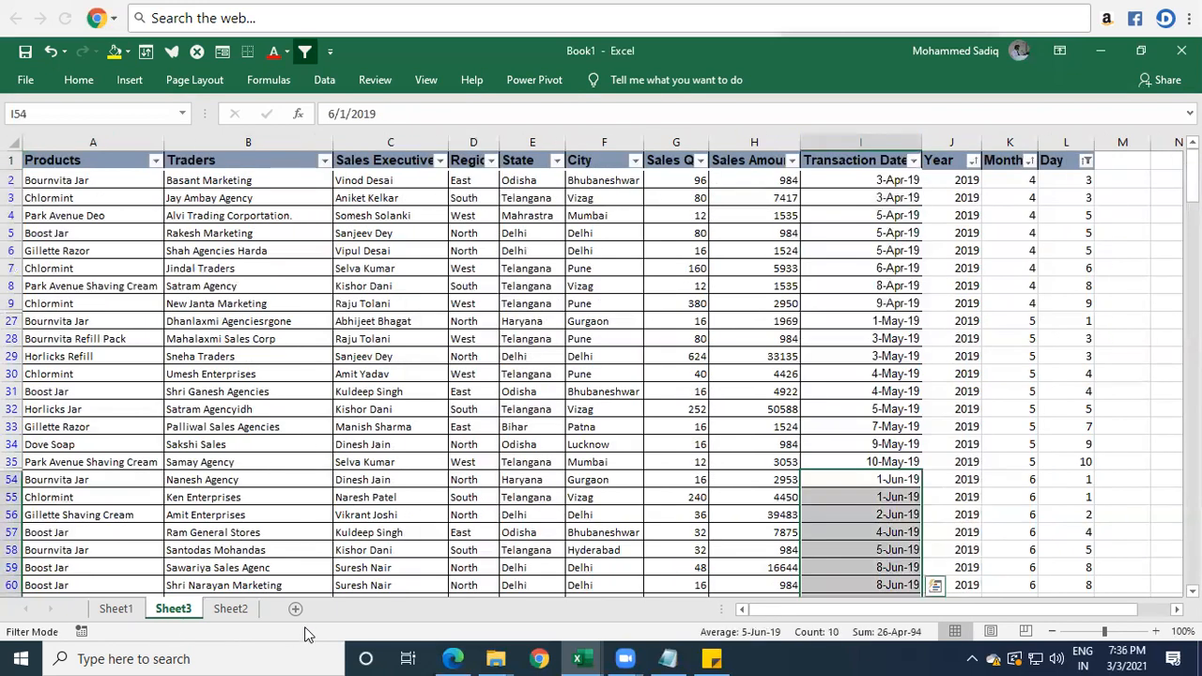
{"action": "left_click", "coordinate": [295, 610]}
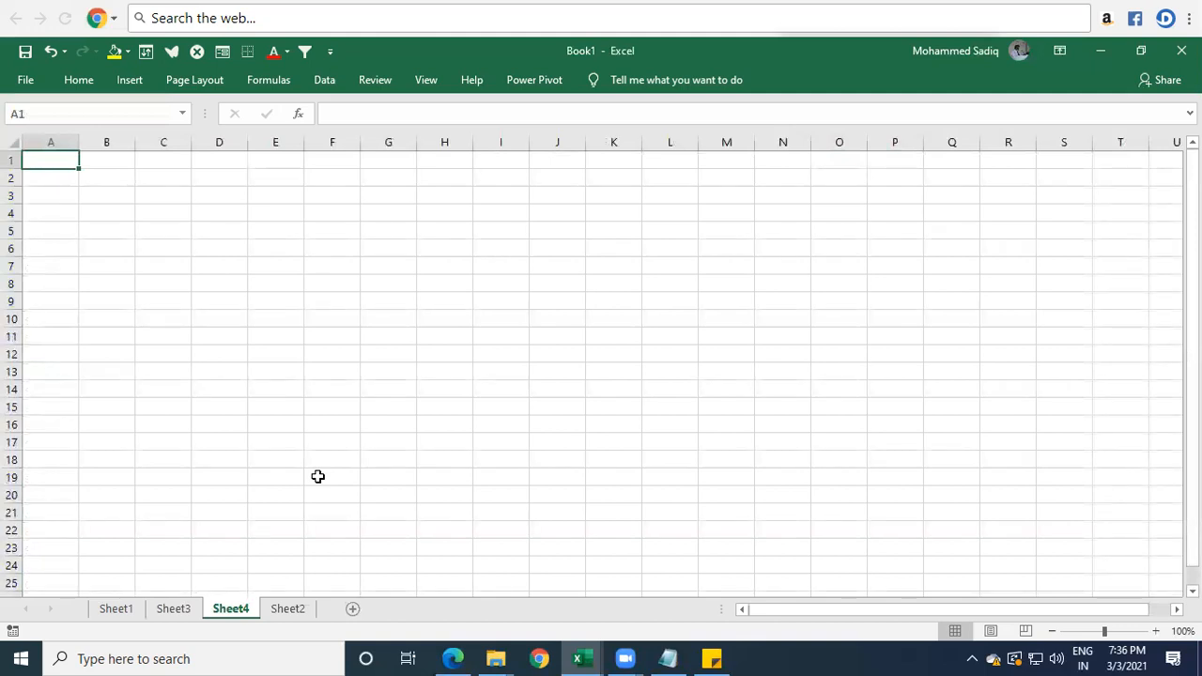
{"action": "left_click", "coordinate": [172, 611]}
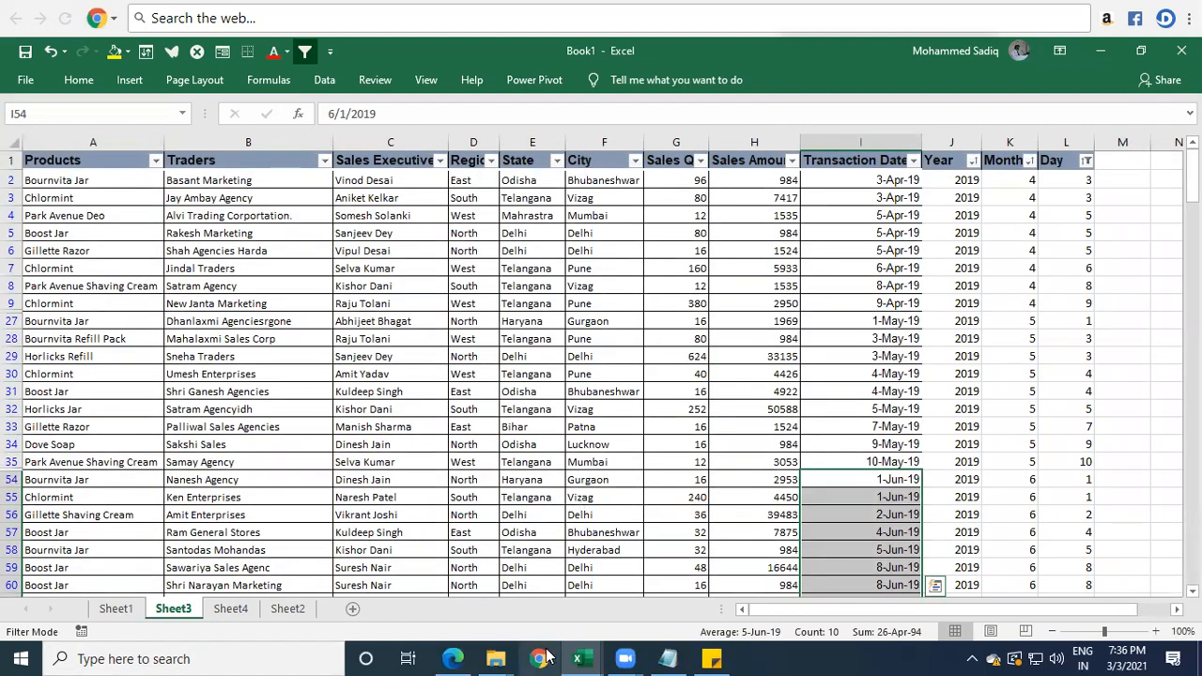
Open the Northwind_Data workbook from the TKM_Excel Training Data folder.
{"action": "left_click", "coordinate": [577, 657]}
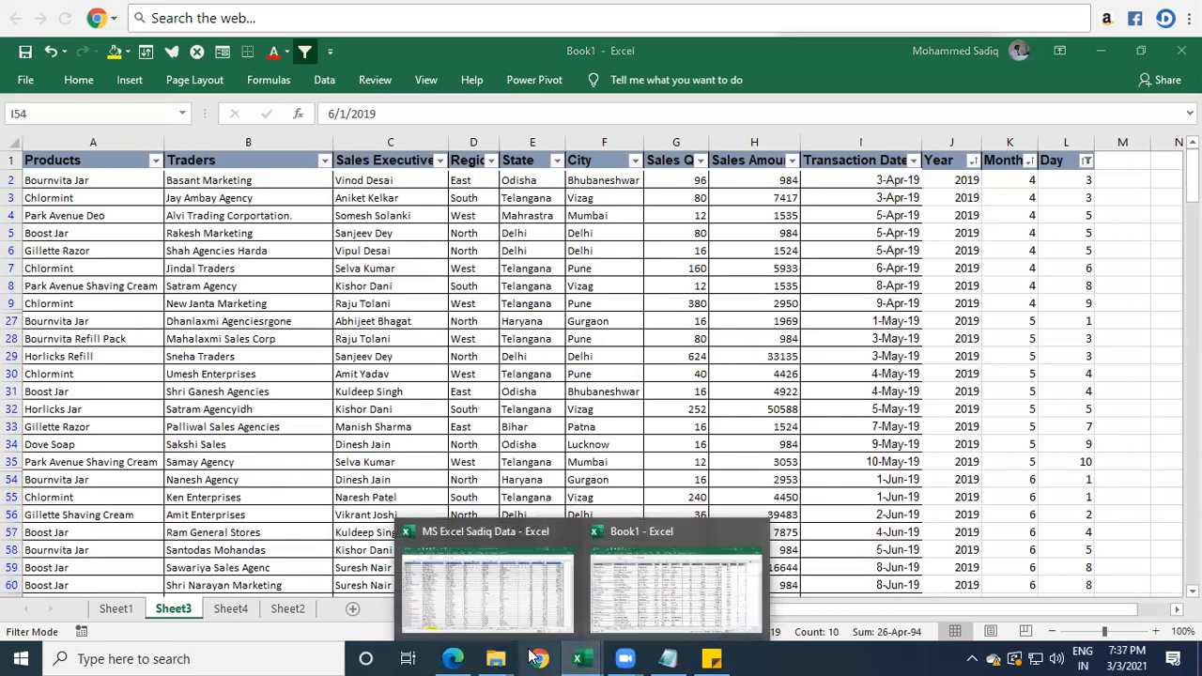
{"action": "mouse_move", "coordinate": [496, 657]}
{"action": "left_click", "coordinate": [583, 628]}
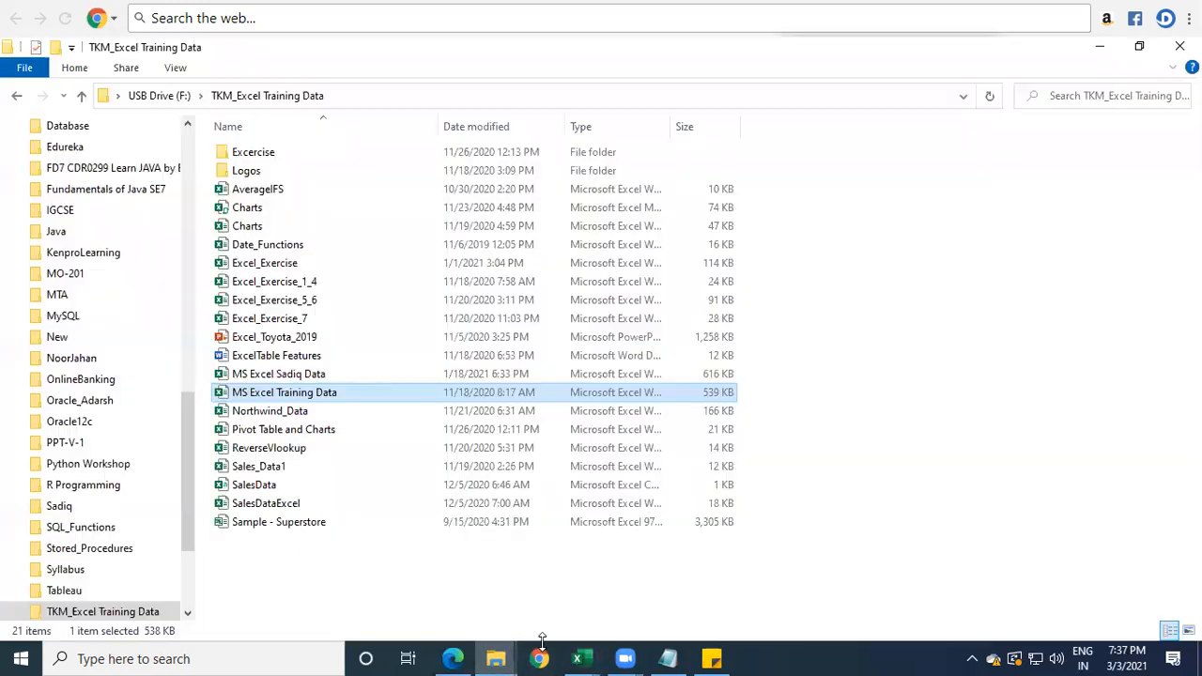
{"action": "left_click", "coordinate": [310, 416]}
{"action": "double_click", "coordinate": [310, 416]}
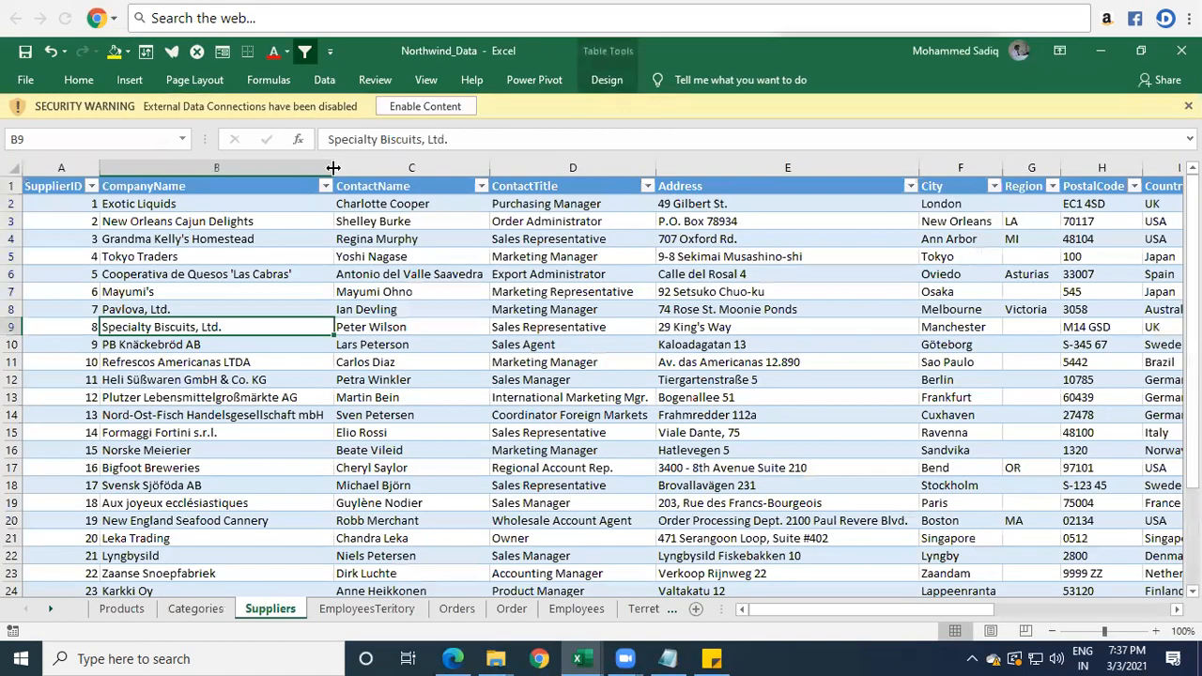
Look through the Order and Orders sheets and walk across the first Orders record up to its shipped date.
{"action": "left_click", "coordinate": [511, 609]}
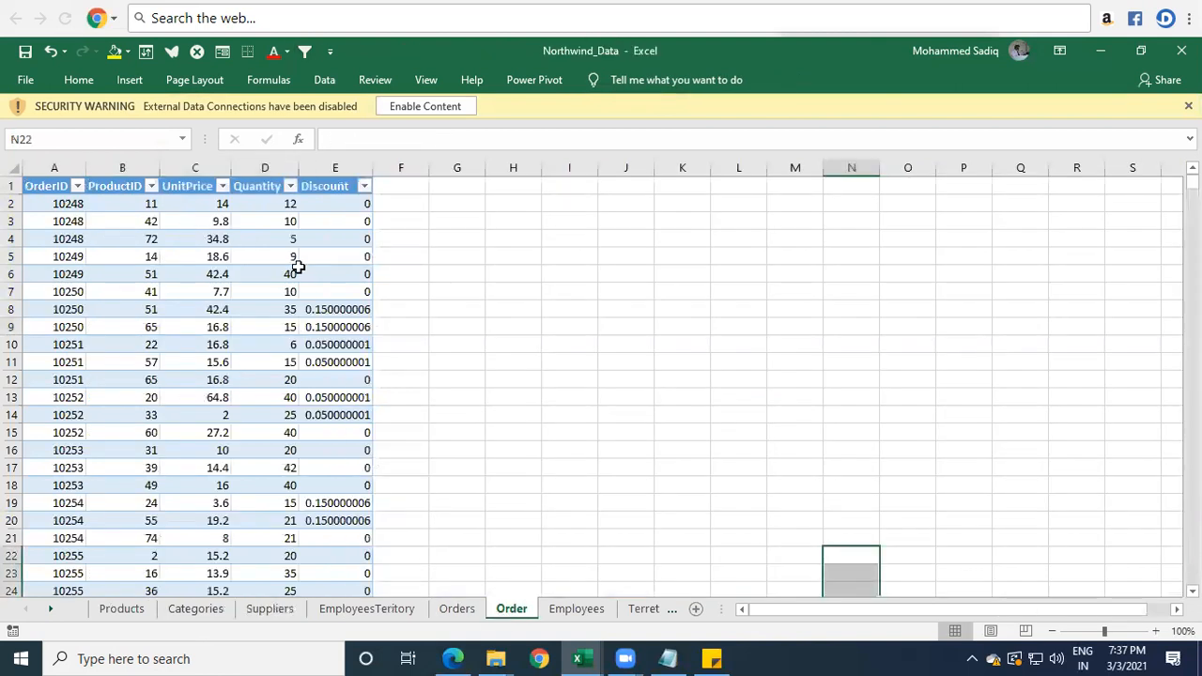
{"action": "left_click", "coordinate": [460, 611]}
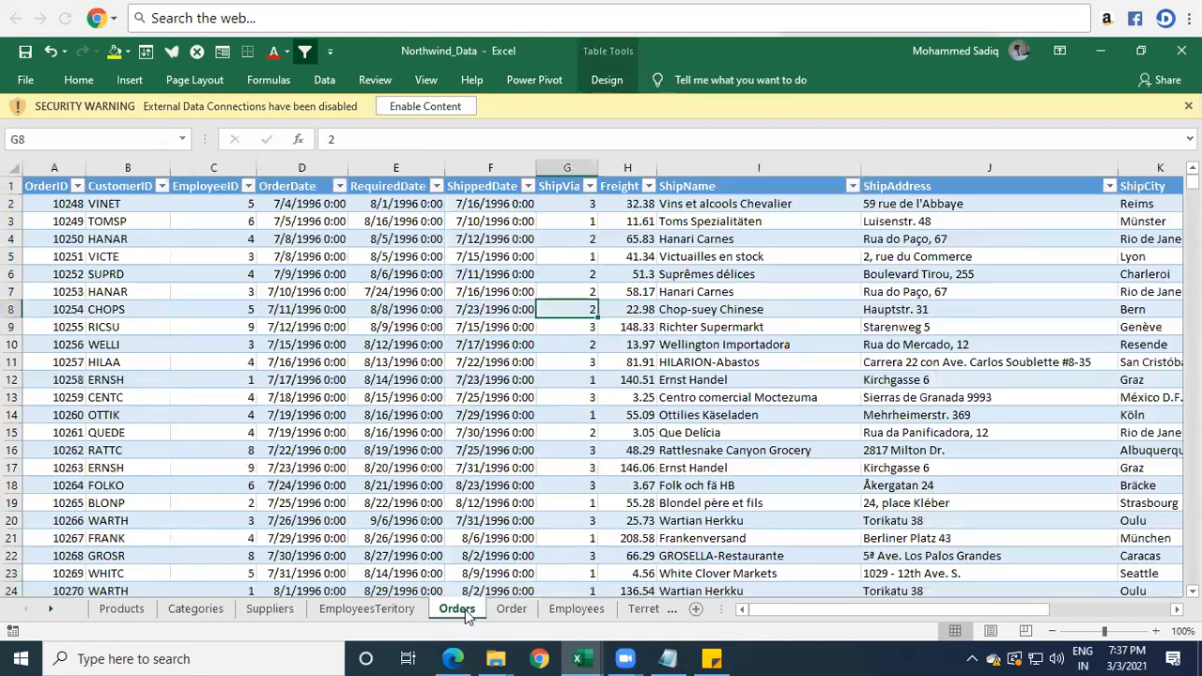
{"action": "left_click", "coordinate": [508, 274]}
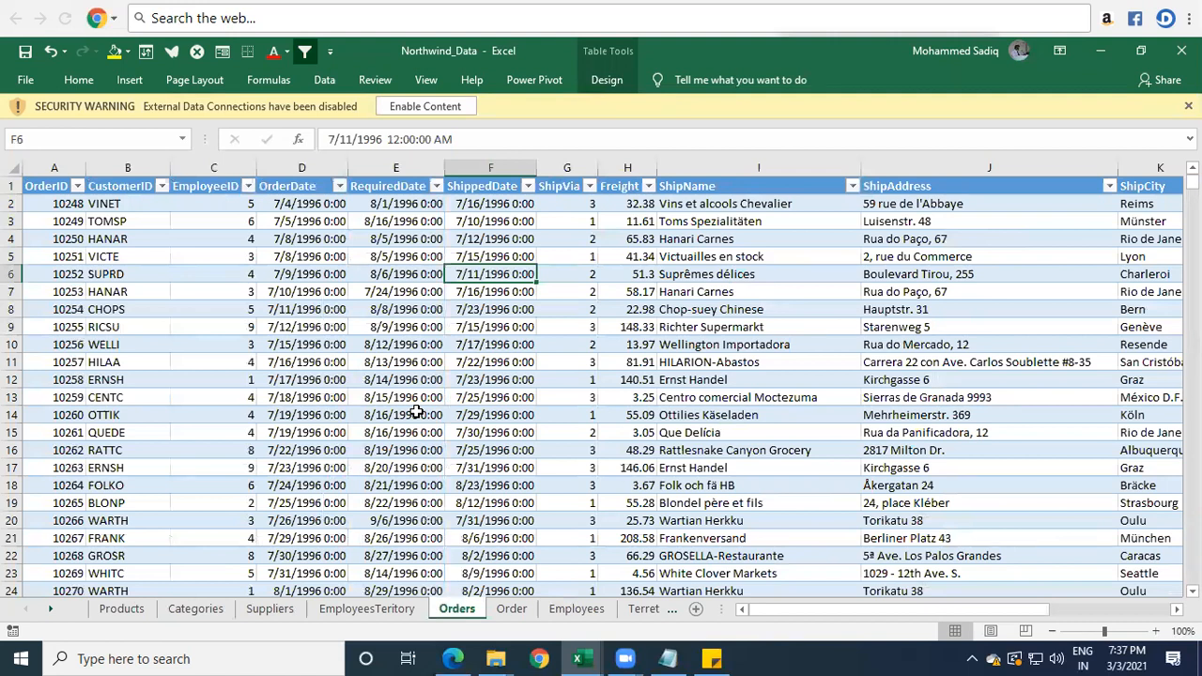
{"action": "left_click", "coordinate": [63, 207]}
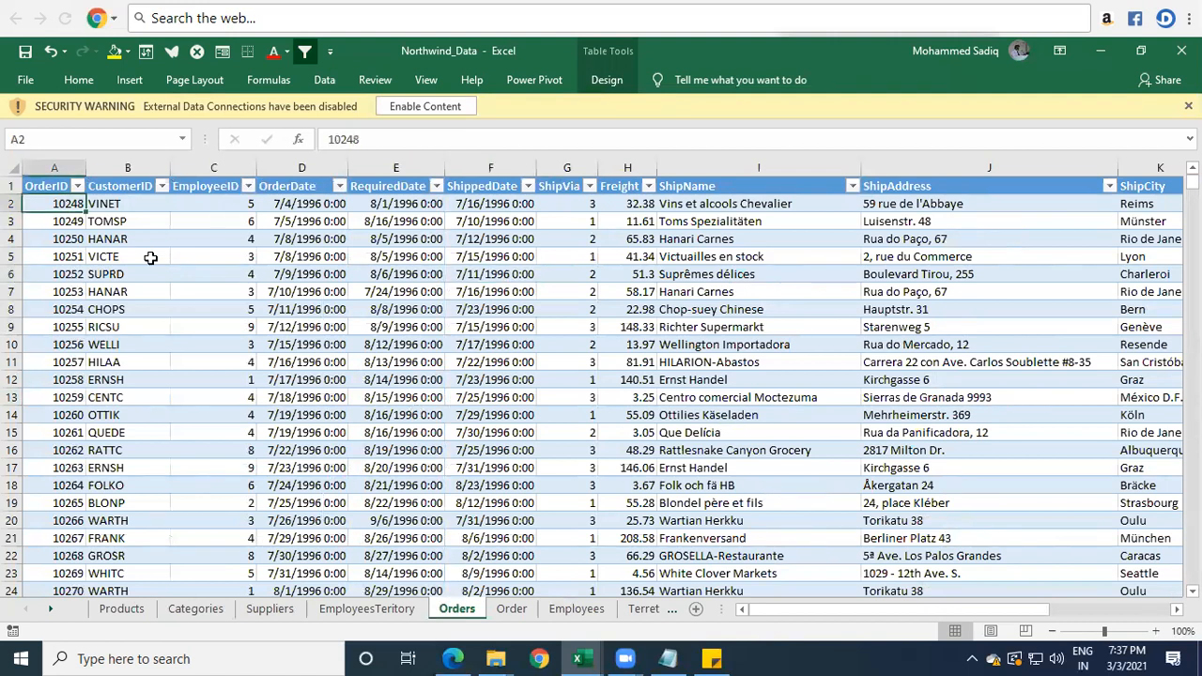
{"action": "key", "text": "Right"}
{"action": "key", "text": "Right"}
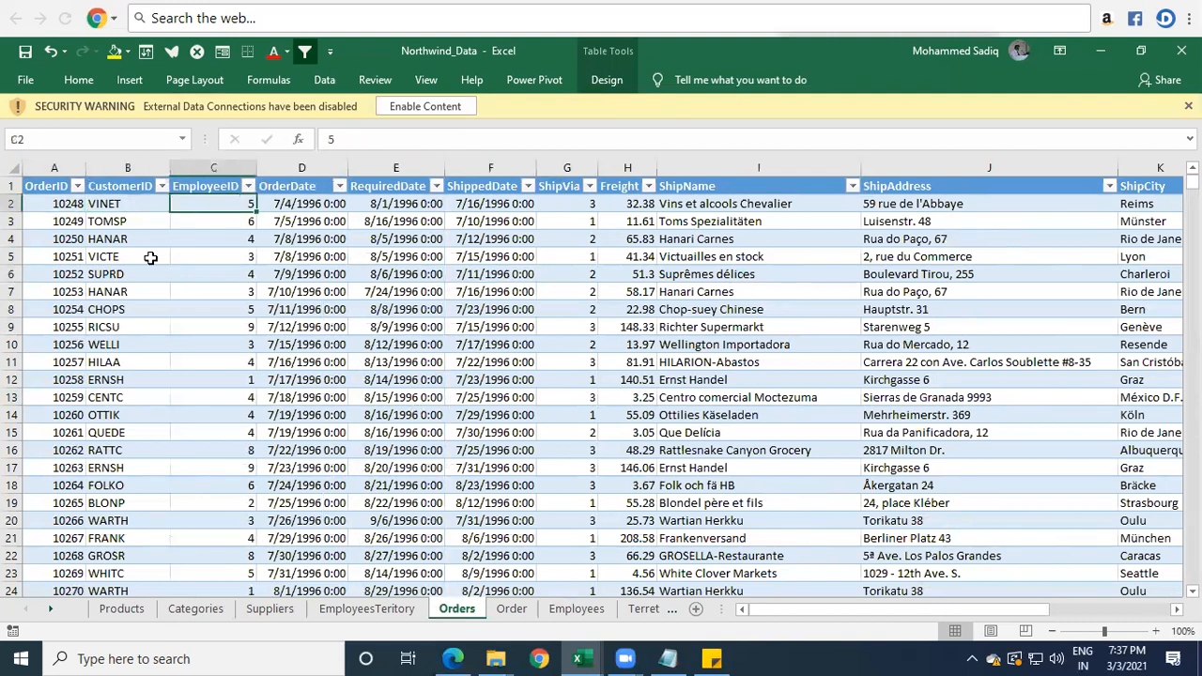
{"action": "key", "text": "Right"}
{"action": "key", "text": "Right"}
{"action": "key", "text": "Right"}
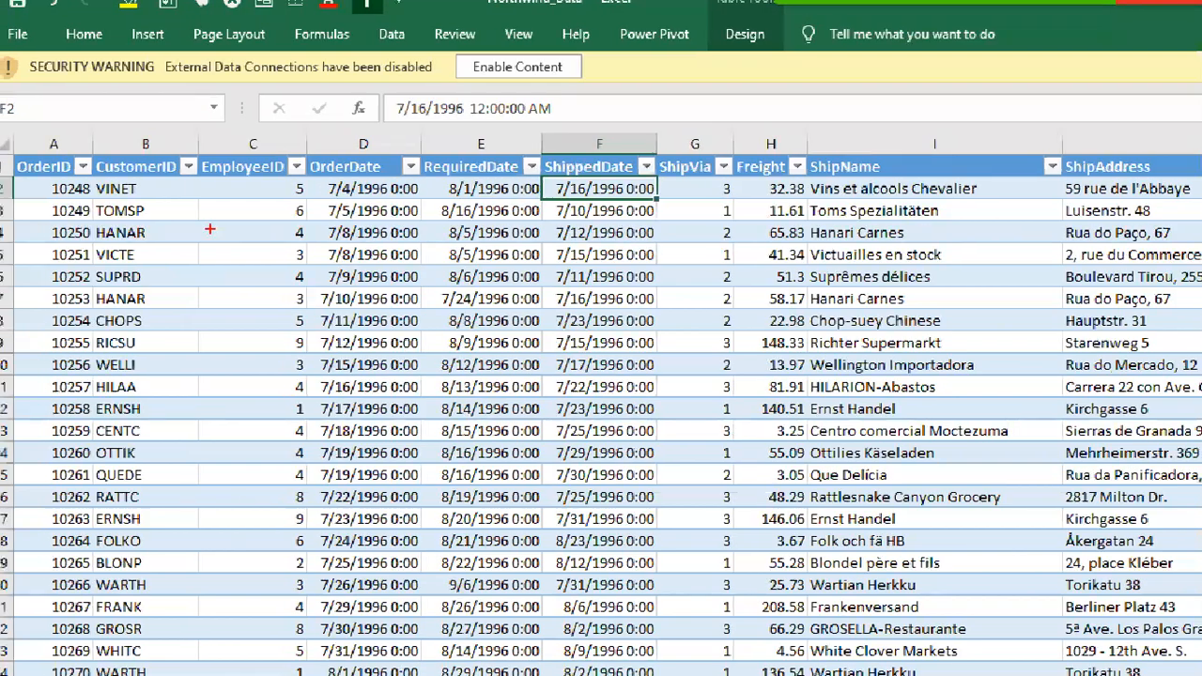
Compare the order dates with the shipped dates of the first four orders, marking them with temporary red boxes.
{"action": "left_click_drag", "start_coordinate": [310, 176], "coordinate": [432, 199]}
{"action": "mouse_move", "coordinate": [544, 179]}
{"action": "left_mouse_down"}
{"action": "mouse_move", "coordinate": [584, 199]}
{"action": "mouse_move", "coordinate": [657, 199]}
{"action": "left_mouse_up"}
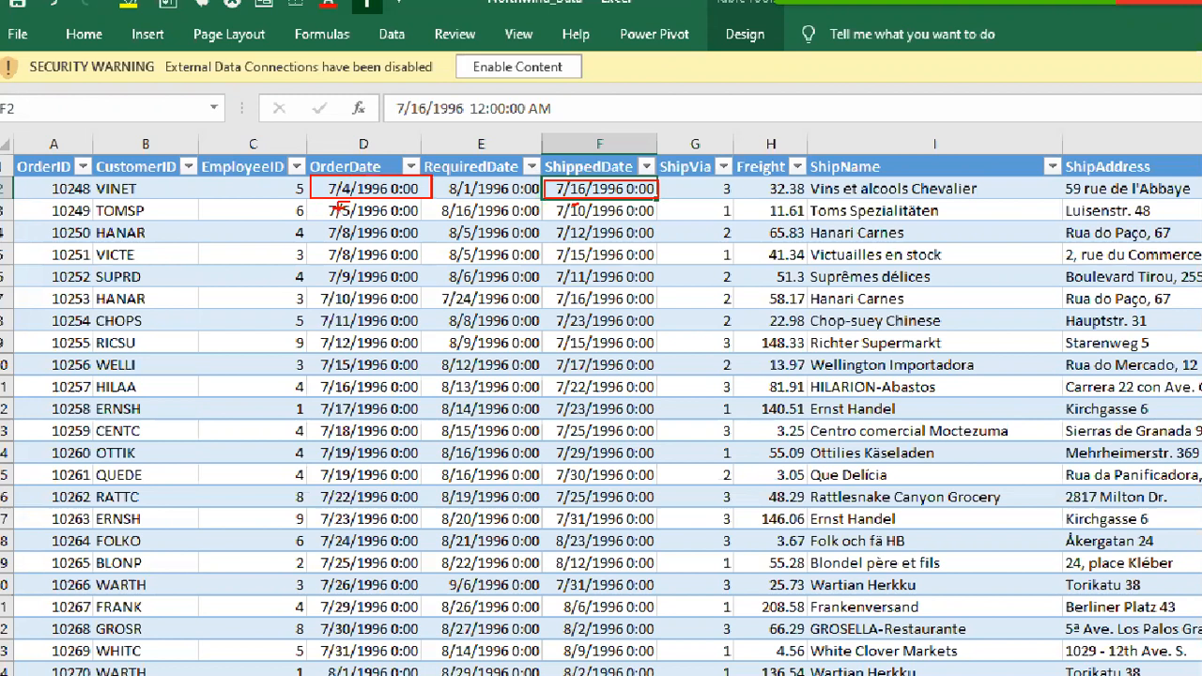
{"action": "mouse_move", "coordinate": [317, 199]}
{"action": "left_mouse_down"}
{"action": "mouse_move", "coordinate": [528, 224]}
{"action": "mouse_move", "coordinate": [663, 222]}
{"action": "left_mouse_up"}
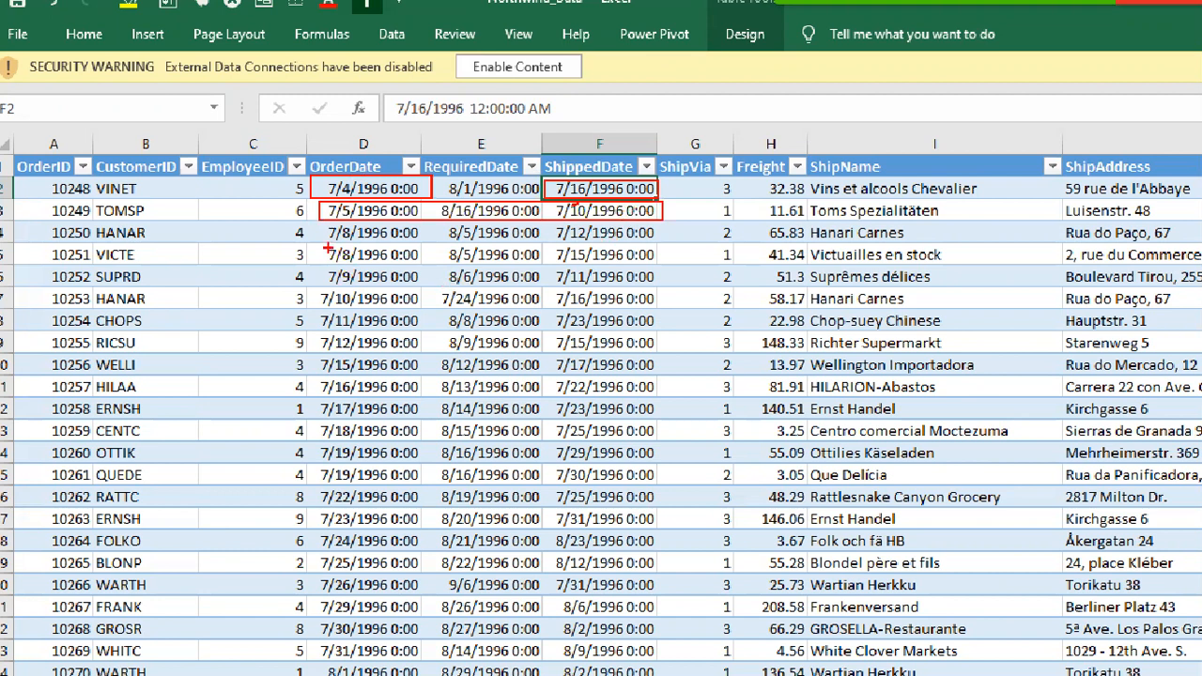
{"action": "left_click_drag", "start_coordinate": [324, 246], "coordinate": [663, 263]}
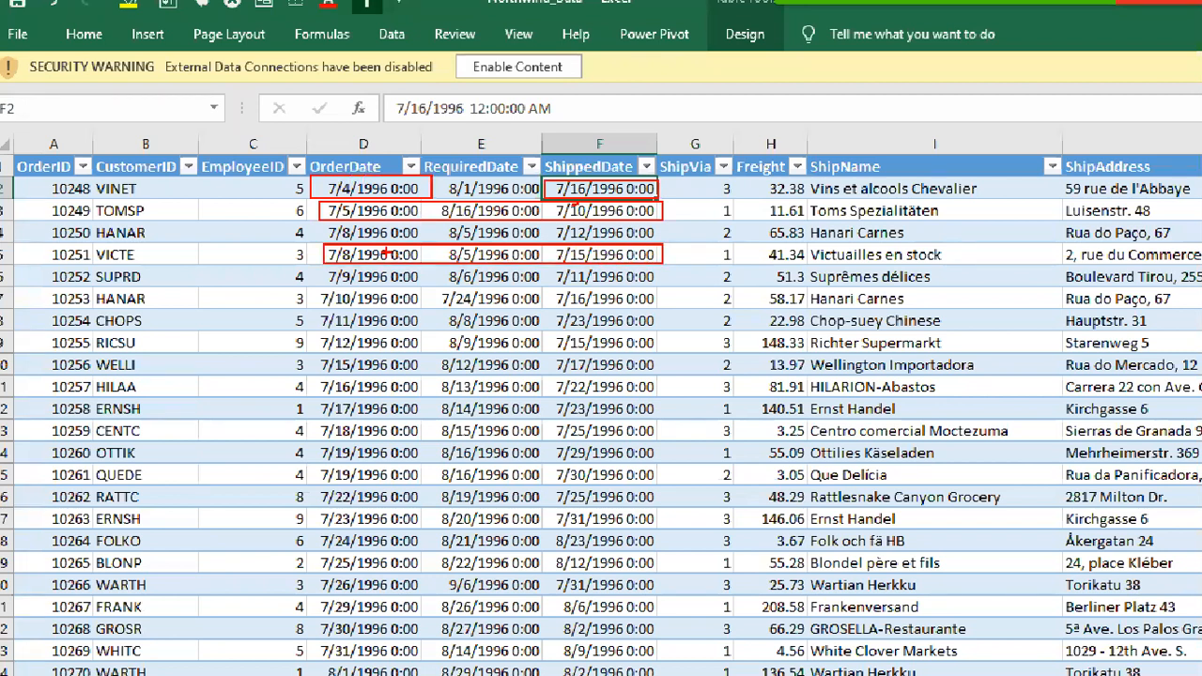
{"action": "mouse_move", "coordinate": [320, 223]}
{"action": "left_mouse_down"}
{"action": "mouse_move", "coordinate": [348, 239]}
{"action": "mouse_move", "coordinate": [673, 242]}
{"action": "left_mouse_up"}
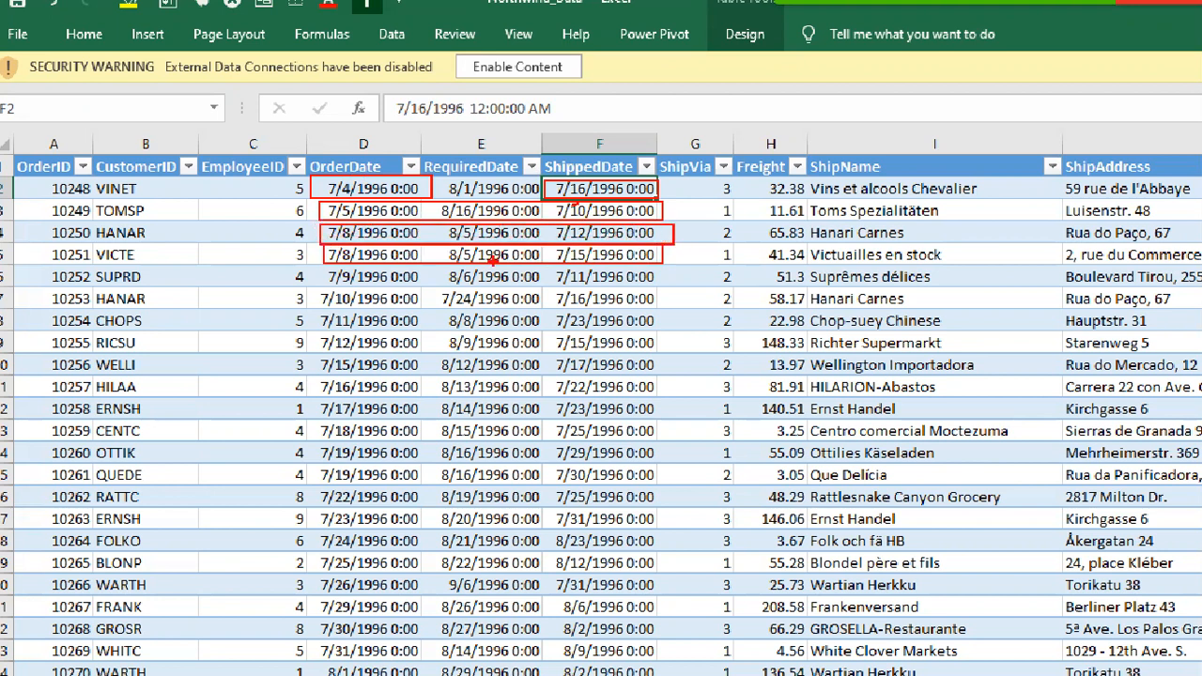
{"action": "key", "text": "Escape"}
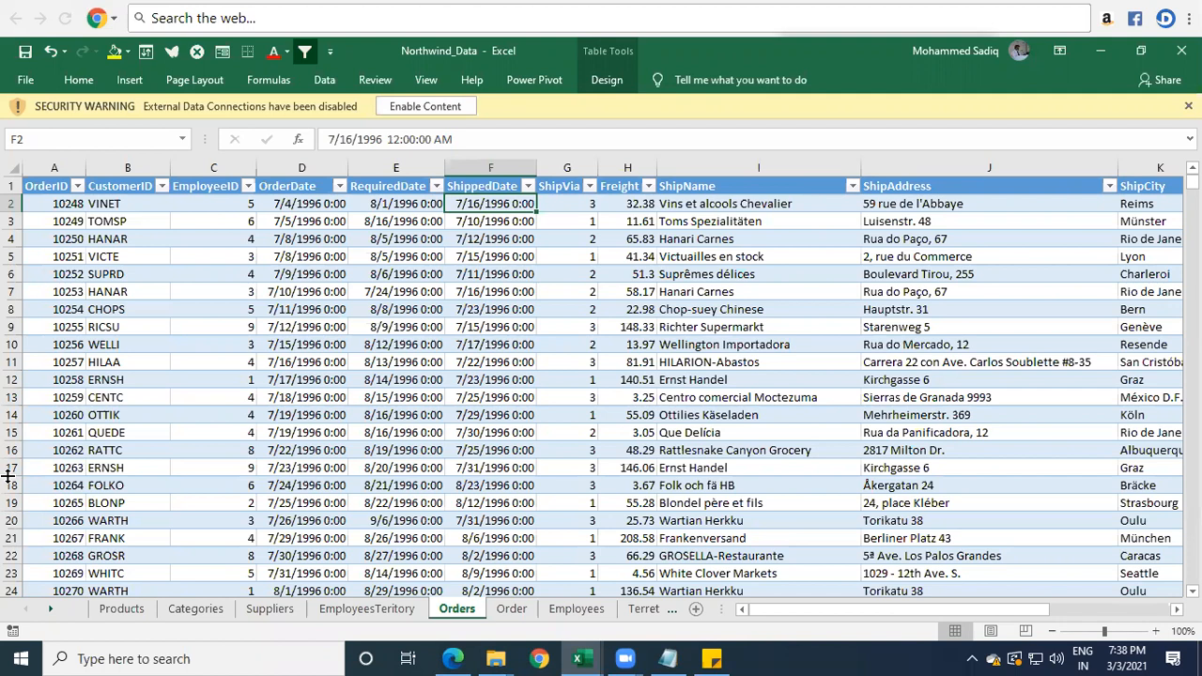
Insert a new table column between ShippedDate and ShipVia in the Orders sheet.
{"action": "left_click", "coordinate": [558, 173]}
{"action": "right_click", "coordinate": [562, 175]}
{"action": "left_click", "coordinate": [620, 299]}
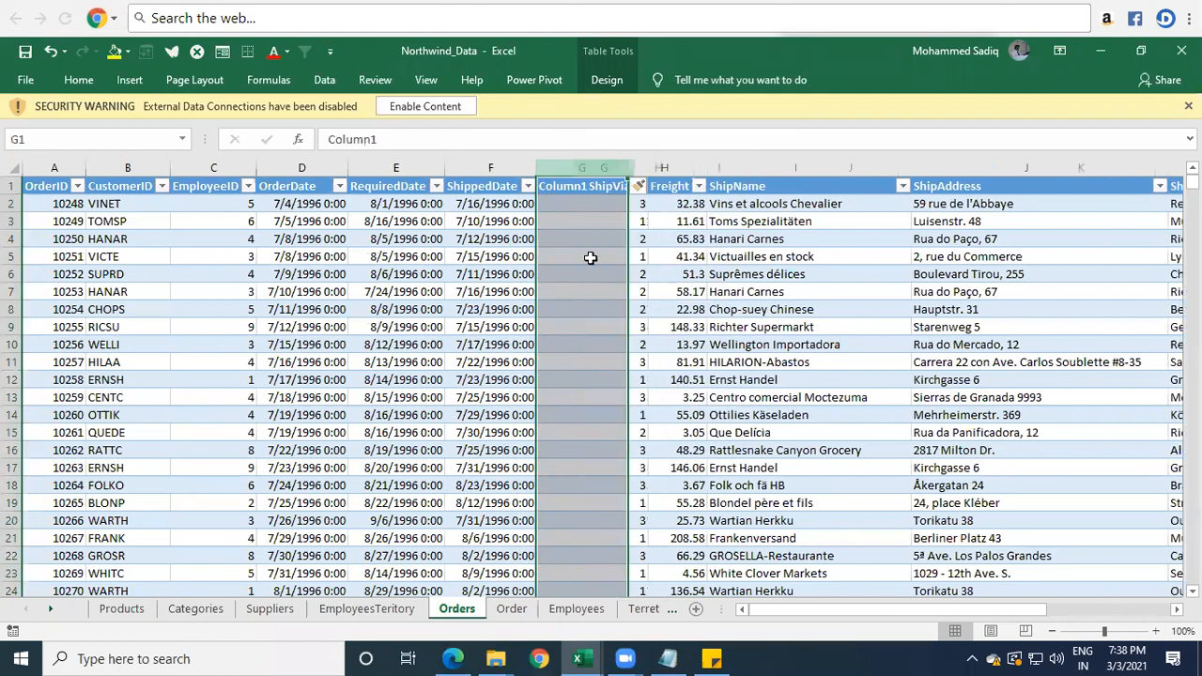
{"action": "left_click", "coordinate": [577, 216]}
{"action": "left_click", "coordinate": [580, 203]}
{"action": "left_click", "coordinate": [580, 181]}
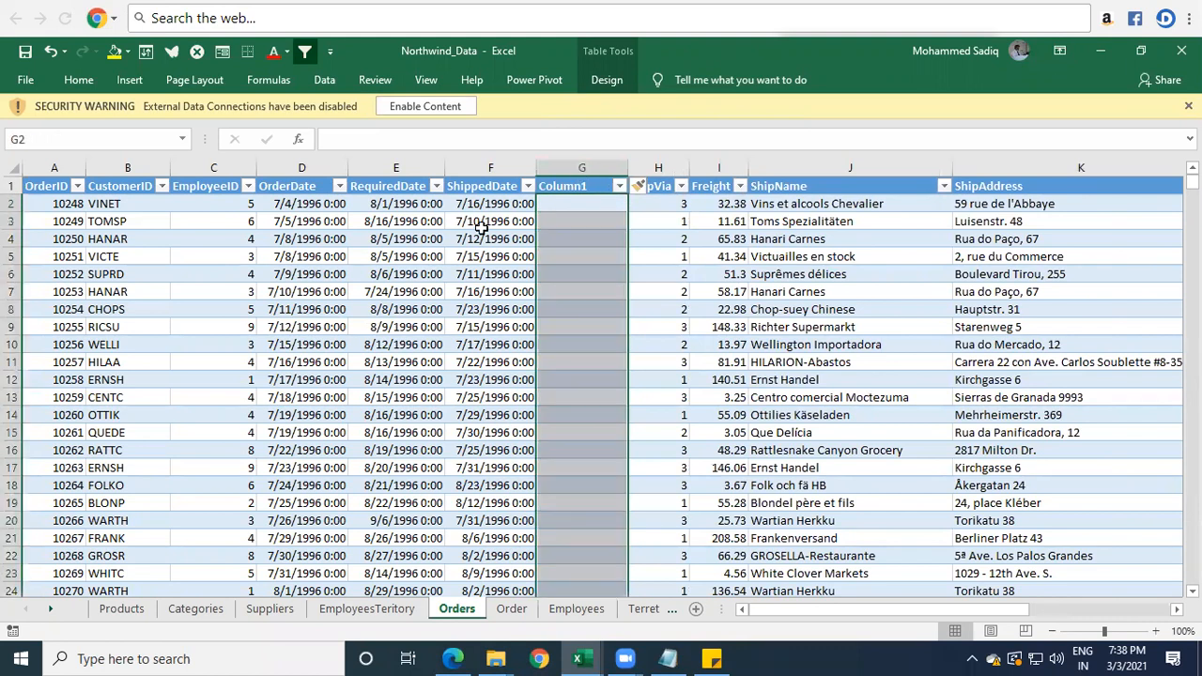
Name the new column's header "NOD For Shipmen".
{"action": "key", "text": "Up"}
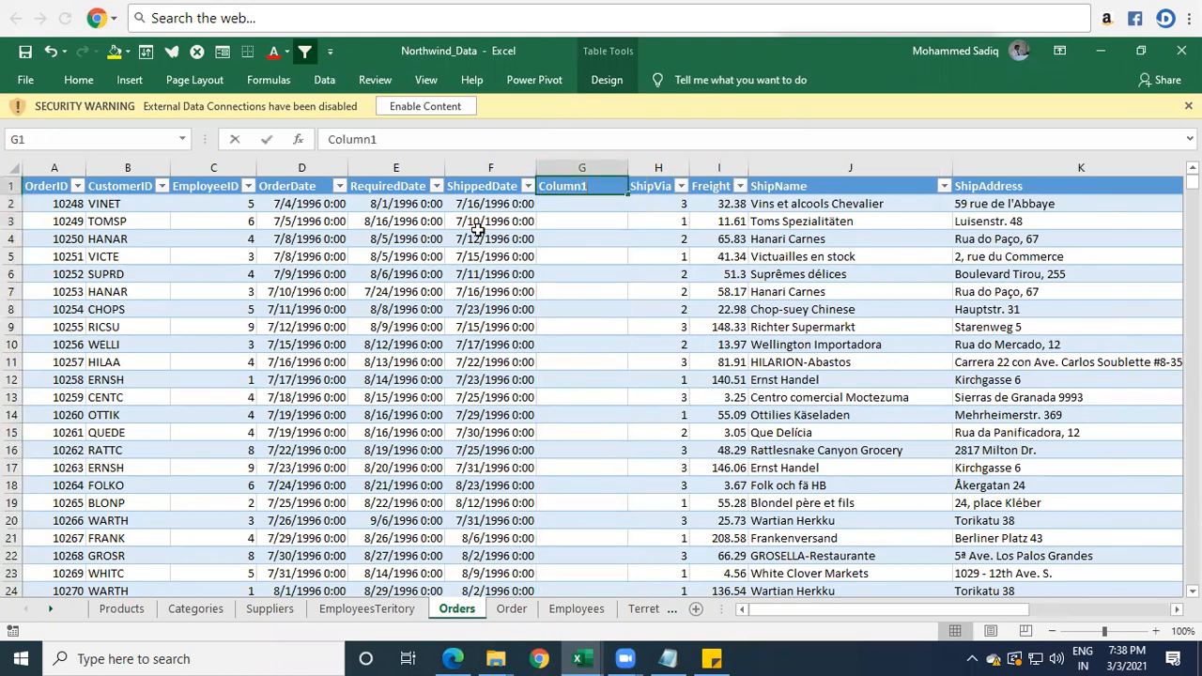
{"action": "type", "text": "NOD"}
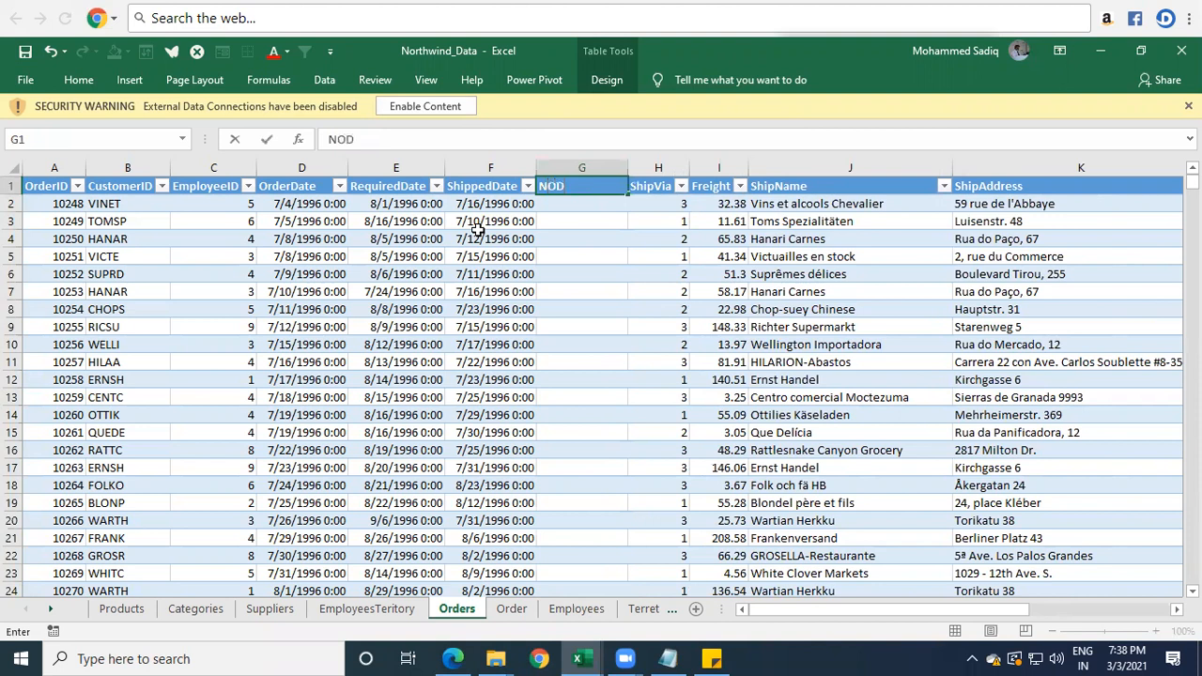
{"action": "key", "text": "Return"}
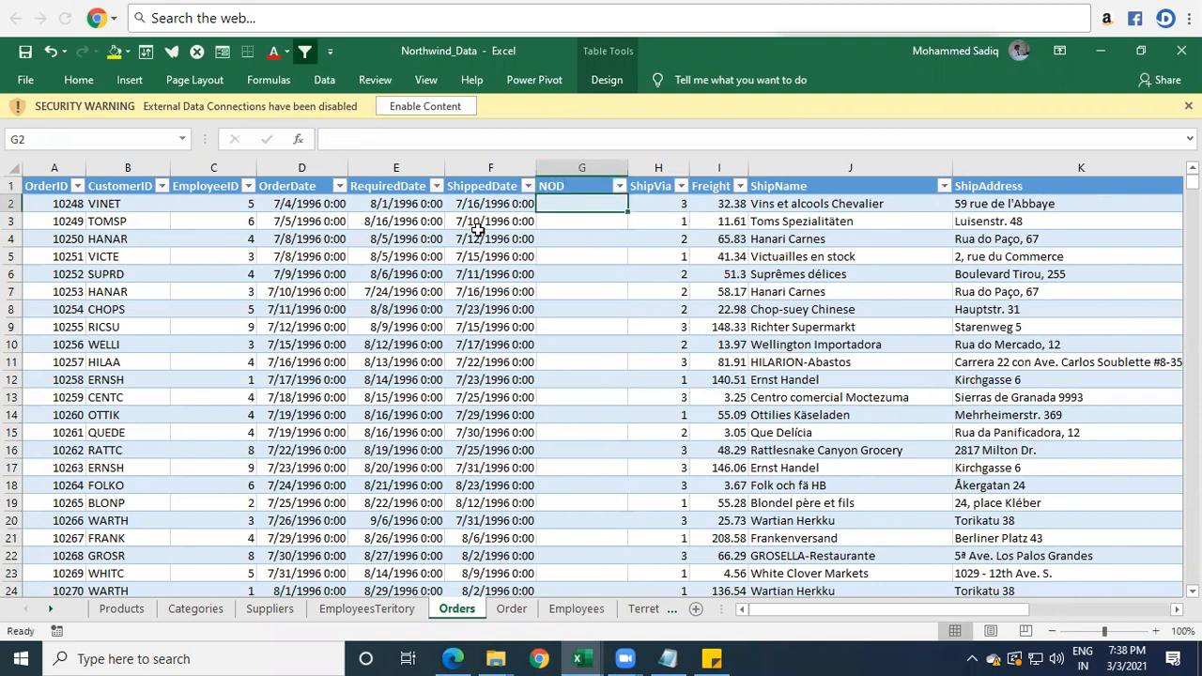
{"action": "key", "text": "Up"}
{"action": "key", "text": "F2"}
{"action": "type", "text": "For Shipment"}
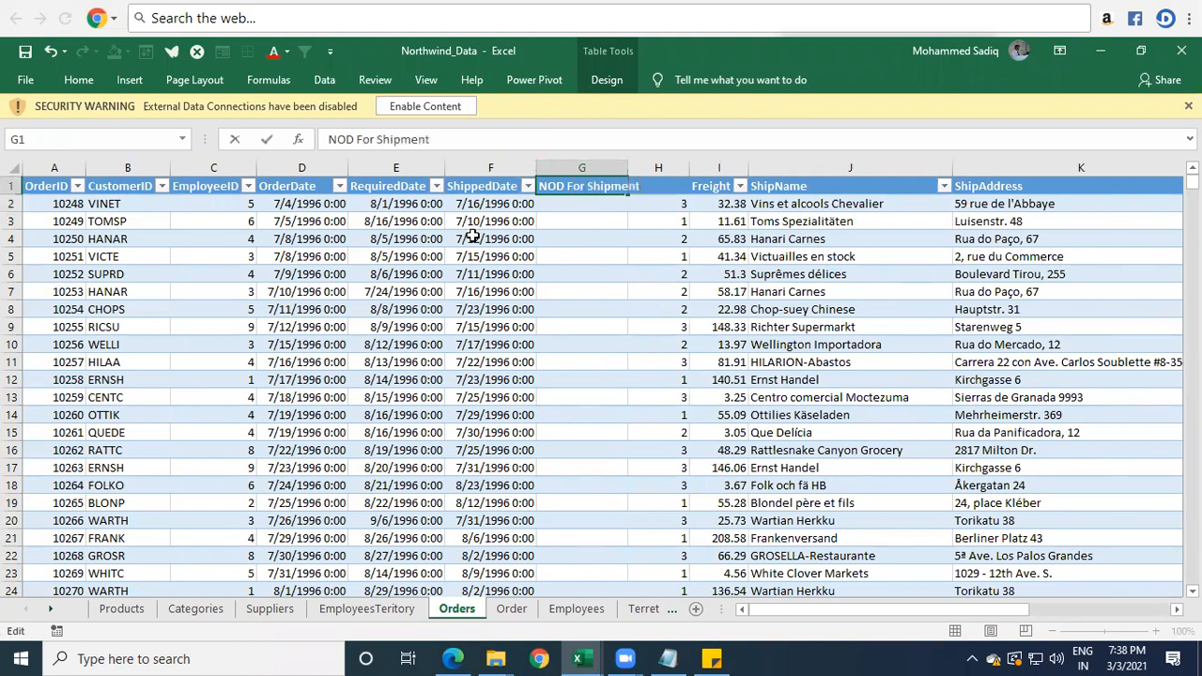
{"action": "key", "text": "Return"}
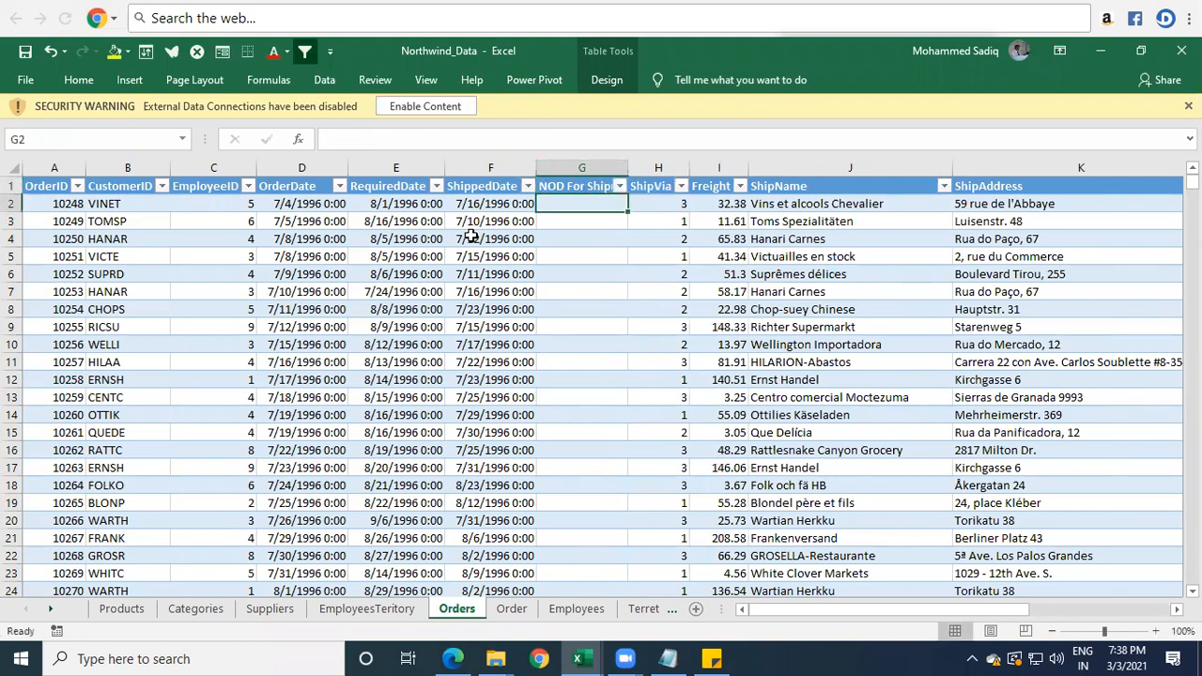
{"action": "type", "text": "="}
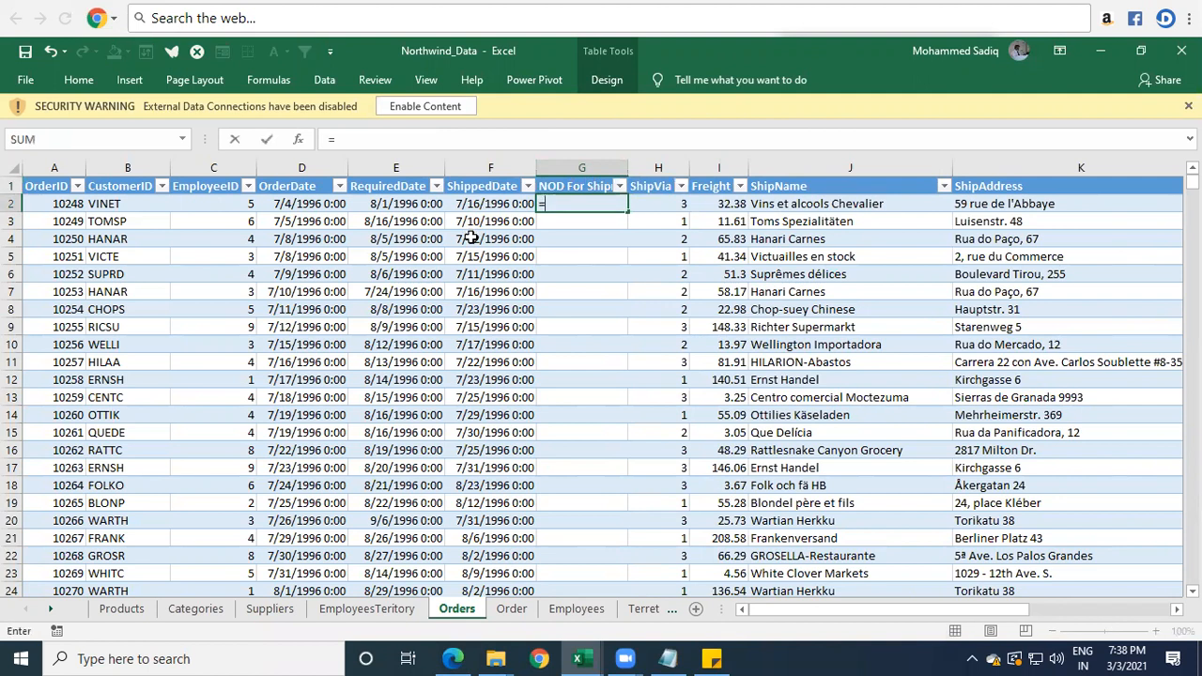
{"action": "key", "text": "Left"}
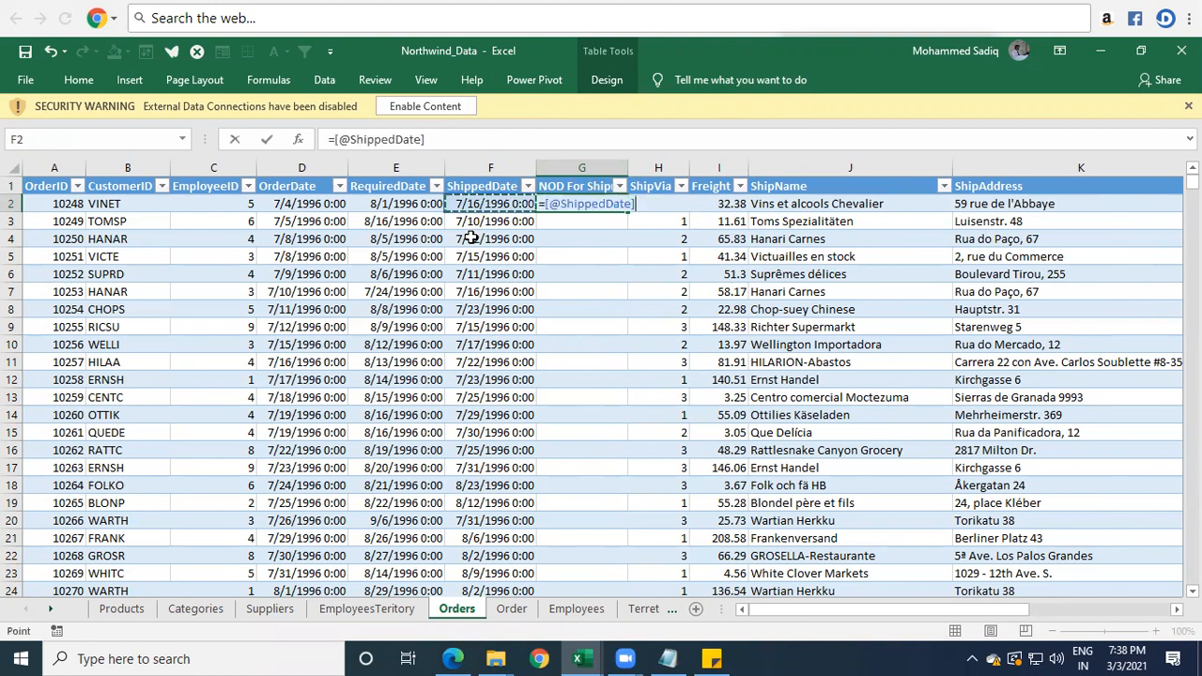
{"action": "type", "text": "-"}
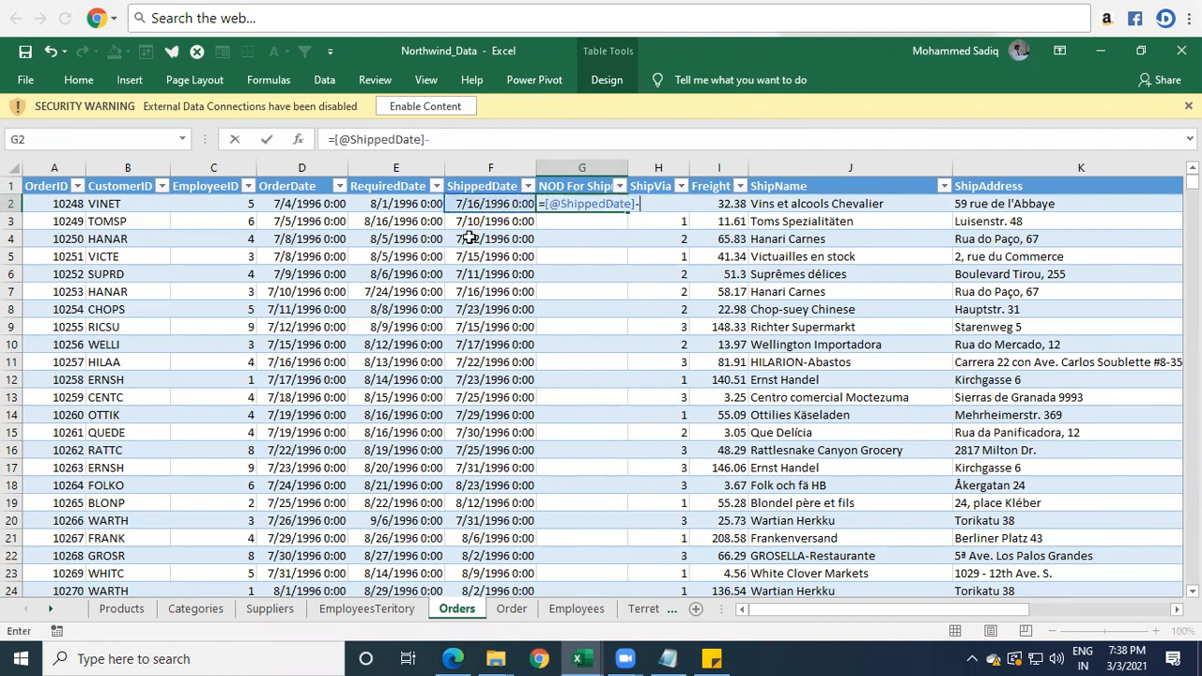
{"action": "key", "text": "Left"}
{"action": "key", "text": "Left"}
{"action": "key", "text": "Left"}
{"action": "key", "text": "Return"}
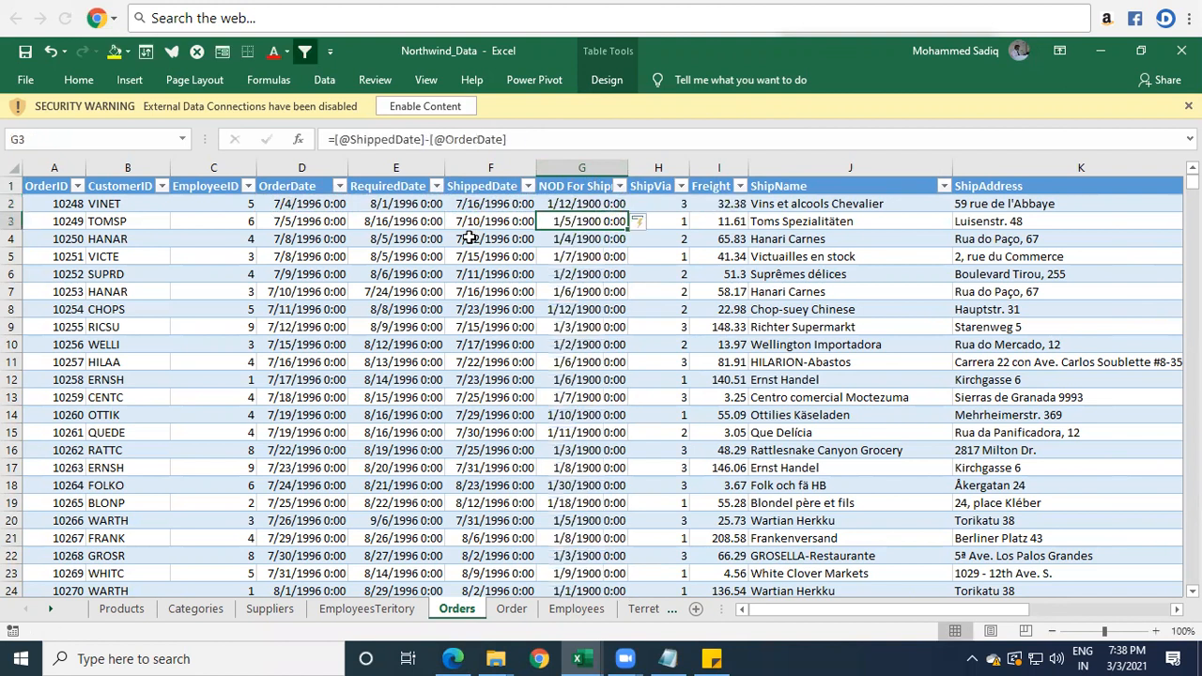
Format the first day-difference cell as a plain number and fill it down the whole NOD column.
{"action": "key", "text": "Up"}
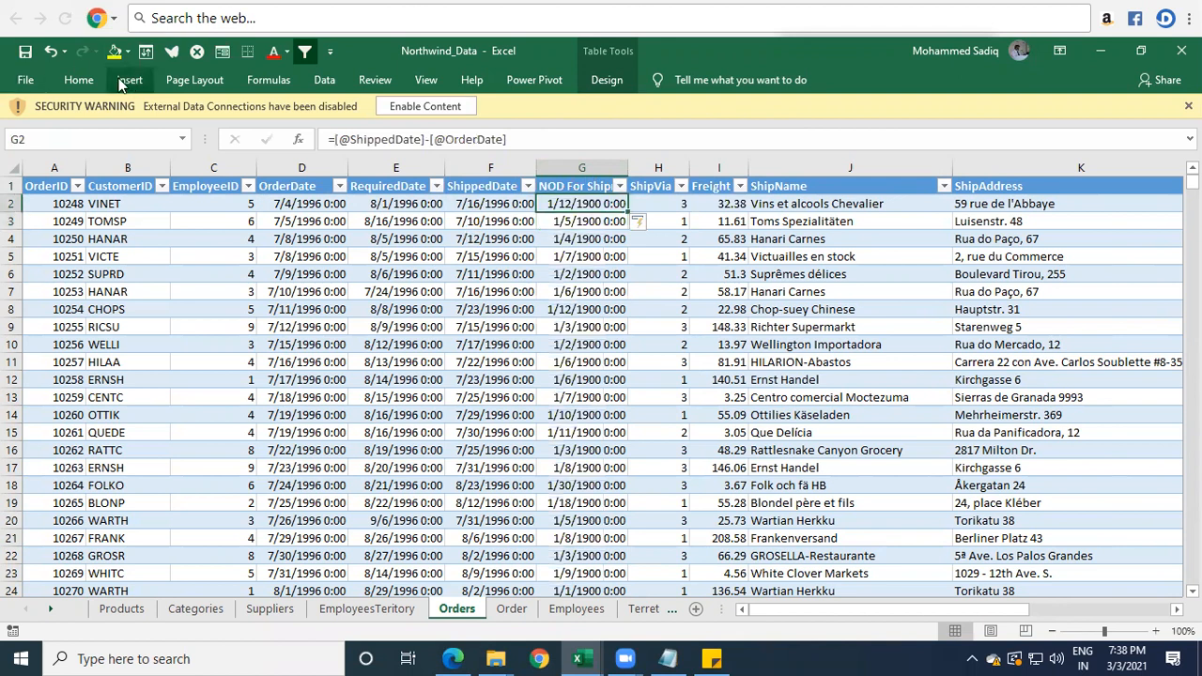
{"action": "left_click", "coordinate": [68, 83]}
{"action": "left_click", "coordinate": [688, 113]}
{"action": "left_click", "coordinate": [643, 148]}
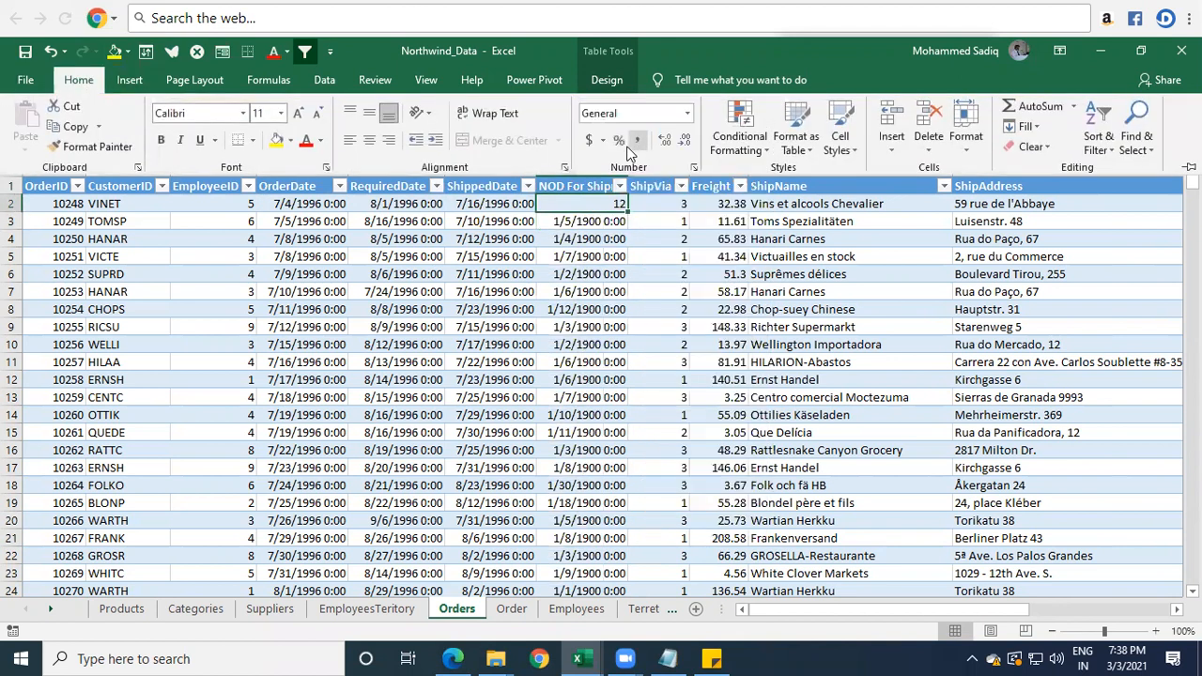
{"action": "double_click", "coordinate": [628, 214]}
{"action": "left_click", "coordinate": [601, 290]}
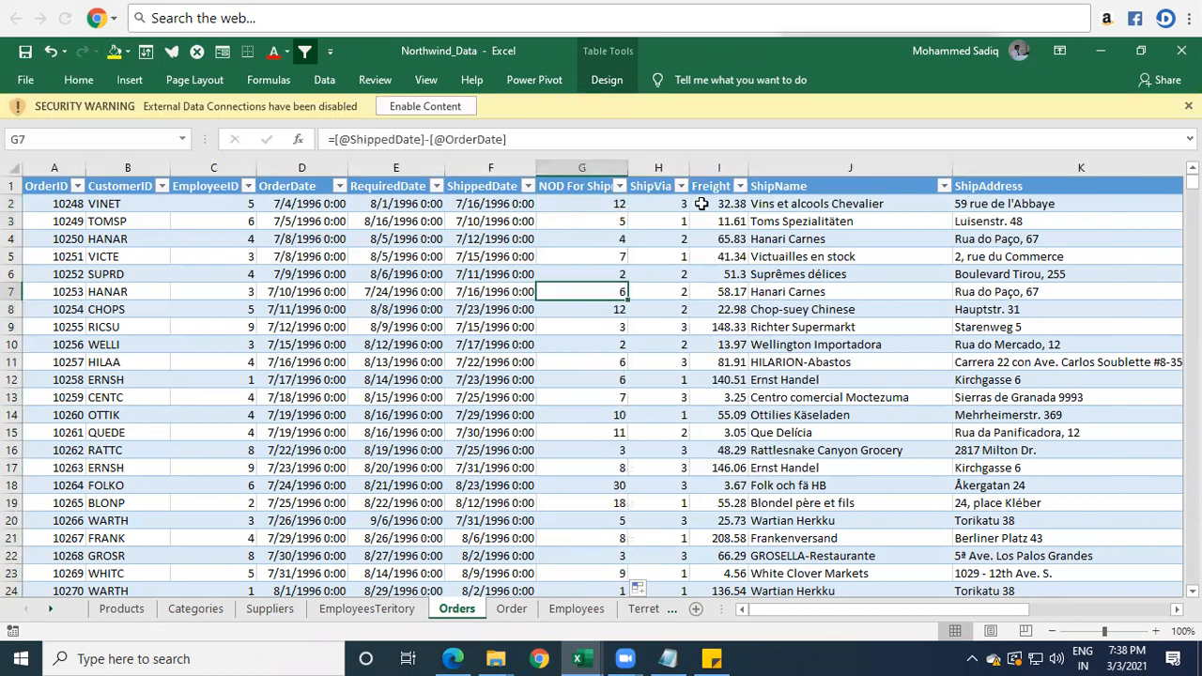
Examine the formula in G2 and the ShippedDate and OrderDate cells it subtracts, leaving it as it is.
{"action": "left_click", "coordinate": [602, 207]}
{"action": "double_click", "coordinate": [597, 201]}
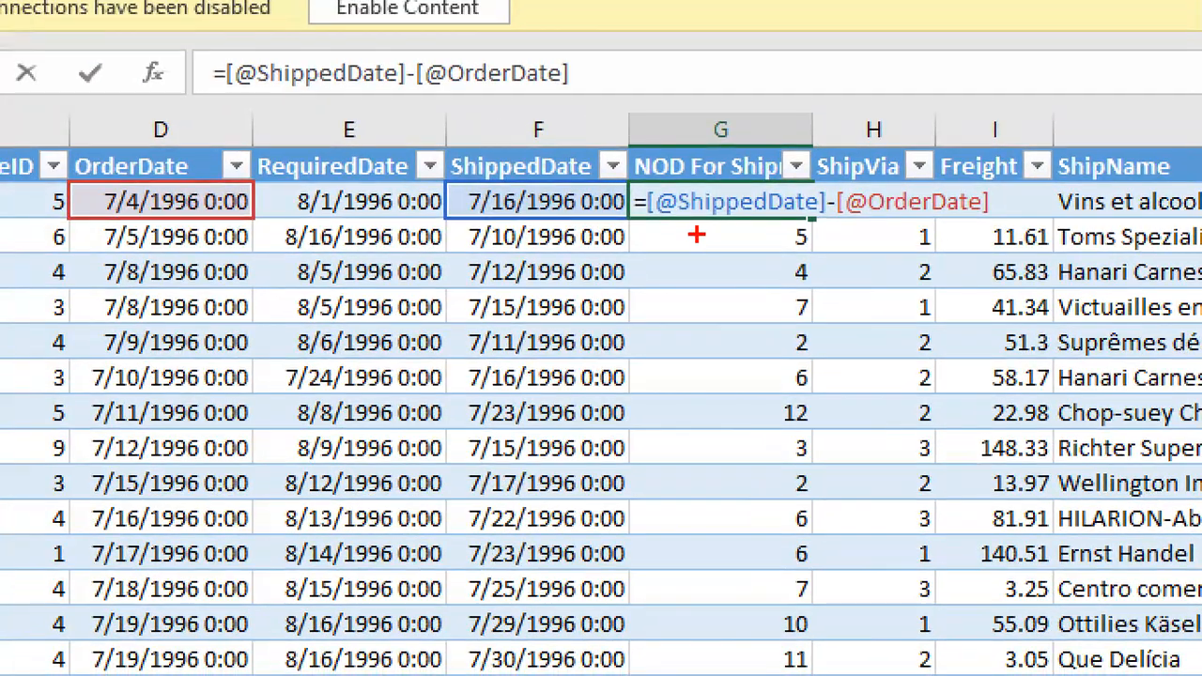
{"action": "left_click_drag", "start_coordinate": [696, 236], "coordinate": [755, 232]}
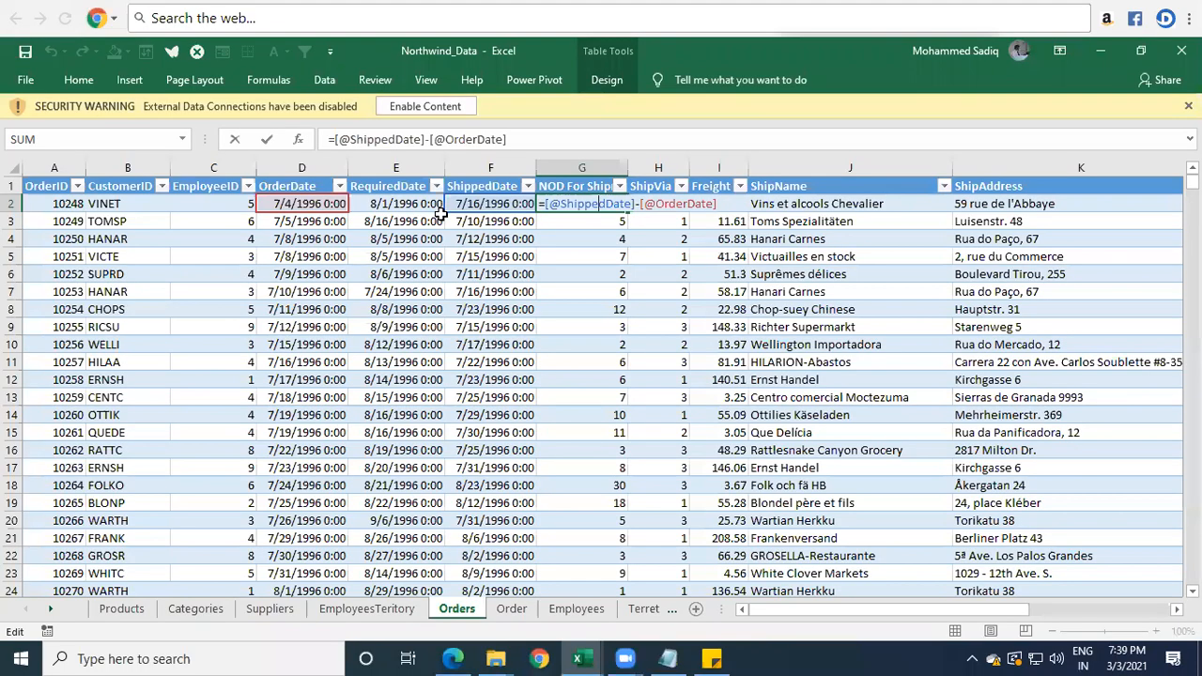
{"action": "key", "text": "Return"}
{"action": "key", "text": "Up"}
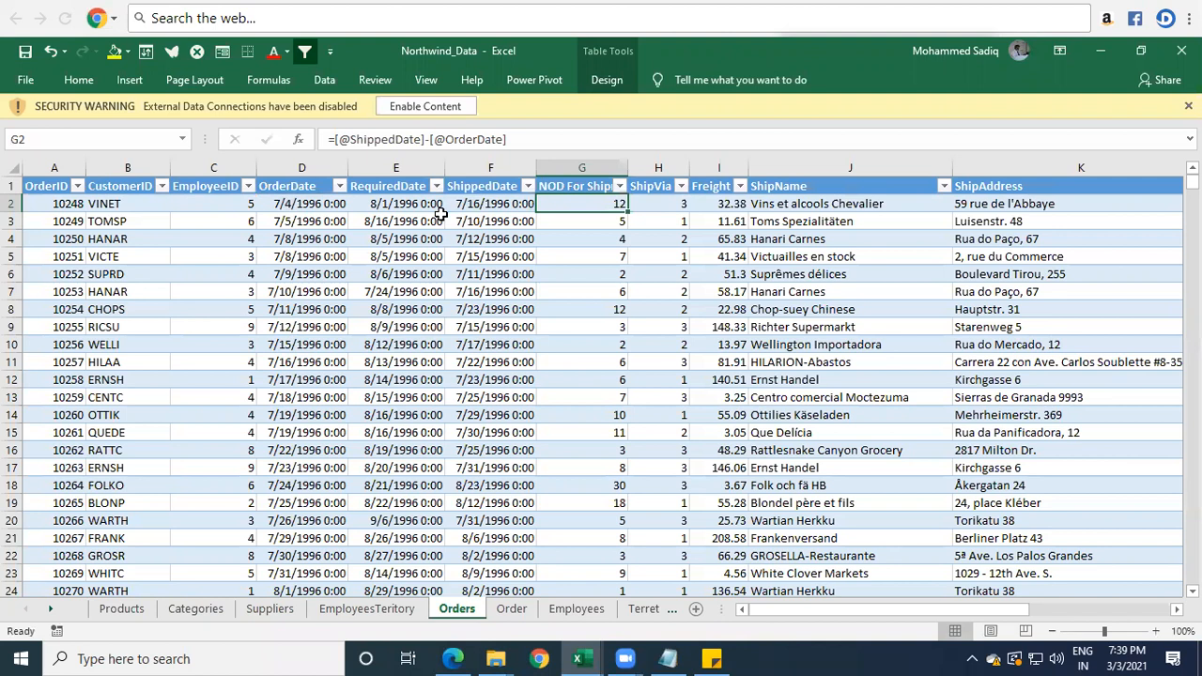
{"action": "key", "text": "Left"}
{"action": "key", "text": "Left"}
{"action": "key", "text": "Left"}
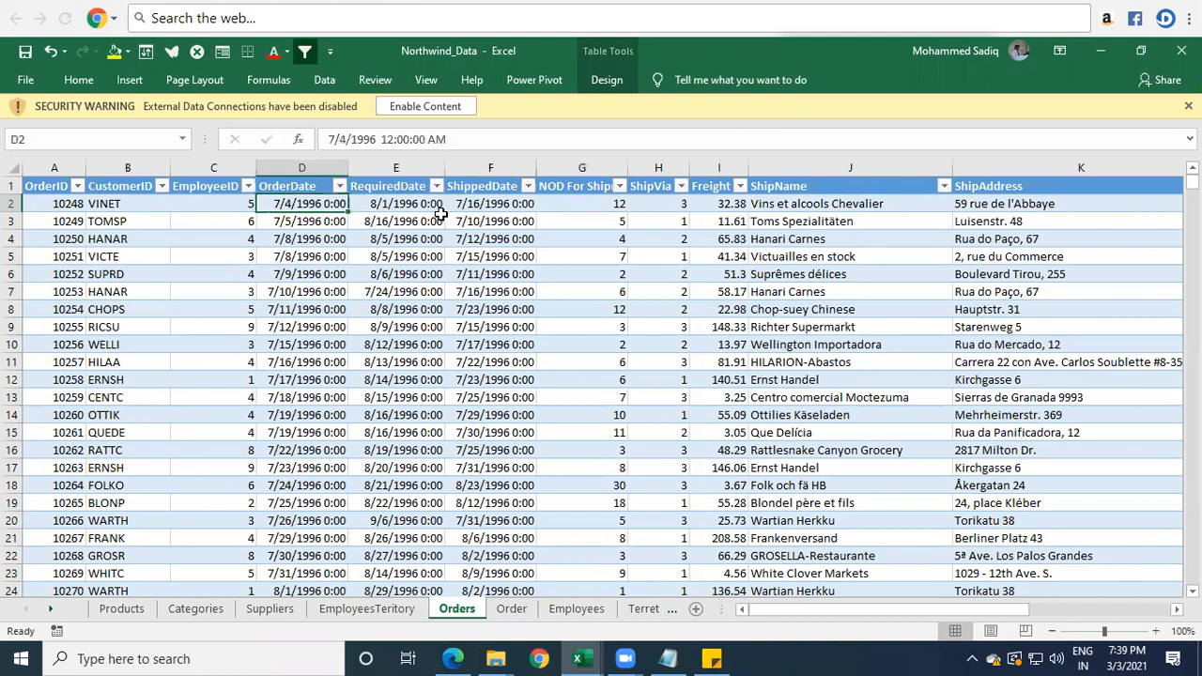
{"action": "key", "text": "Right"}
{"action": "key", "text": "Right"}
{"action": "key", "text": "Right"}
{"action": "key", "text": "Right"}
{"action": "key", "text": "Left"}
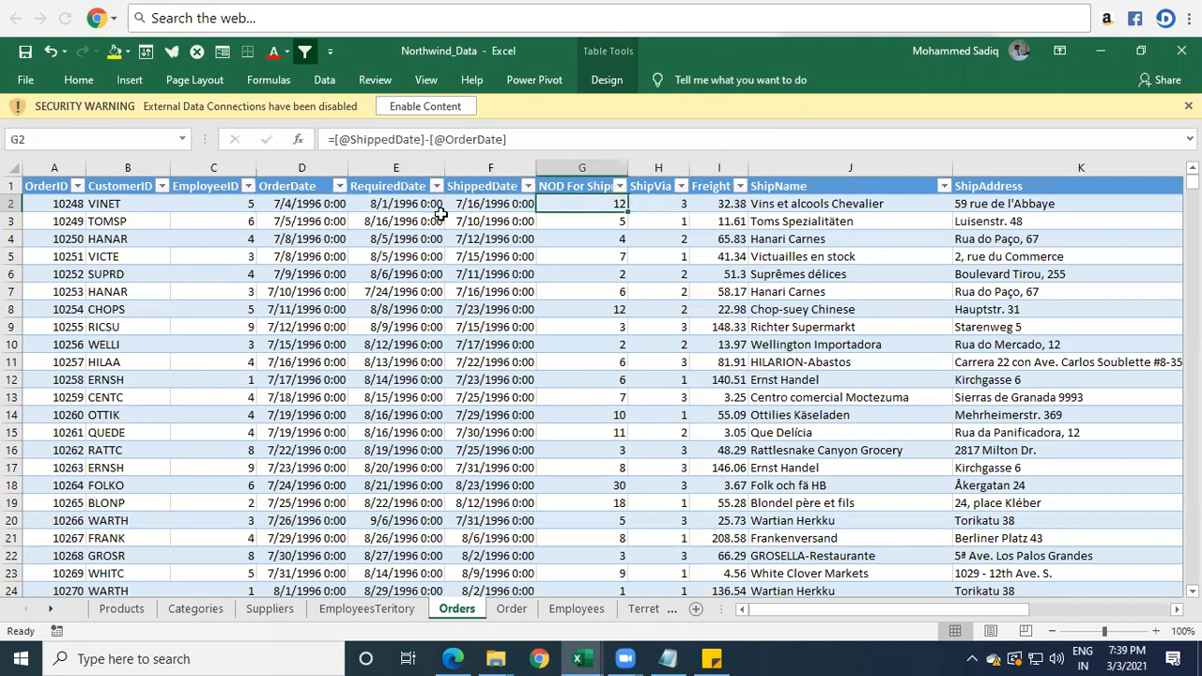
{"action": "key", "text": "F2"}
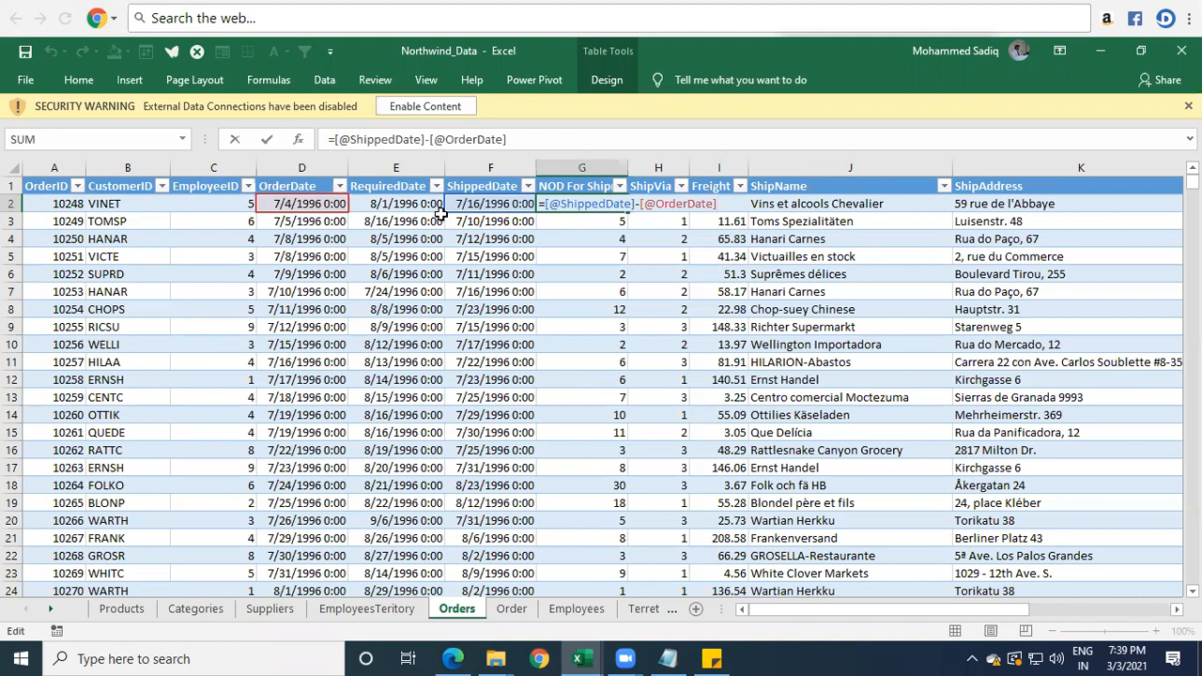
{"action": "key", "text": "Return"}
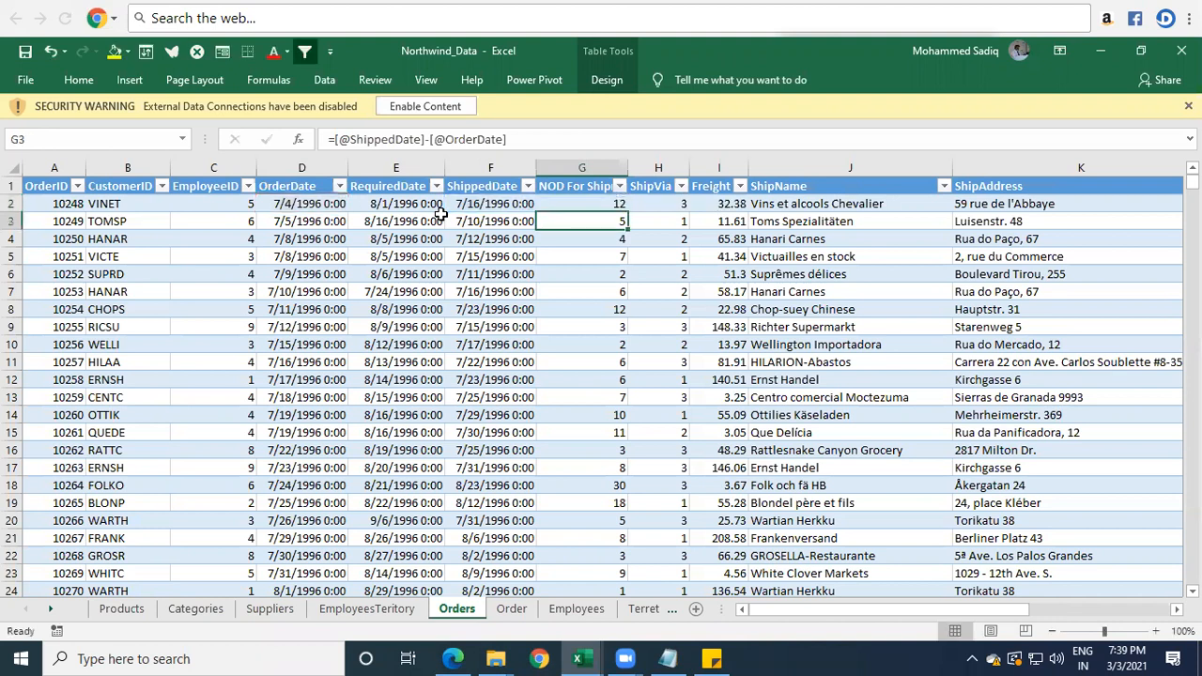
Edit the formula in G2 to enclose the date difference in parentheses and divide it by 30.
{"action": "key", "text": "Up"}
{"action": "key", "text": "F2"}
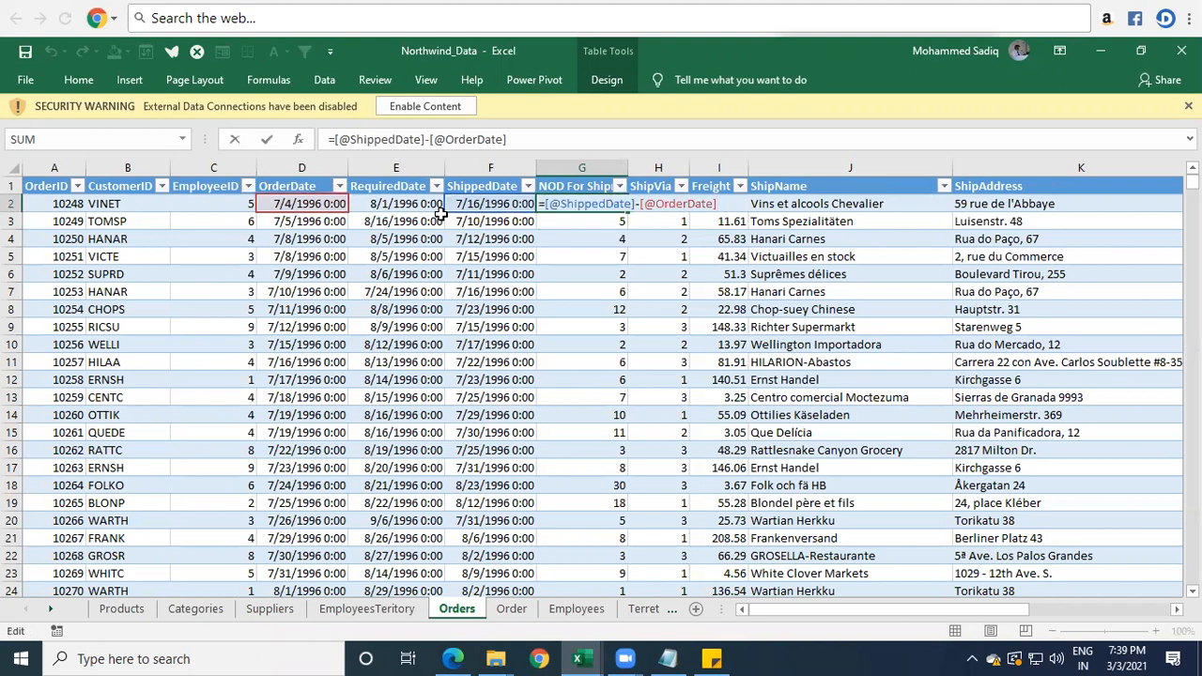
{"action": "key", "text": "Left"}
{"action": "key", "text": "Left"}
{"action": "key", "text": "Left"}
{"action": "key", "text": "Left"}
{"action": "key", "text": "Left"}
{"action": "key", "text": "Left"}
{"action": "key", "text": "Left"}
{"action": "key", "text": "Left"}
{"action": "key", "text": "Left"}
{"action": "key", "text": "Left"}
{"action": "key", "text": "Left"}
{"action": "key", "text": "Left"}
{"action": "key", "text": "Left"}
{"action": "key", "text": "Left"}
{"action": "key", "text": "Left"}
{"action": "key", "text": "Left"}
{"action": "key", "text": "Left"}
{"action": "type", "text": "("}
{"action": "key", "text": "End"}
{"action": "type", "text": ")/30"}
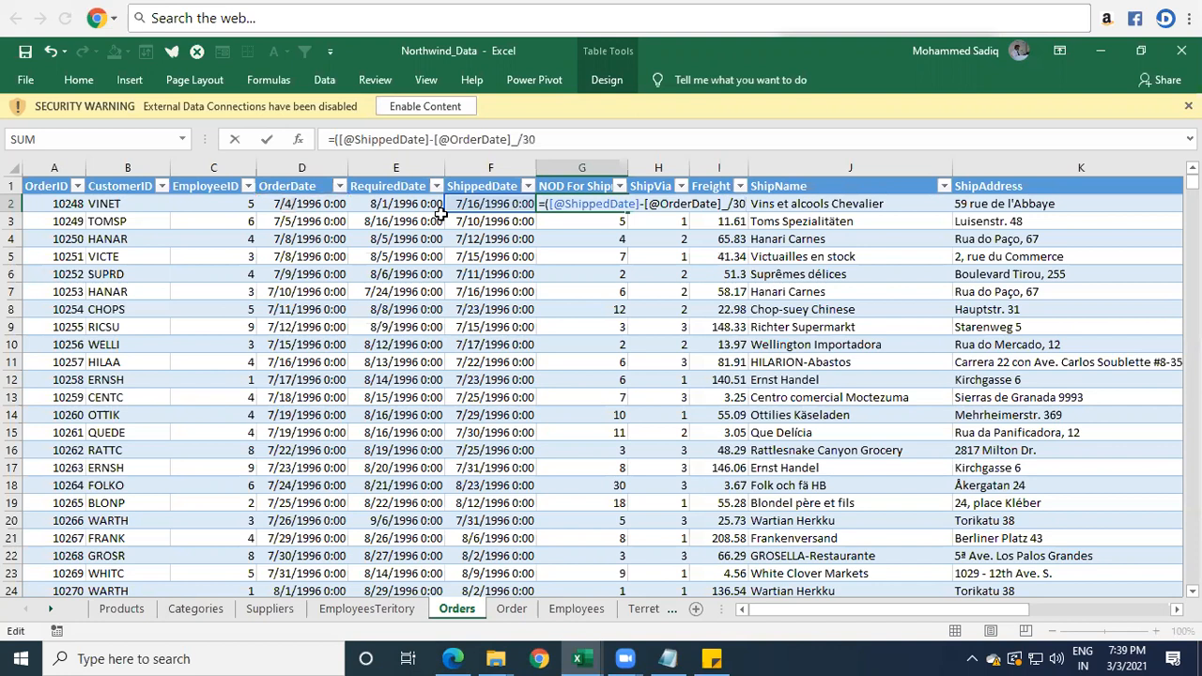
{"action": "key", "text": "BackSpace"}
{"action": "key", "text": "BackSpace"}
{"action": "type", "text": "7"}
{"action": "key", "text": "Return"}
{"action": "key", "text": "Return"}
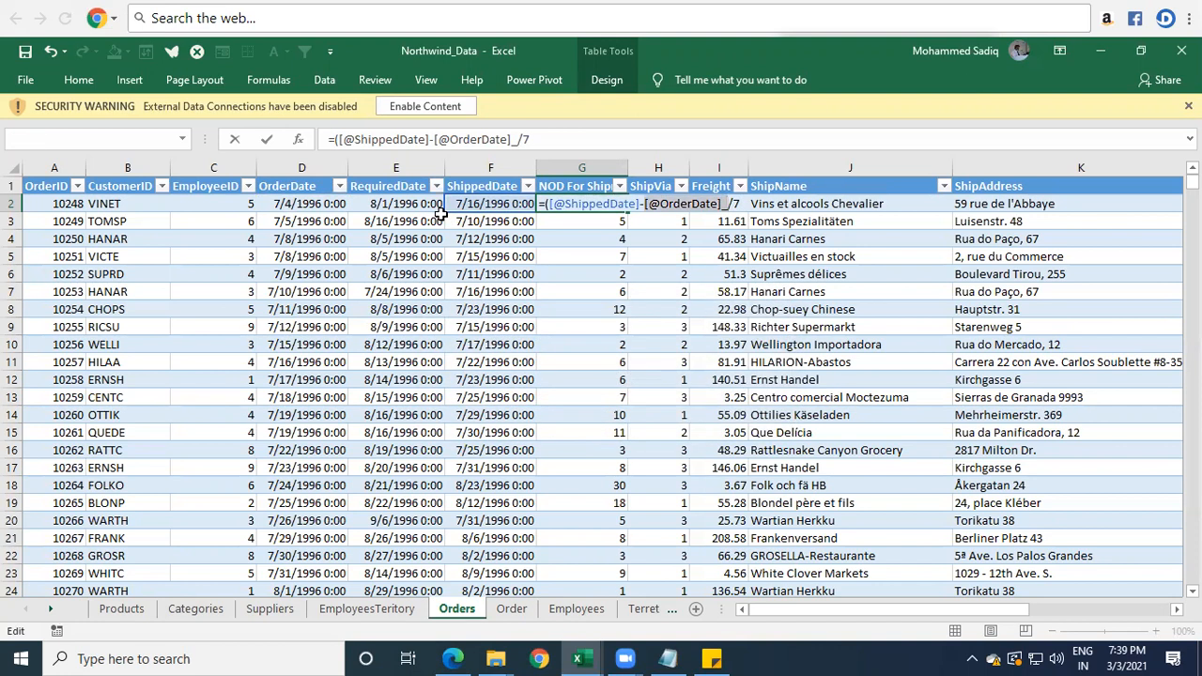
{"action": "key", "text": "Right"}
{"action": "key", "text": "BackSpace"}
{"action": "type", "text": ")"}
{"action": "key", "text": "Return"}
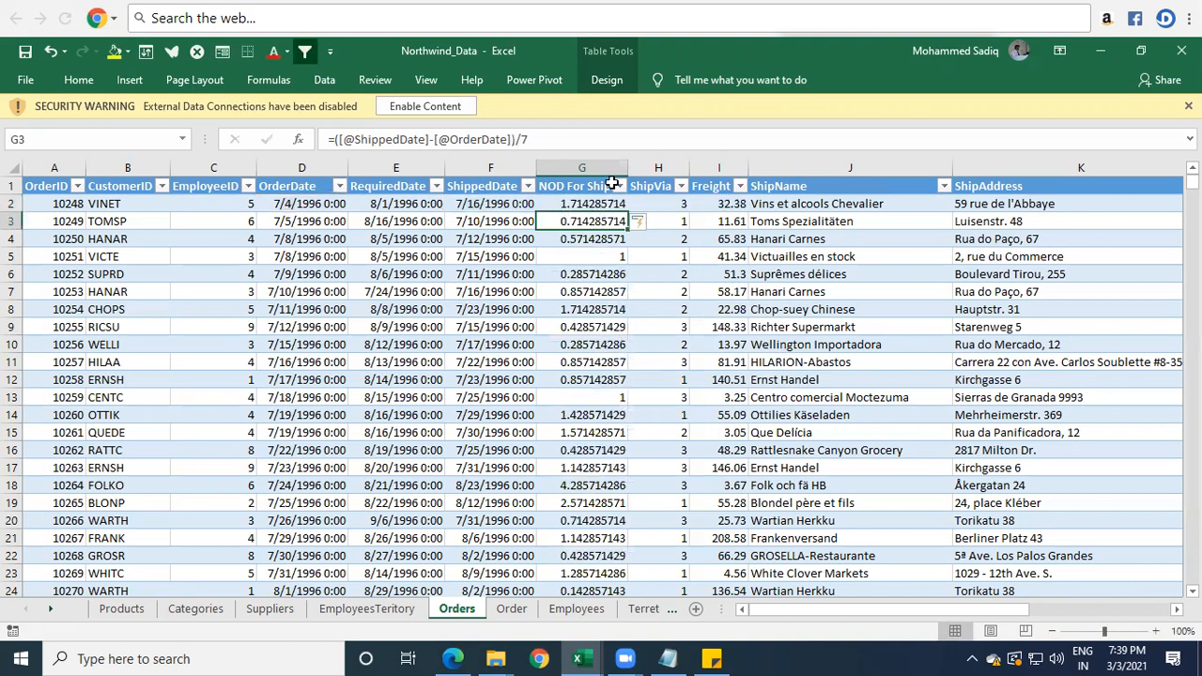
Undo the column-wide fill and the divide-by-7 formula edit in the NOD column.
{"action": "key", "text": "ctrl+z"}
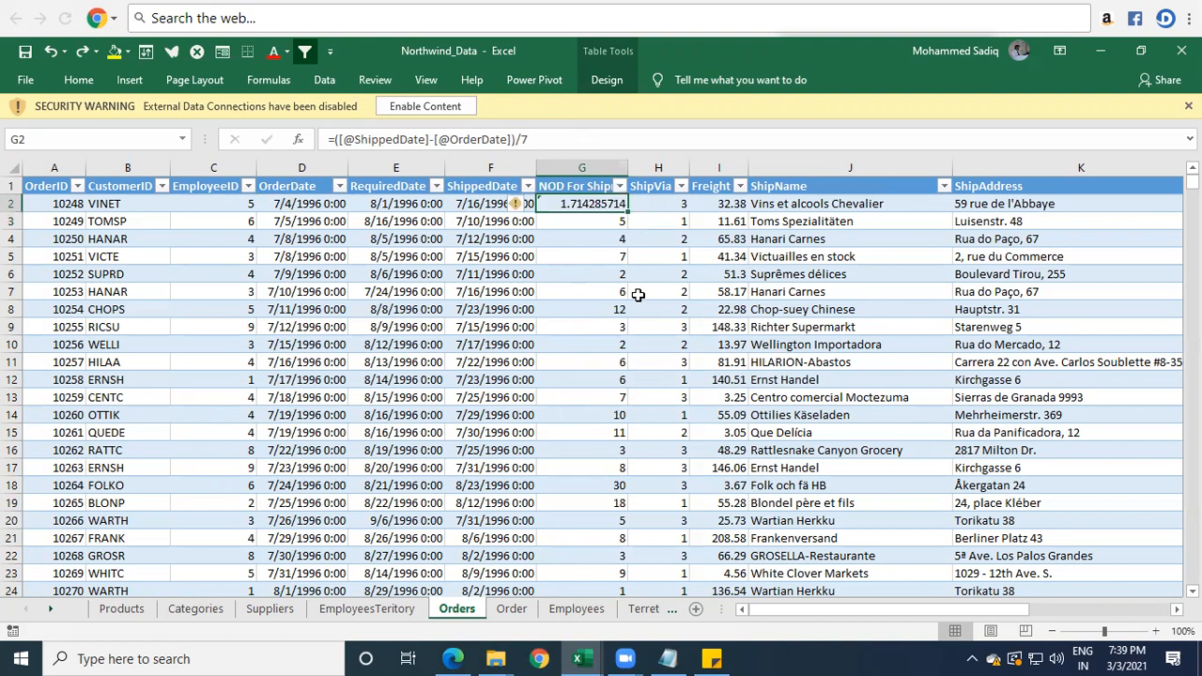
{"action": "key", "text": "ctrl+z"}
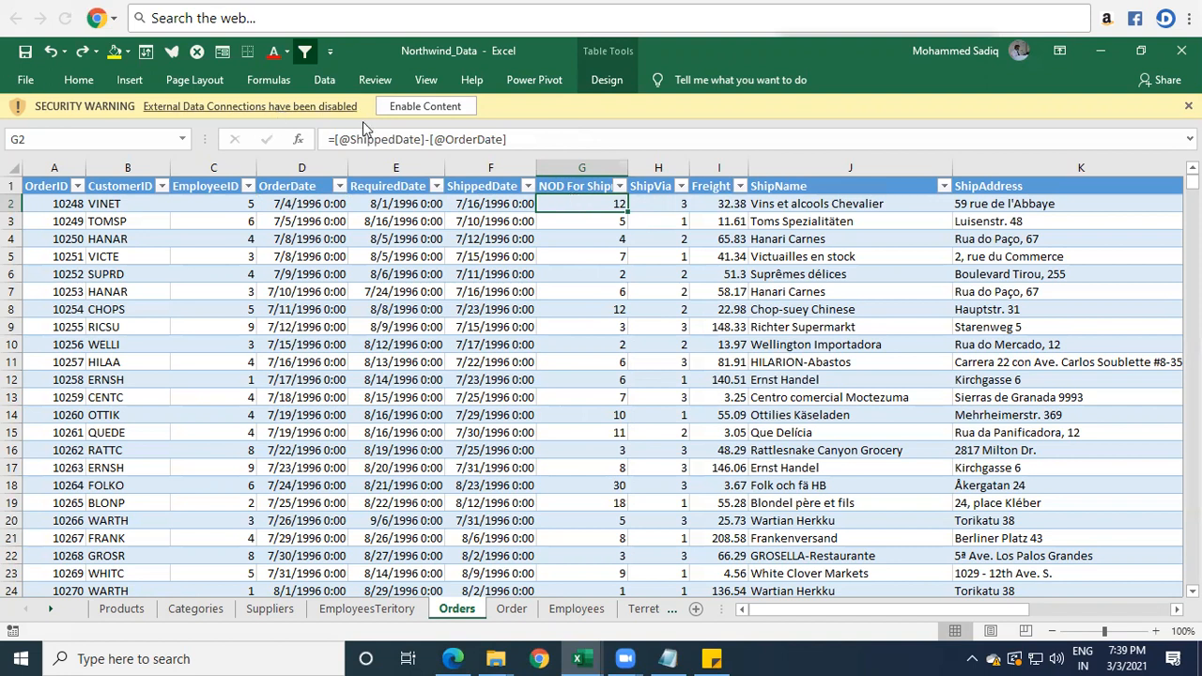
Insert a new table column directly before the ShipVia column.
{"action": "left_click", "coordinate": [651, 169]}
{"action": "right_click", "coordinate": [650, 169]}
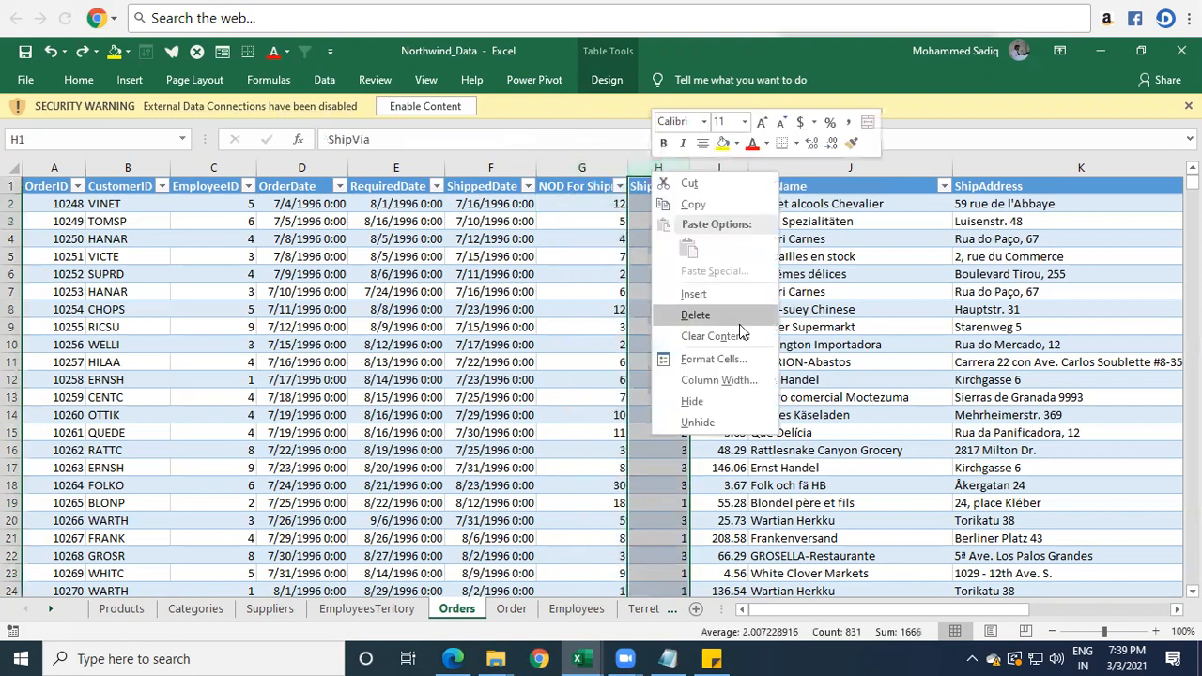
{"action": "left_click", "coordinate": [701, 297]}
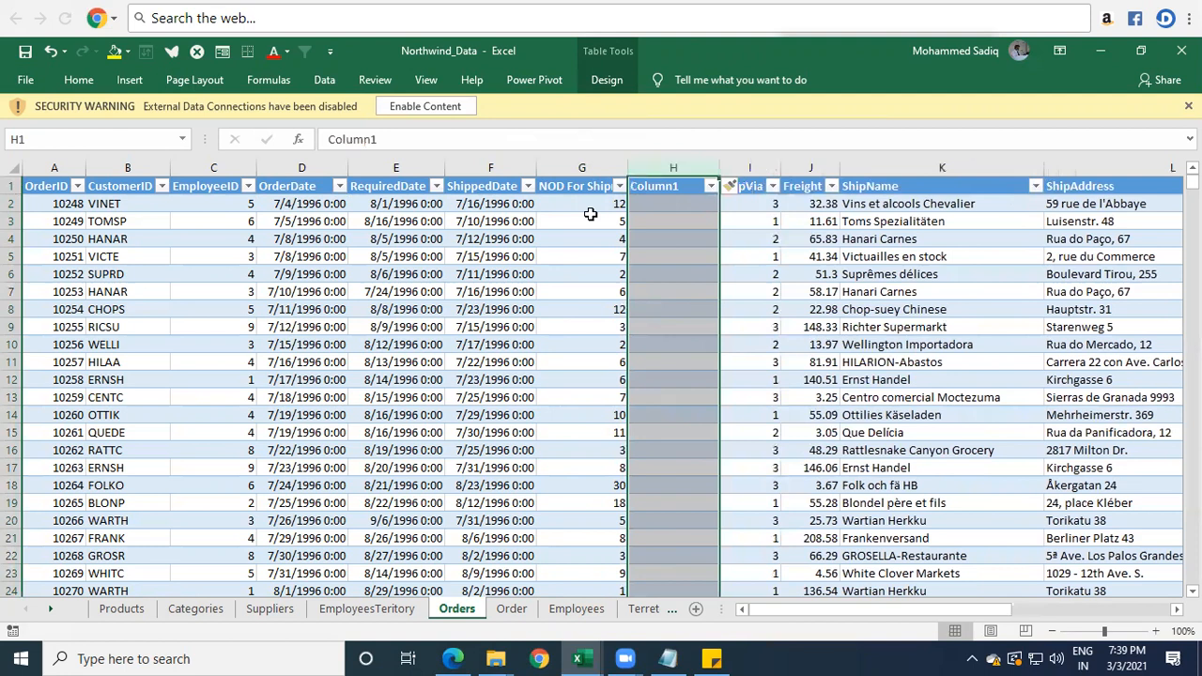
{"action": "left_click", "coordinate": [675, 205]}
{"action": "left_click", "coordinate": [297, 205]}
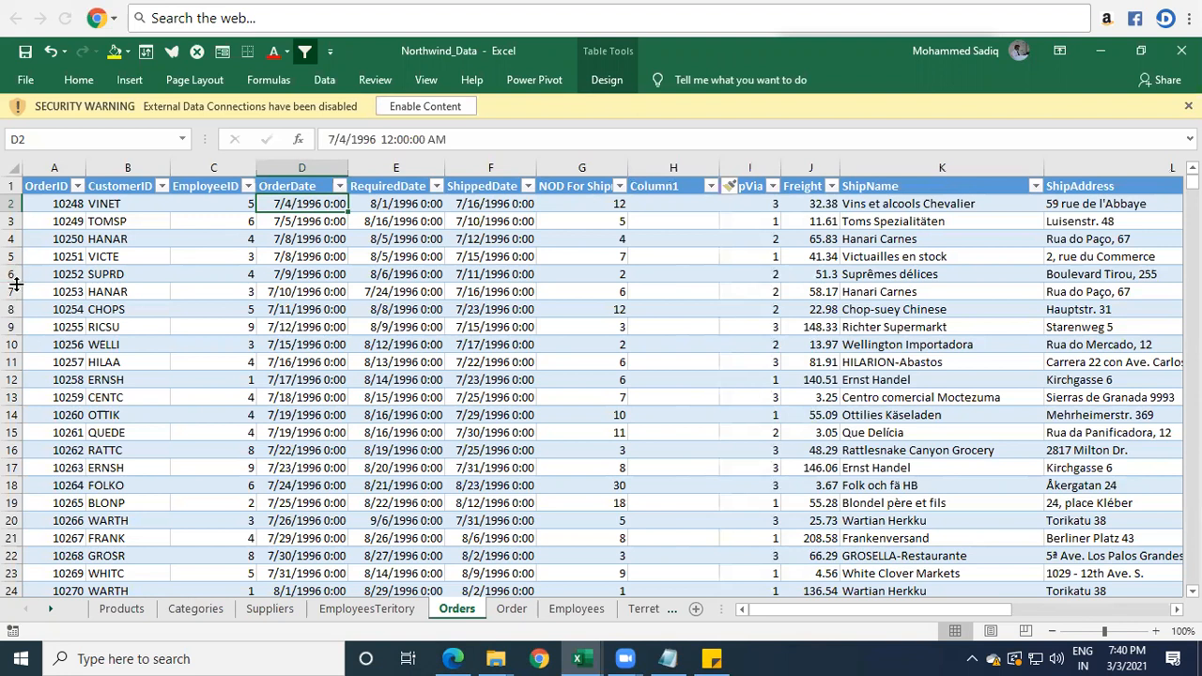
{"action": "left_click", "coordinate": [666, 212]}
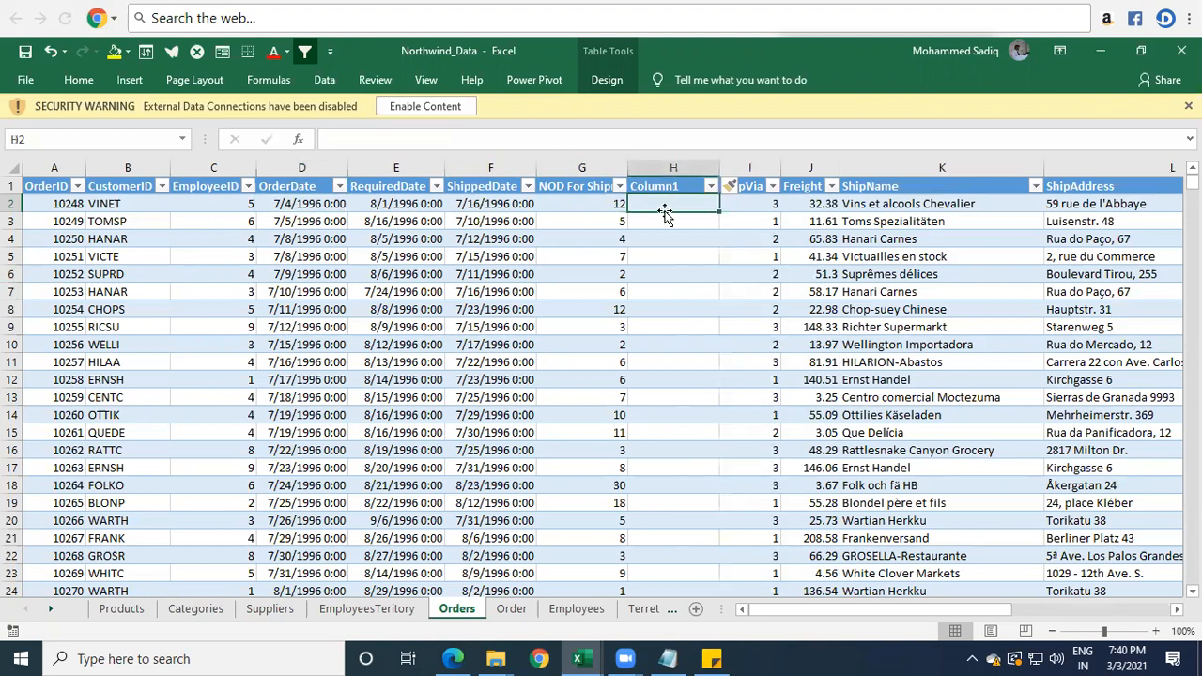
{"action": "type", "text": "="}
{"action": "key", "text": "Left"}
{"action": "key", "text": "Left"}
{"action": "key", "text": "Left"}
{"action": "key", "text": "Left"}
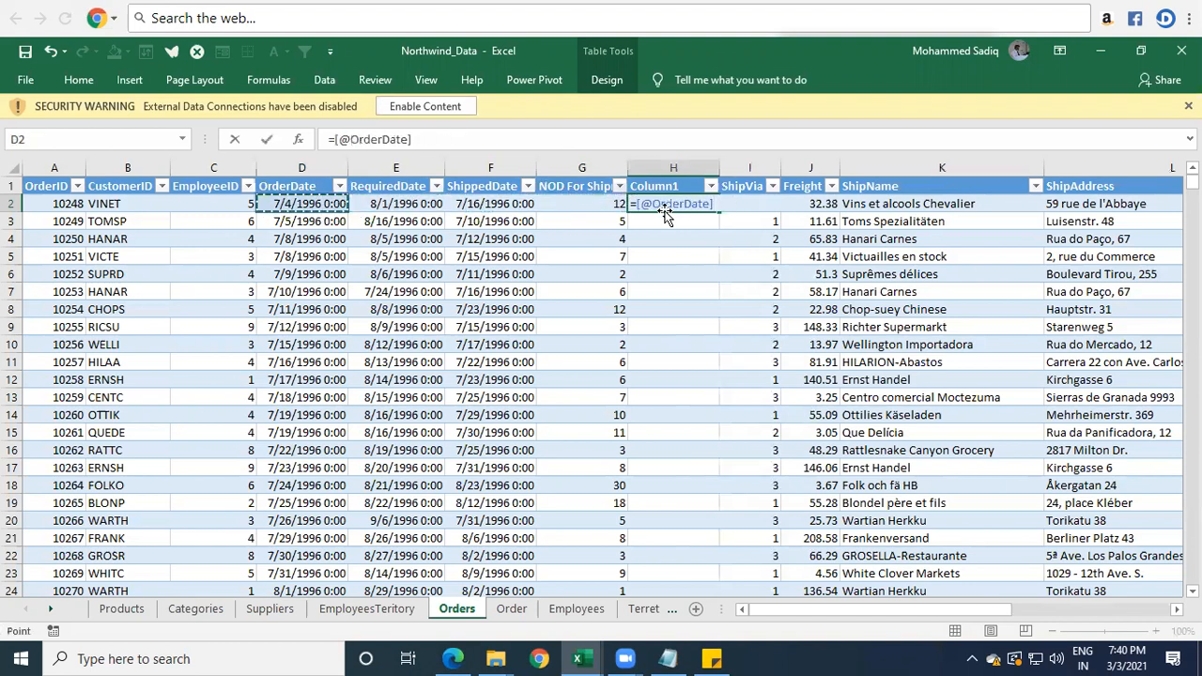
{"action": "type", "text": "+4"}
{"action": "key", "text": "ctrl+Return"}
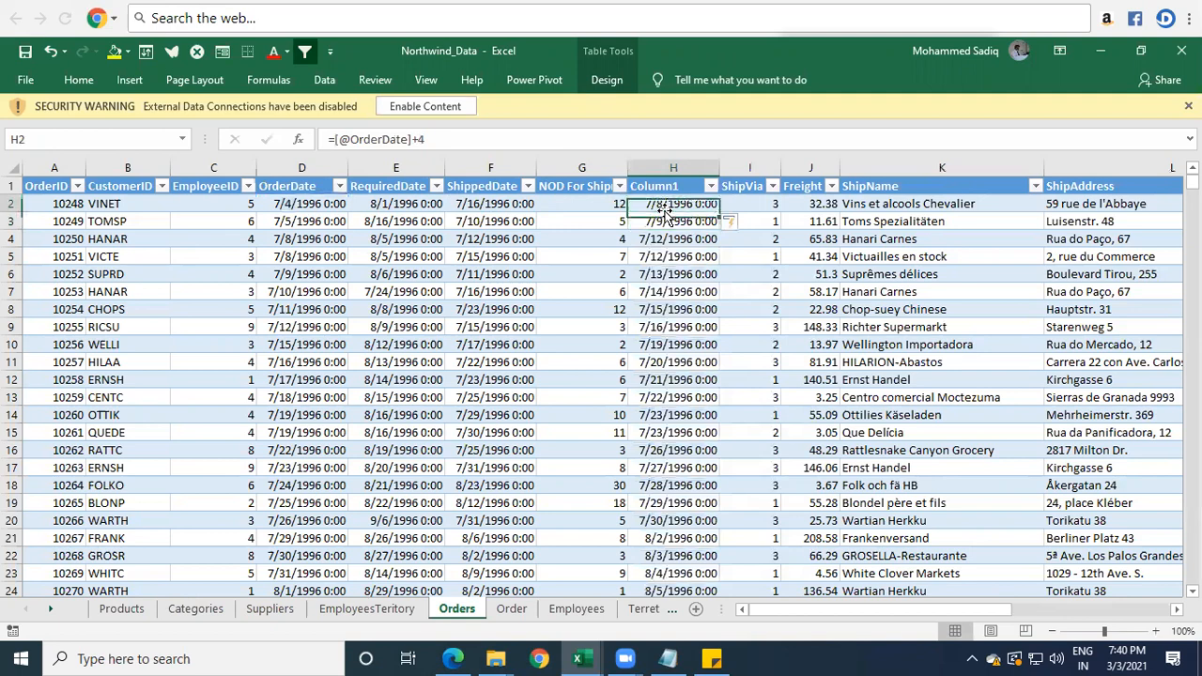
Compare the first few OrderDate values with the calculated dates in column H.
{"action": "left_click", "coordinate": [301, 204]}
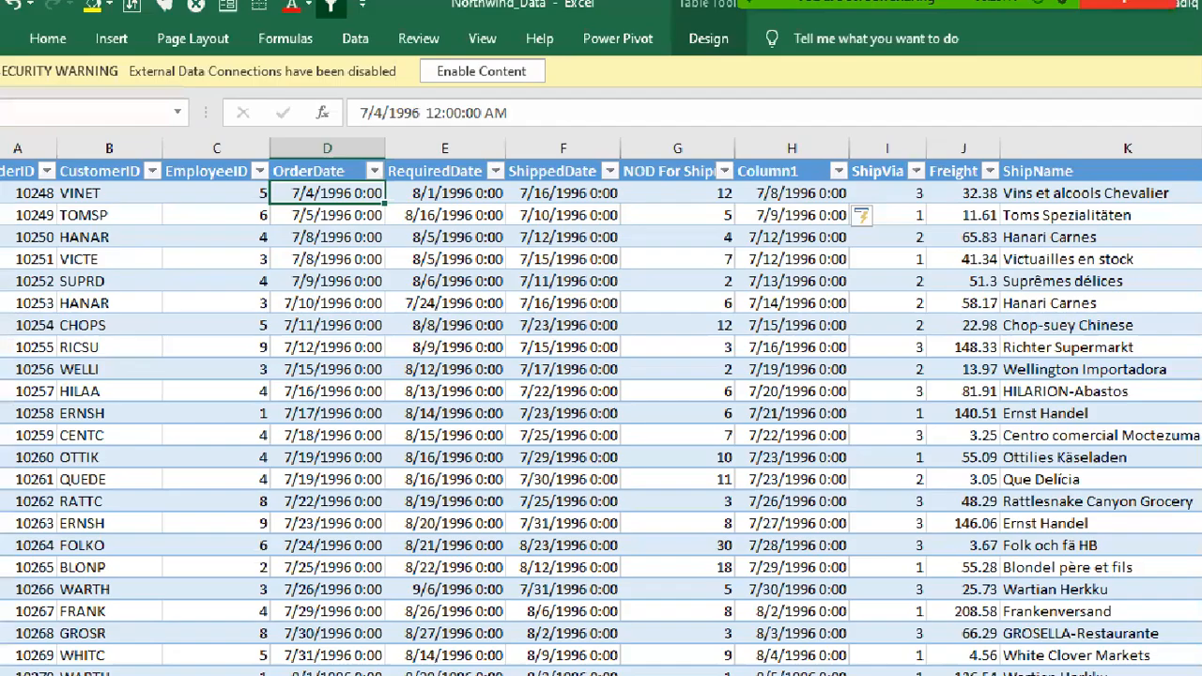
{"action": "left_click", "coordinate": [203, 245]}
{"action": "left_click_drag", "start_coordinate": [745, 183], "coordinate": [821, 201]}
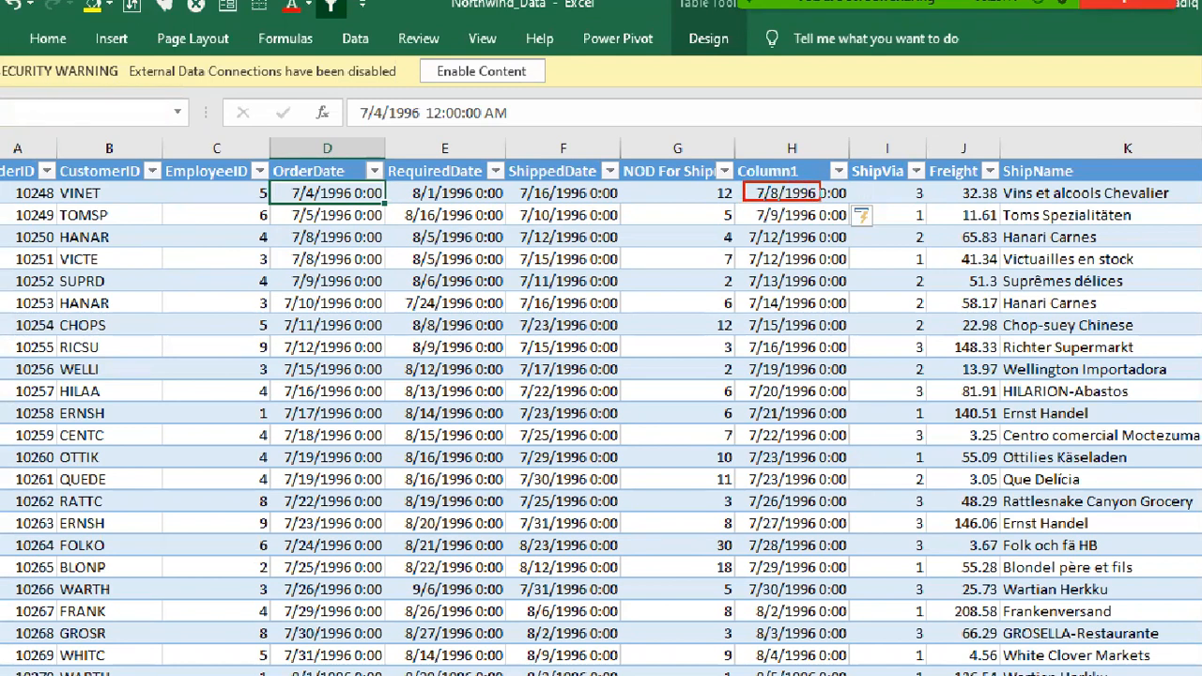
{"action": "left_click_drag", "start_coordinate": [279, 203], "coordinate": [380, 225]}
{"action": "left_click_drag", "start_coordinate": [748, 204], "coordinate": [813, 225]}
{"action": "left_click_drag", "start_coordinate": [281, 226], "coordinate": [385, 245]}
{"action": "left_click_drag", "start_coordinate": [740, 226], "coordinate": [817, 248]}
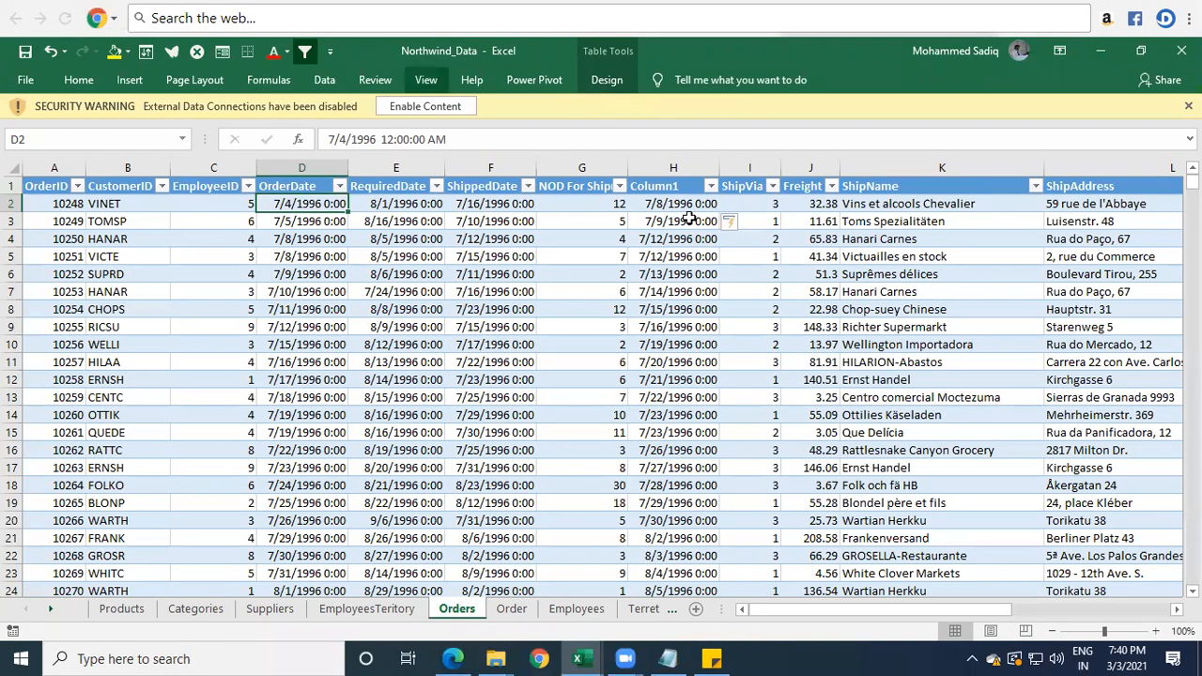
Rename the column H header to "Tentitave Ship Date" and fit the column width to it.
{"action": "left_click", "coordinate": [683, 186]}
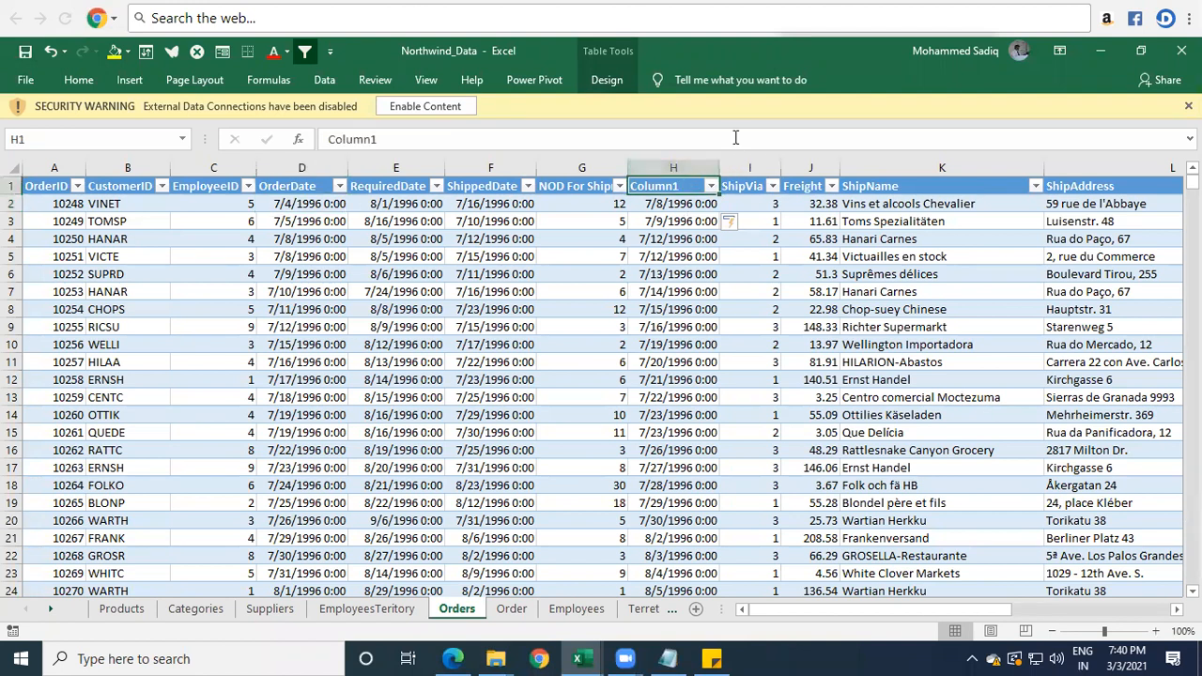
{"action": "type", "text": "Te"}
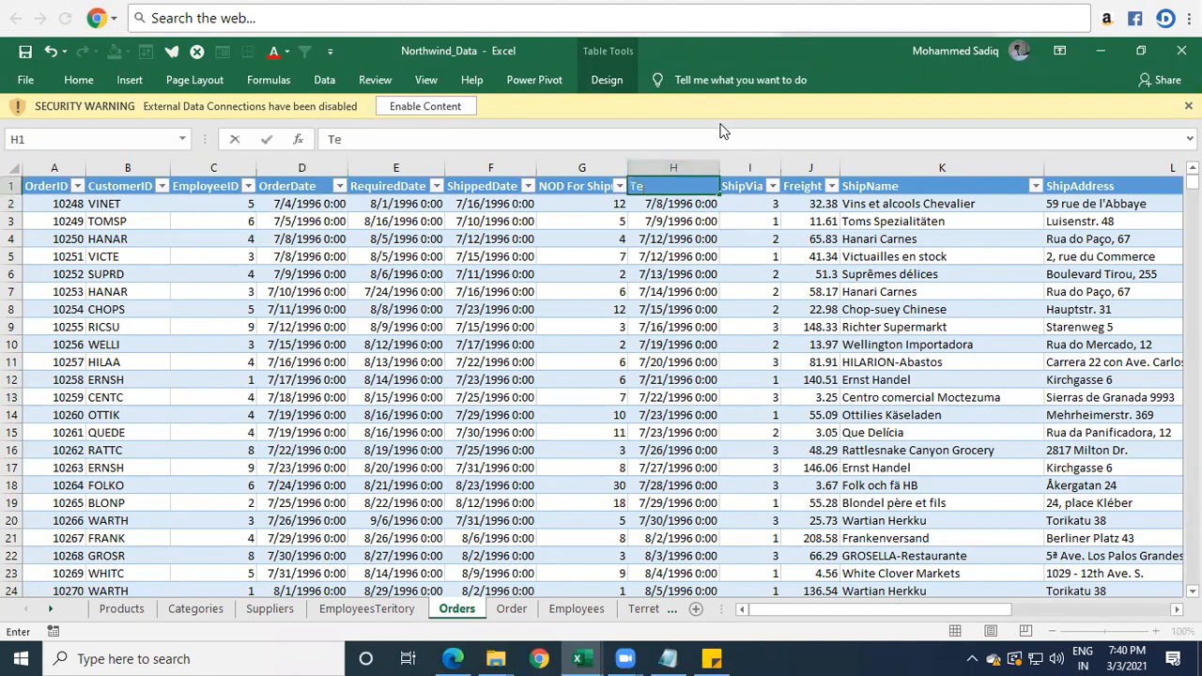
{"action": "type", "text": "ntitave Ship Date"}
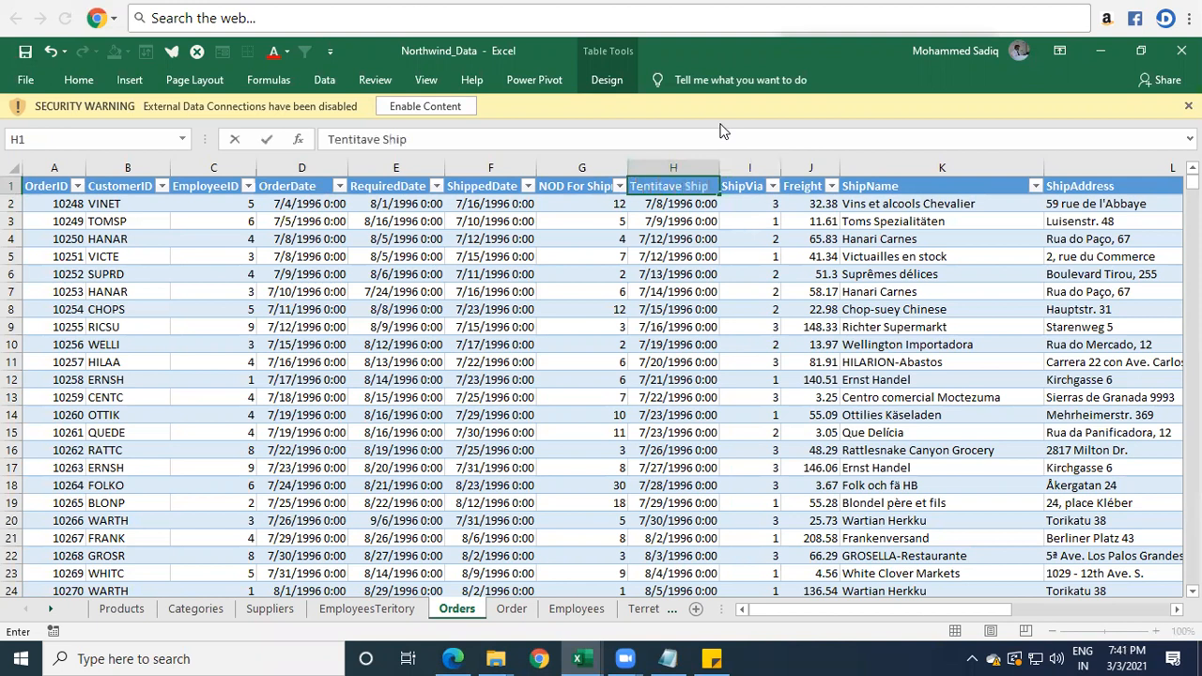
{"action": "key", "text": "Return"}
{"action": "key", "text": "Up"}
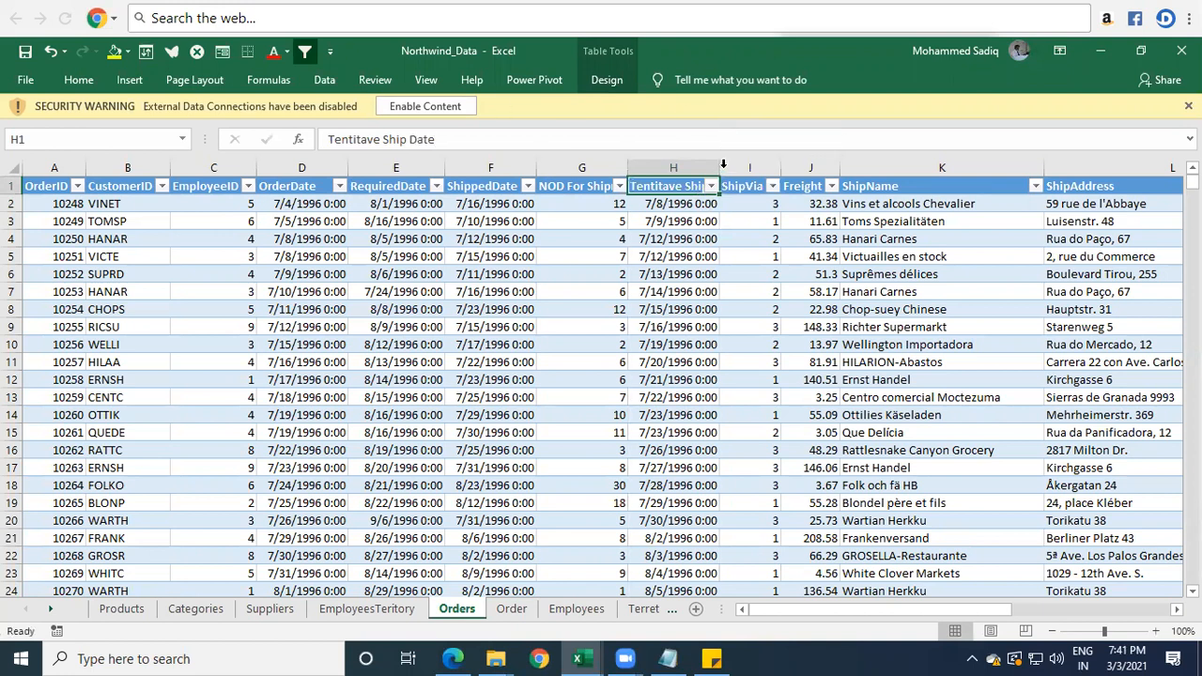
{"action": "double_click", "coordinate": [723, 168]}
{"action": "left_click", "coordinate": [297, 206]}
{"action": "left_click_drag", "start_coordinate": [284, 238], "coordinate": [691, 423]}
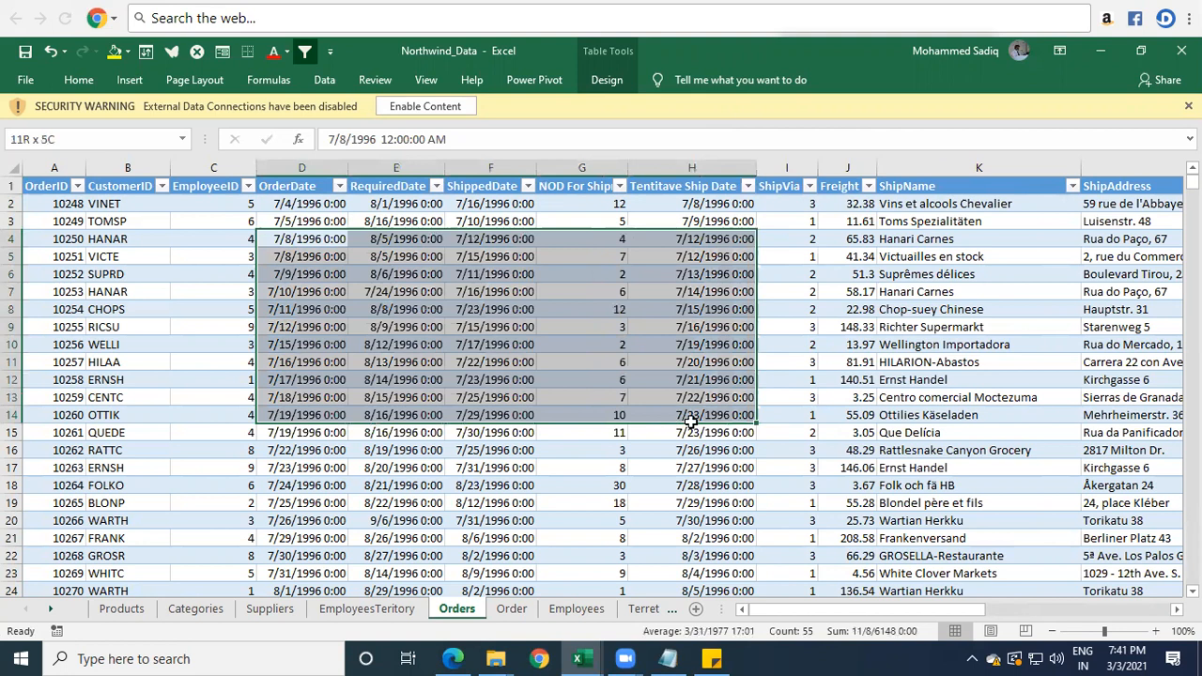
{"action": "left_click", "coordinate": [741, 288]}
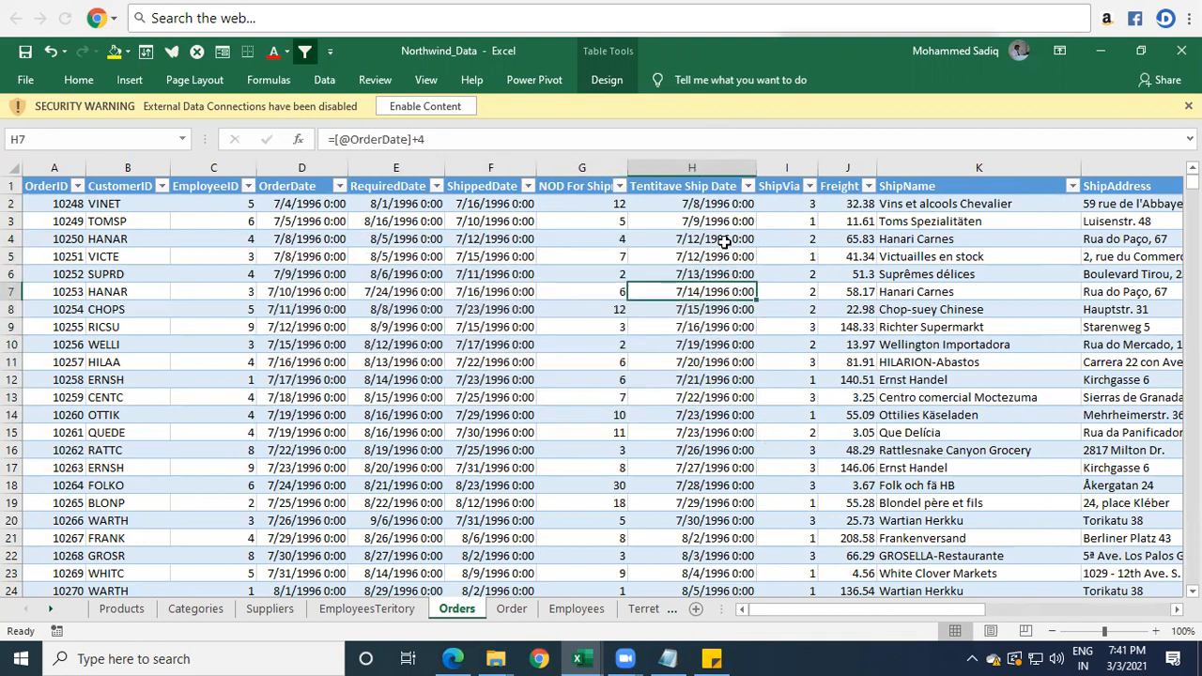
{"action": "left_click_drag", "start_coordinate": [725, 241], "coordinate": [713, 365]}
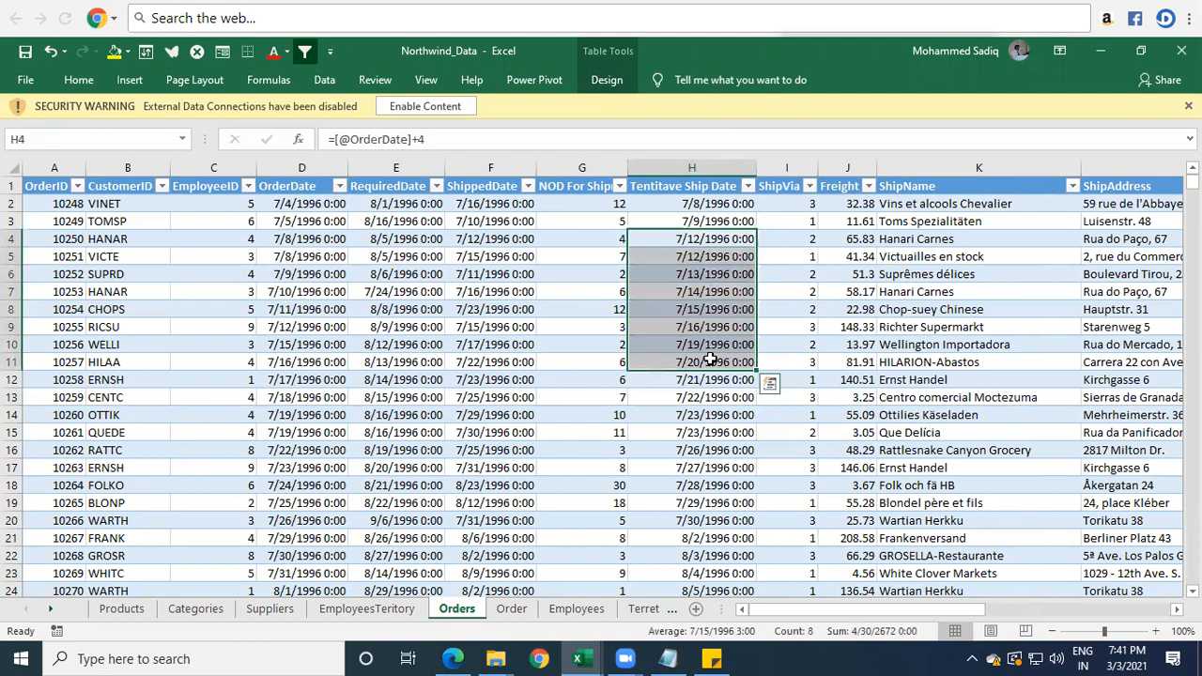
{"action": "left_click", "coordinate": [639, 310]}
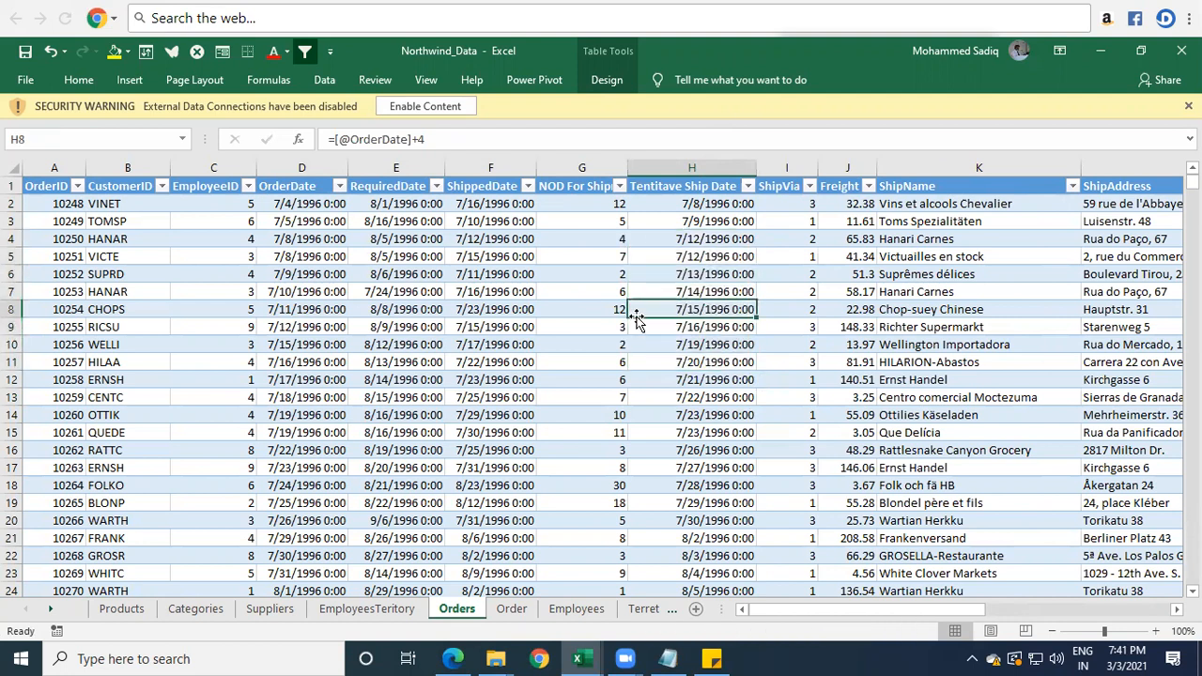
{"action": "double_click", "coordinate": [708, 204]}
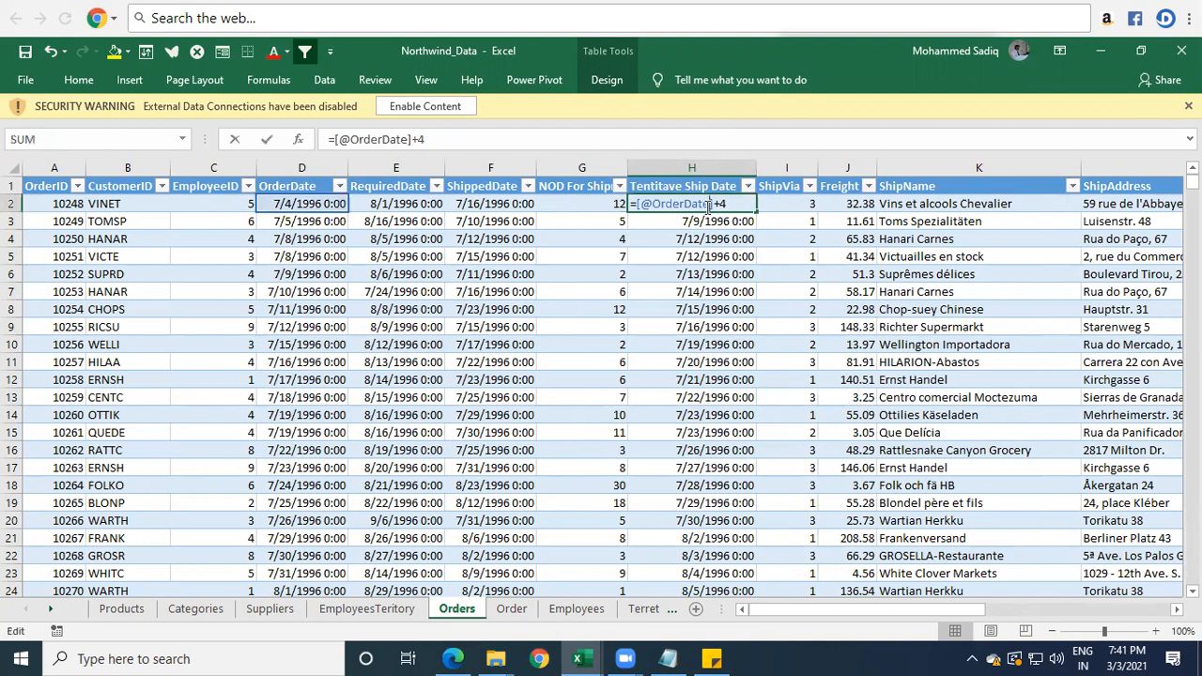
{"action": "left_click", "coordinate": [741, 203]}
{"action": "key", "text": "BackSpace"}
{"action": "type", "text": "10"}
{"action": "key", "text": "Return"}
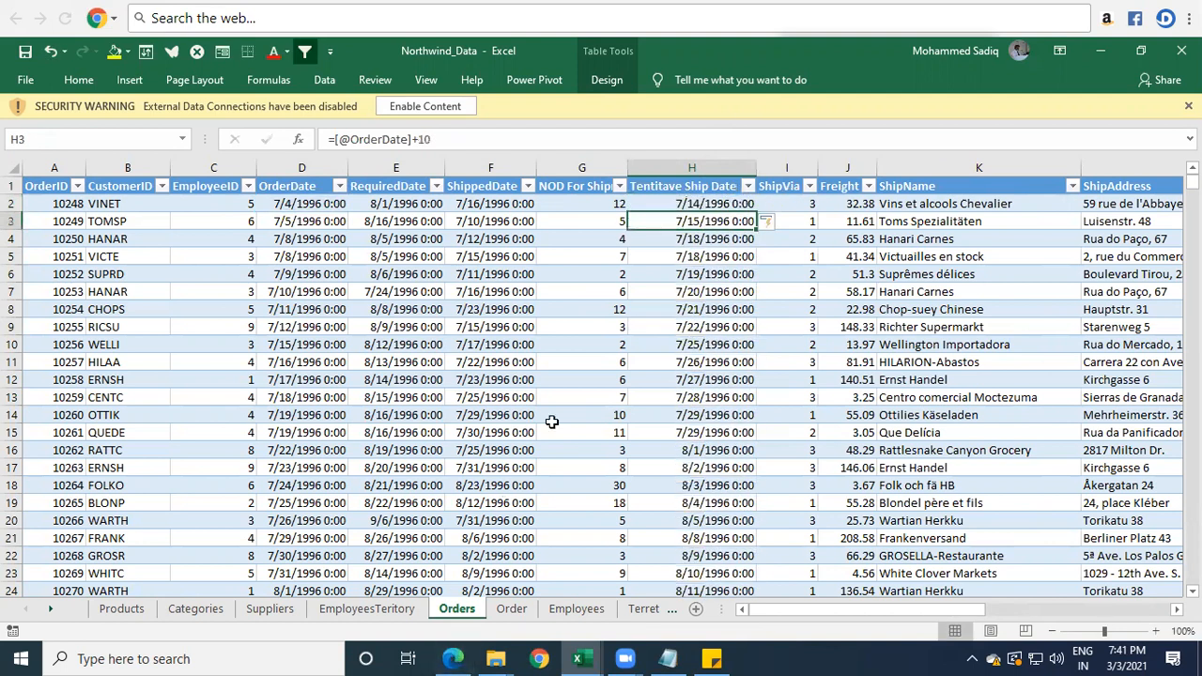
Hide the RequiredDate, ShippedDate and NOD columns (E to G).
{"action": "left_click", "coordinate": [517, 260]}
{"action": "left_click_drag", "start_coordinate": [517, 260], "coordinate": [680, 272]}
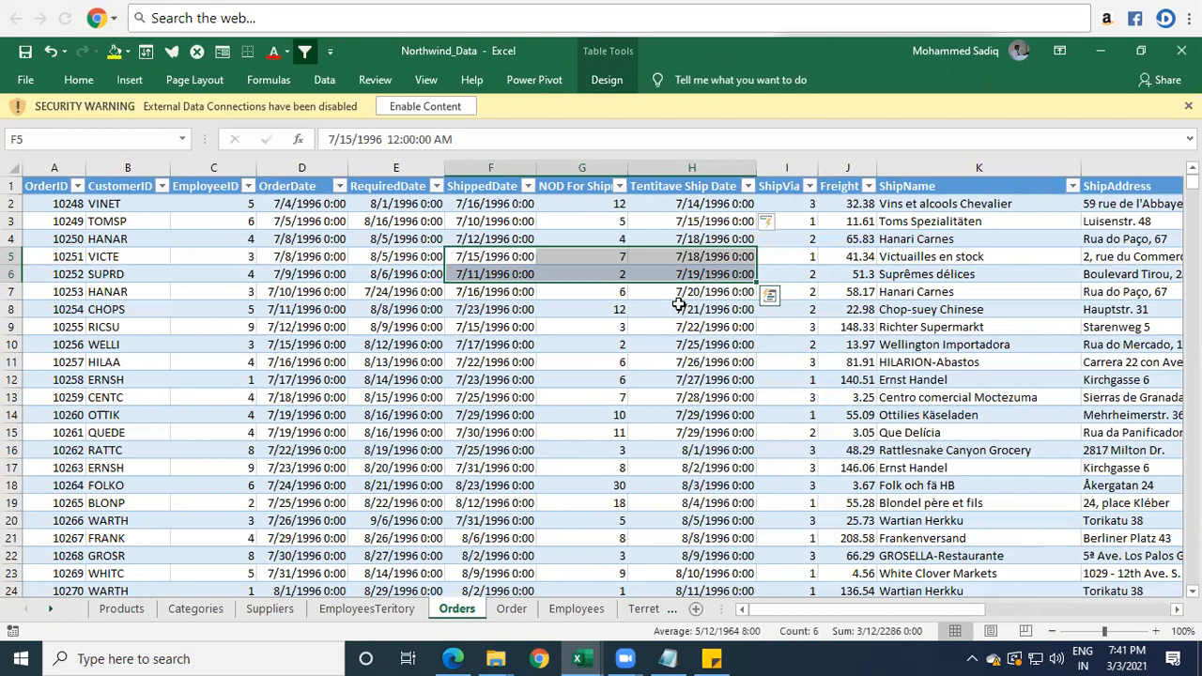
{"action": "left_click", "coordinate": [786, 205]}
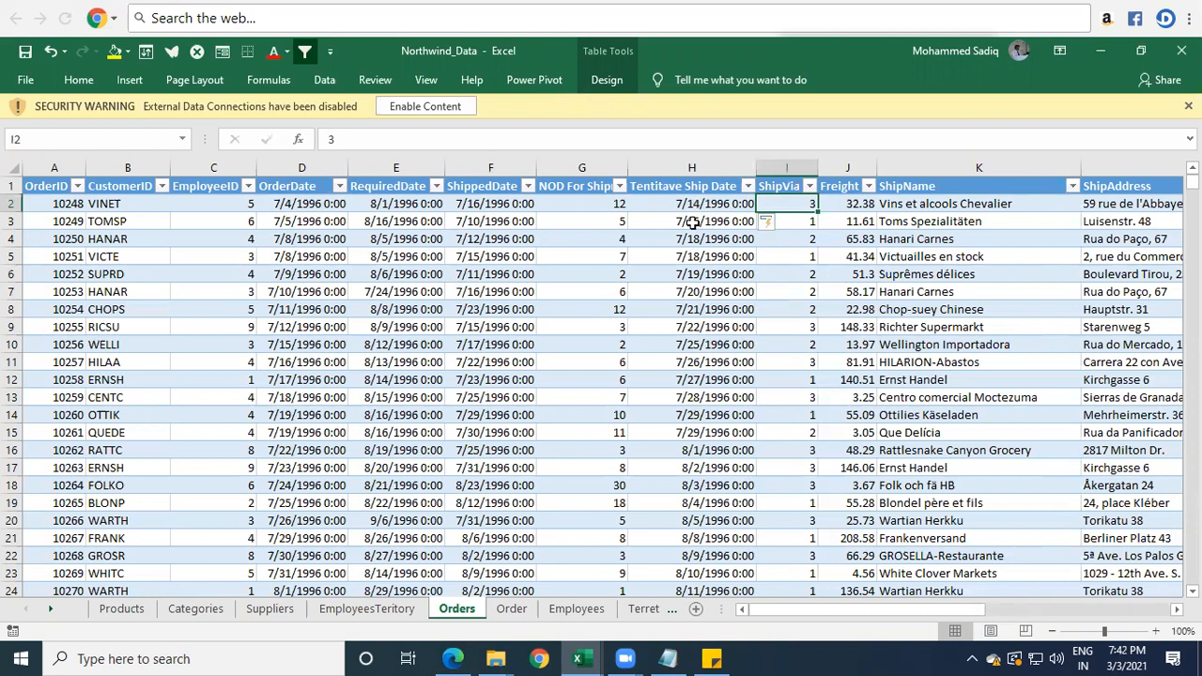
{"action": "left_click", "coordinate": [310, 204]}
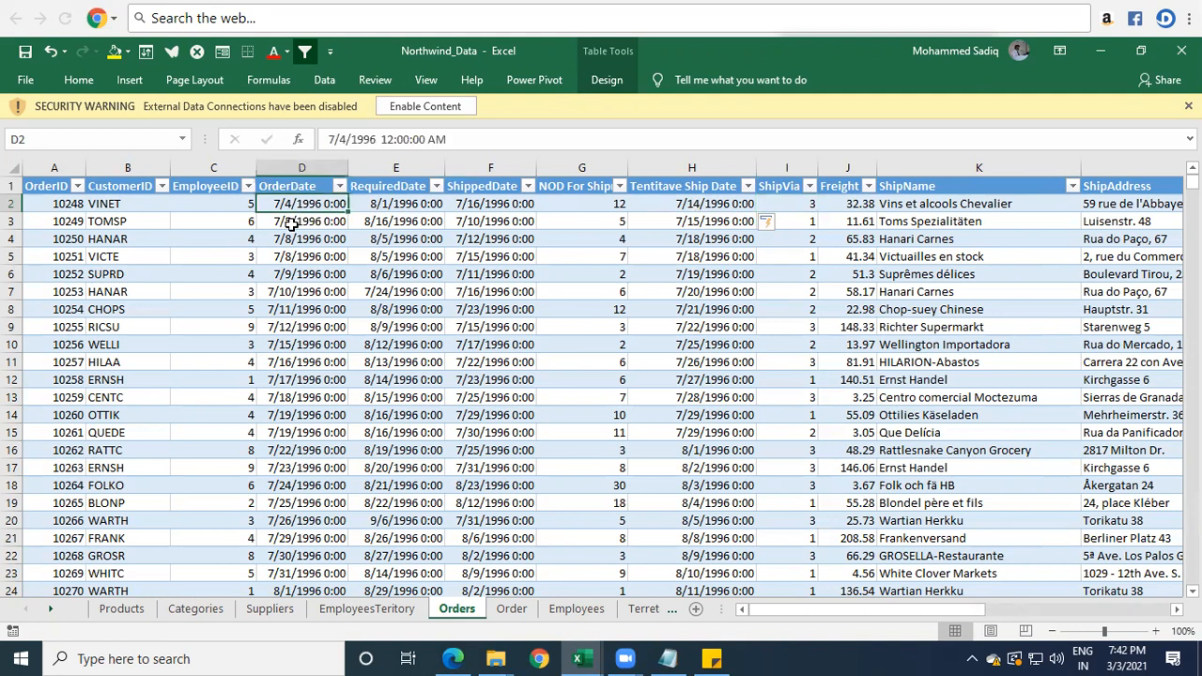
{"action": "left_click_drag", "start_coordinate": [402, 168], "coordinate": [594, 163]}
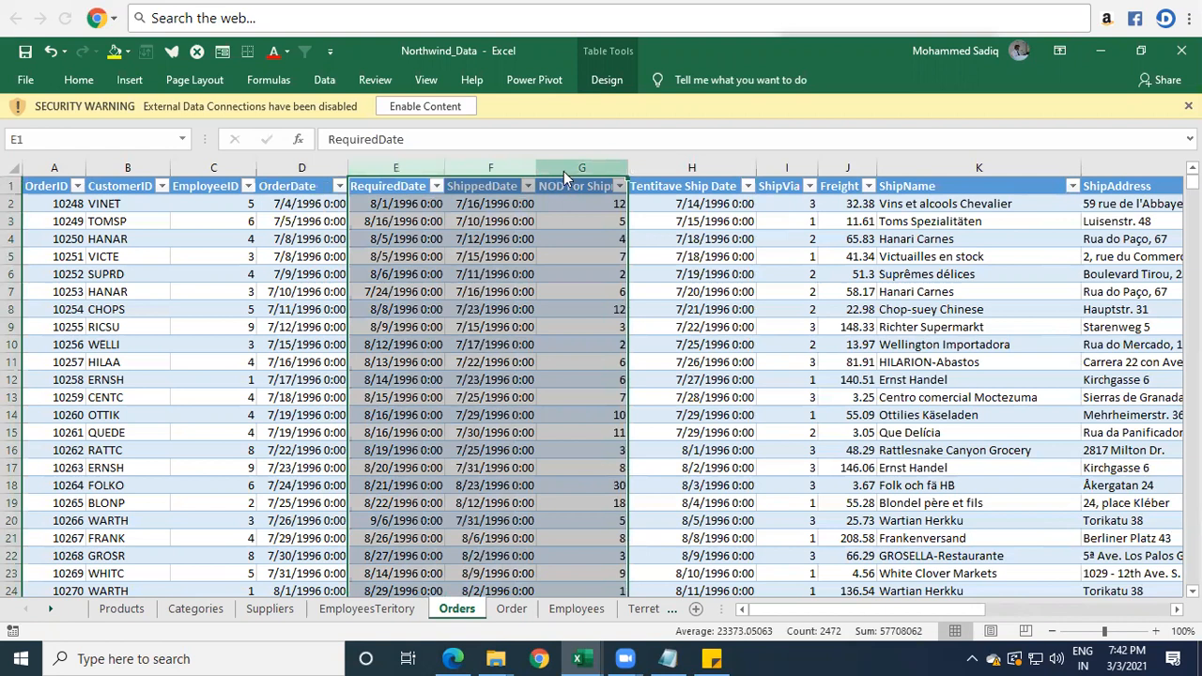
{"action": "right_click", "coordinate": [566, 175]}
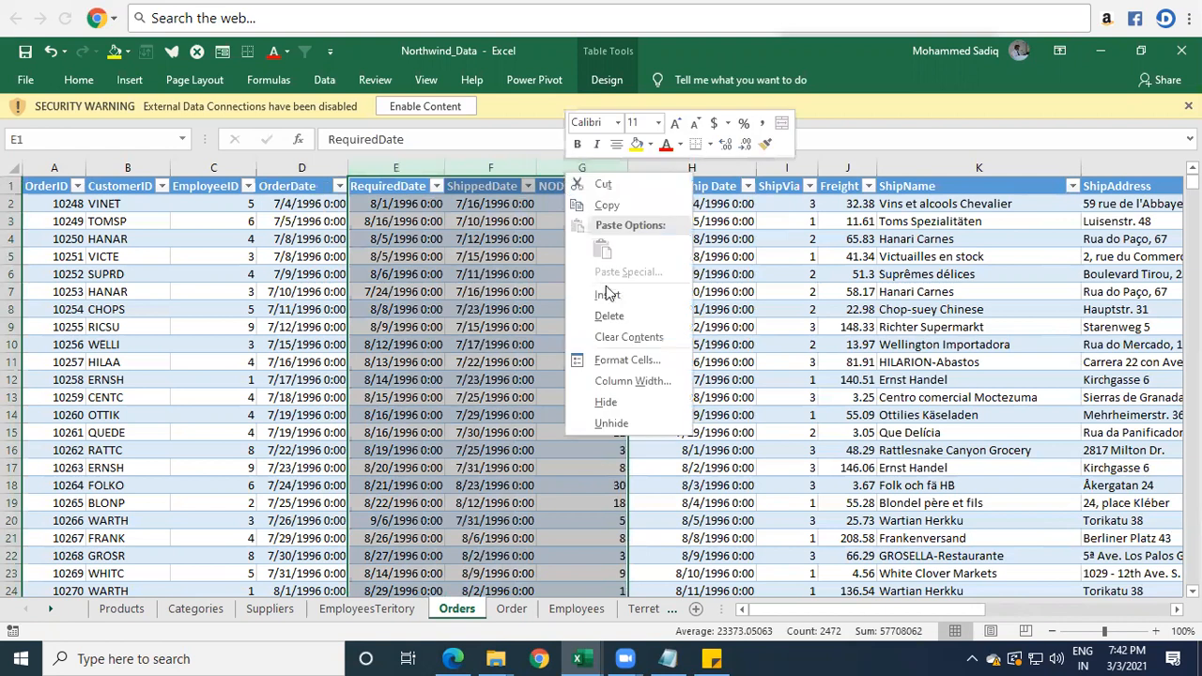
{"action": "left_click", "coordinate": [636, 403]}
Compare OrderDate with Tentitave Ship Date row by row in rows 2 to 4.
{"action": "left_click", "coordinate": [310, 204]}
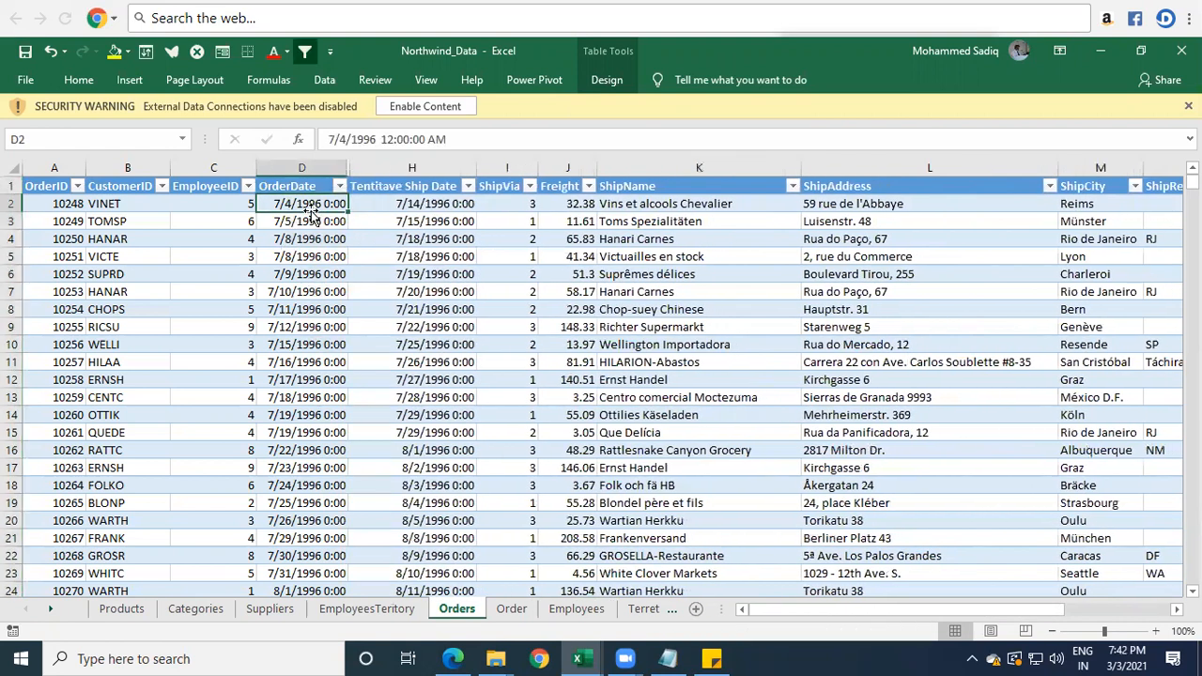
{"action": "left_click", "coordinate": [424, 209]}
{"action": "left_click", "coordinate": [302, 223]}
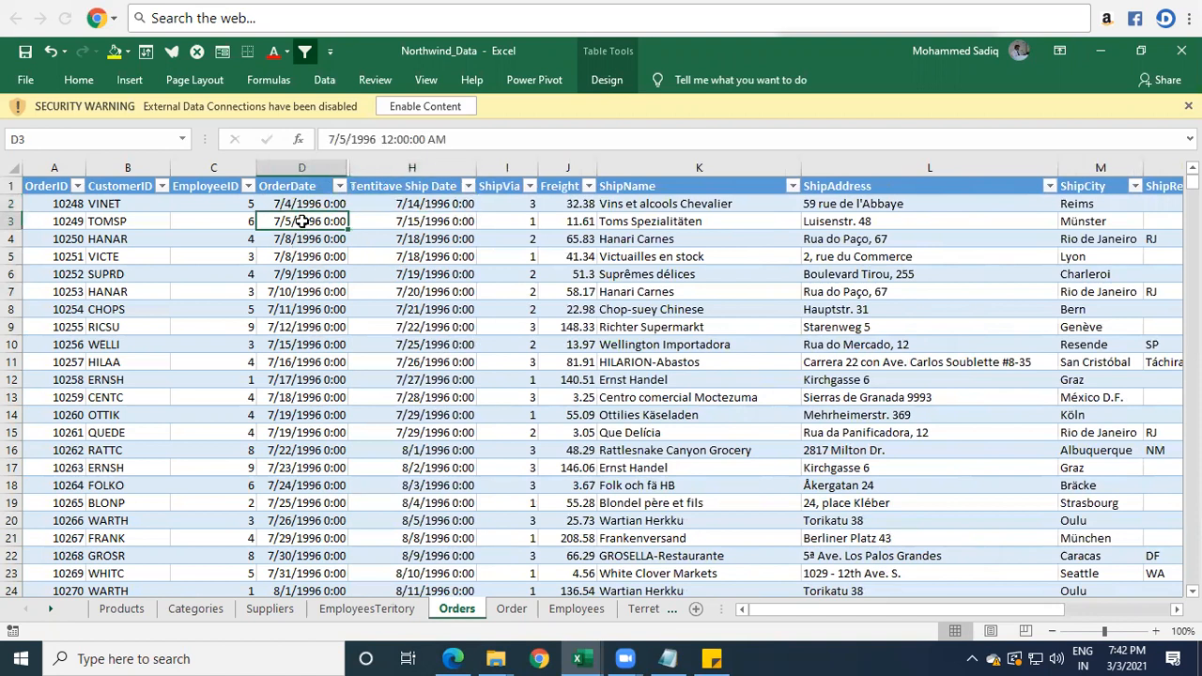
{"action": "left_click", "coordinate": [423, 221]}
{"action": "left_click", "coordinate": [324, 240]}
{"action": "left_click", "coordinate": [423, 237]}
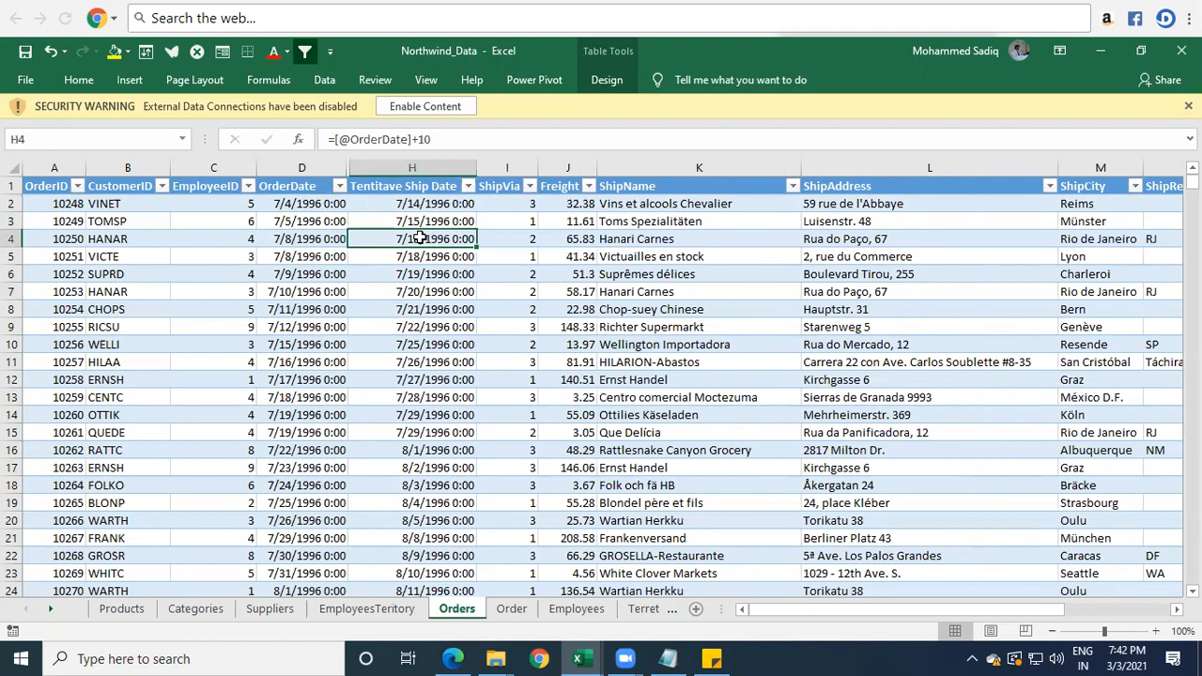
{"action": "key", "text": "Up"}
{"action": "key", "text": "Up"}
{"action": "key", "text": "F2"}
{"action": "key", "text": "BackSpace"}
{"action": "type", "text": "4"}
{"action": "key", "text": "ctrl+Return"}
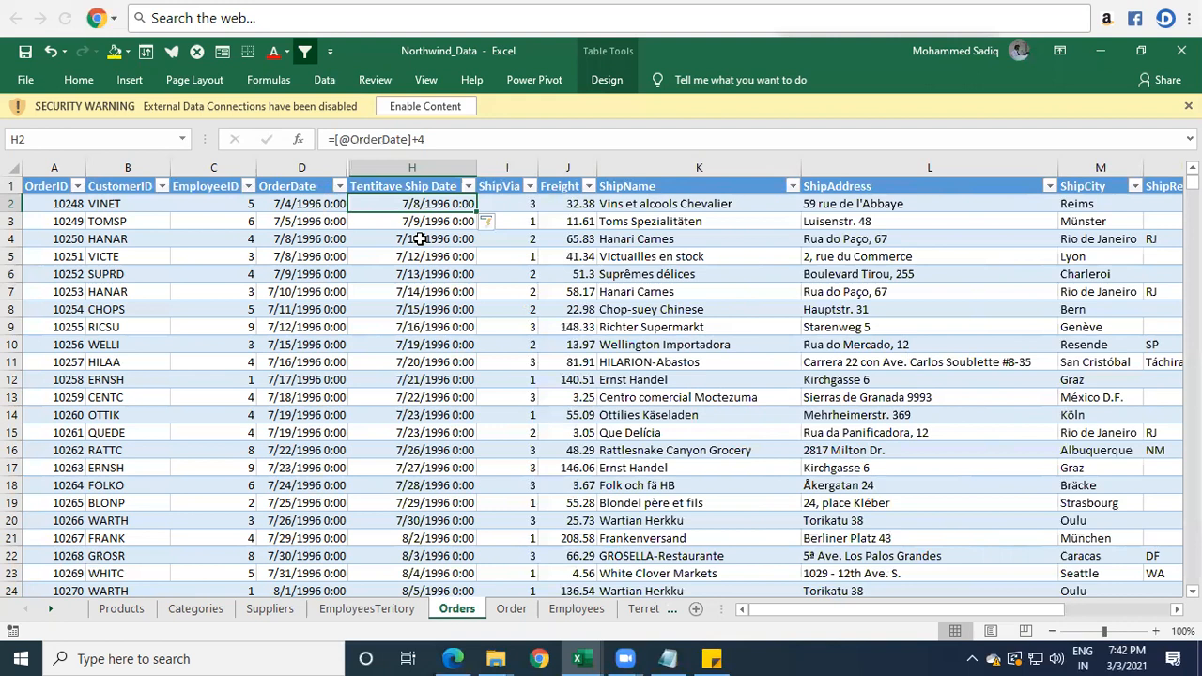
{"action": "key", "text": "F2"}
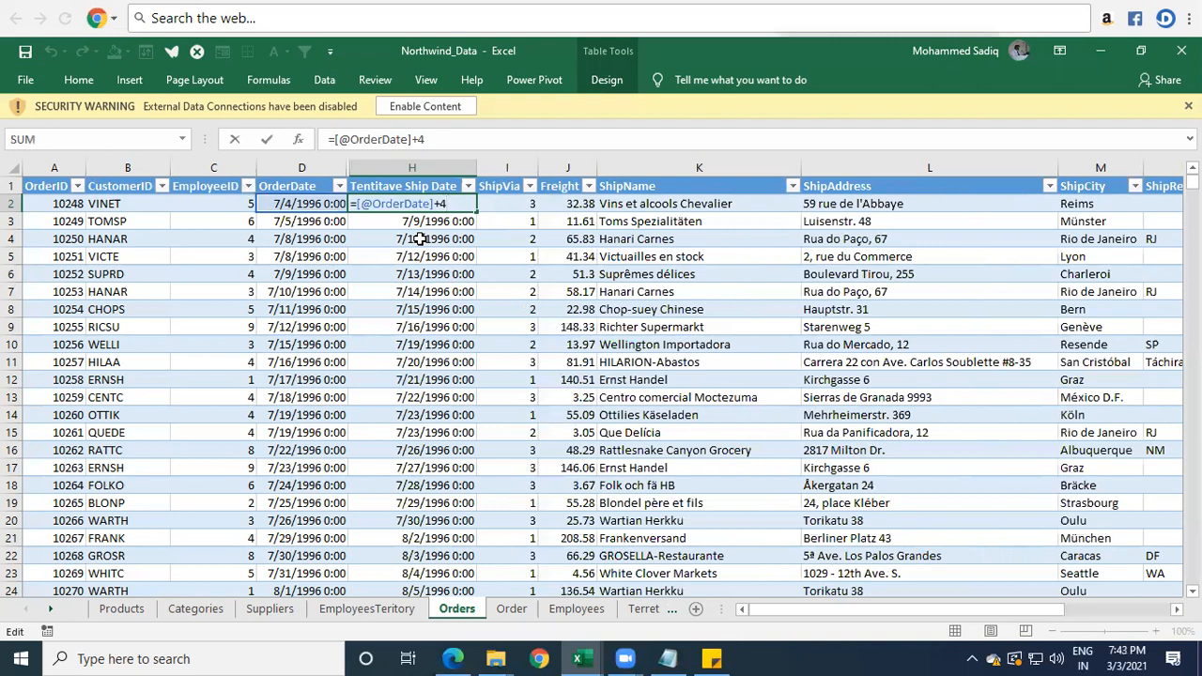
{"action": "key", "text": "ctrl+Return"}
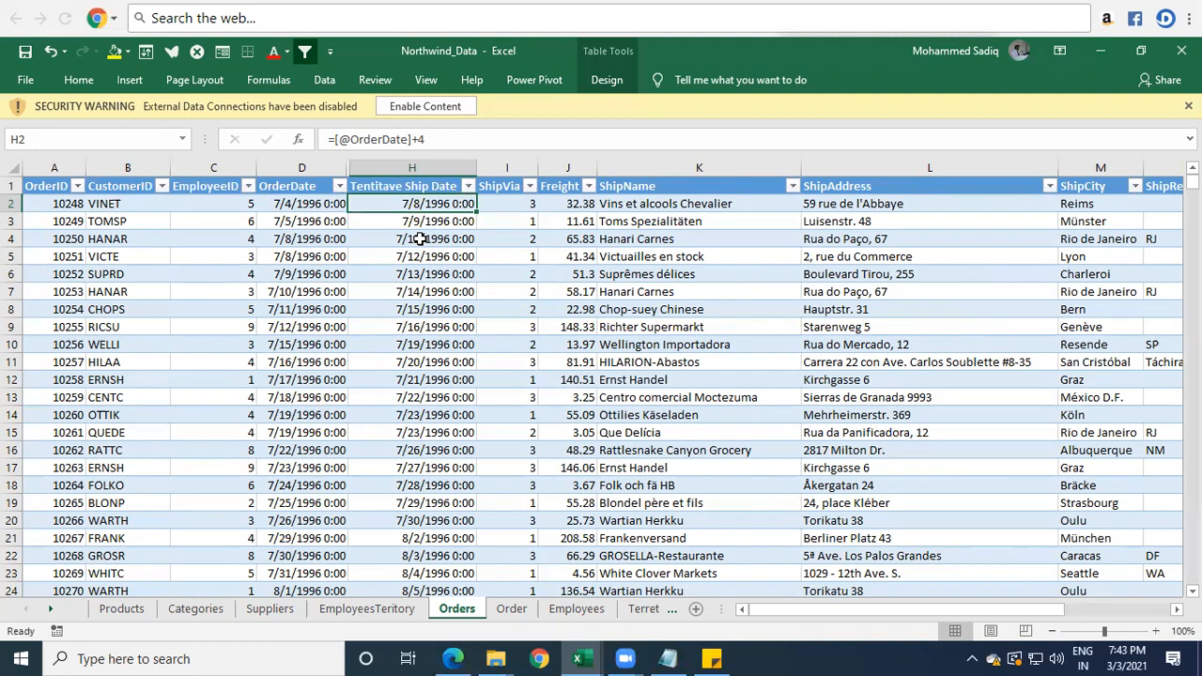
Insert a blank table column before ShipVia and select its first data cell, I2.
{"action": "right_click", "coordinate": [514, 167]}
{"action": "left_click", "coordinate": [563, 286]}
{"action": "left_click", "coordinate": [513, 204]}
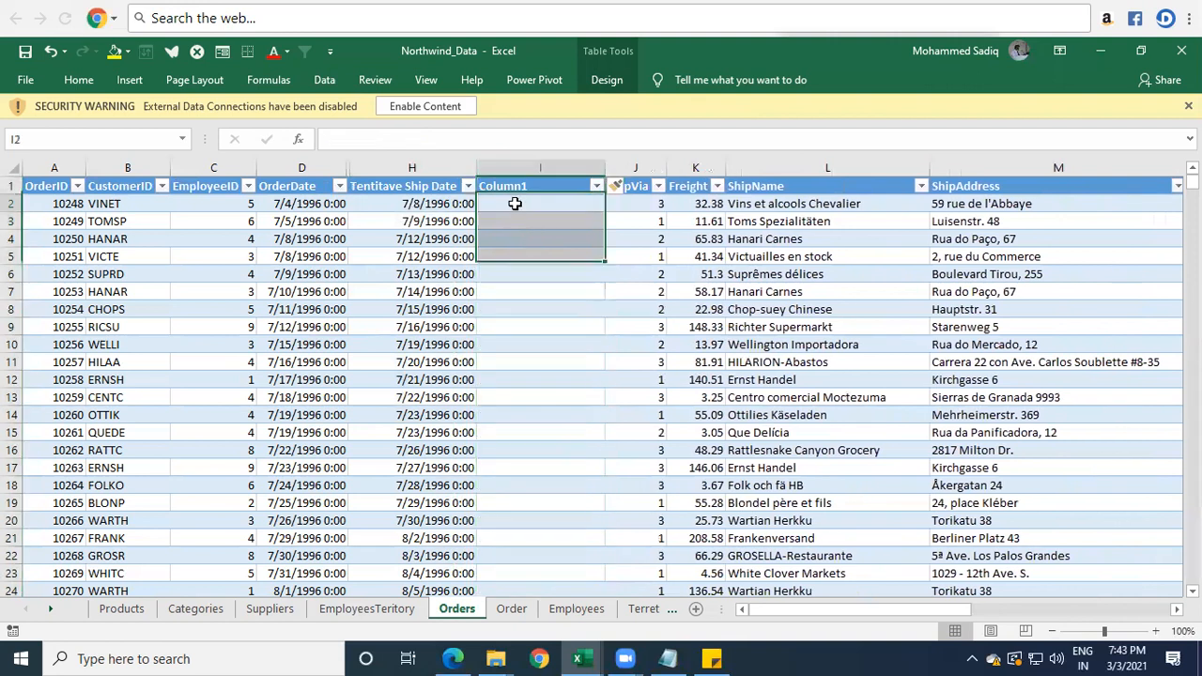
{"action": "type", "text": "="}
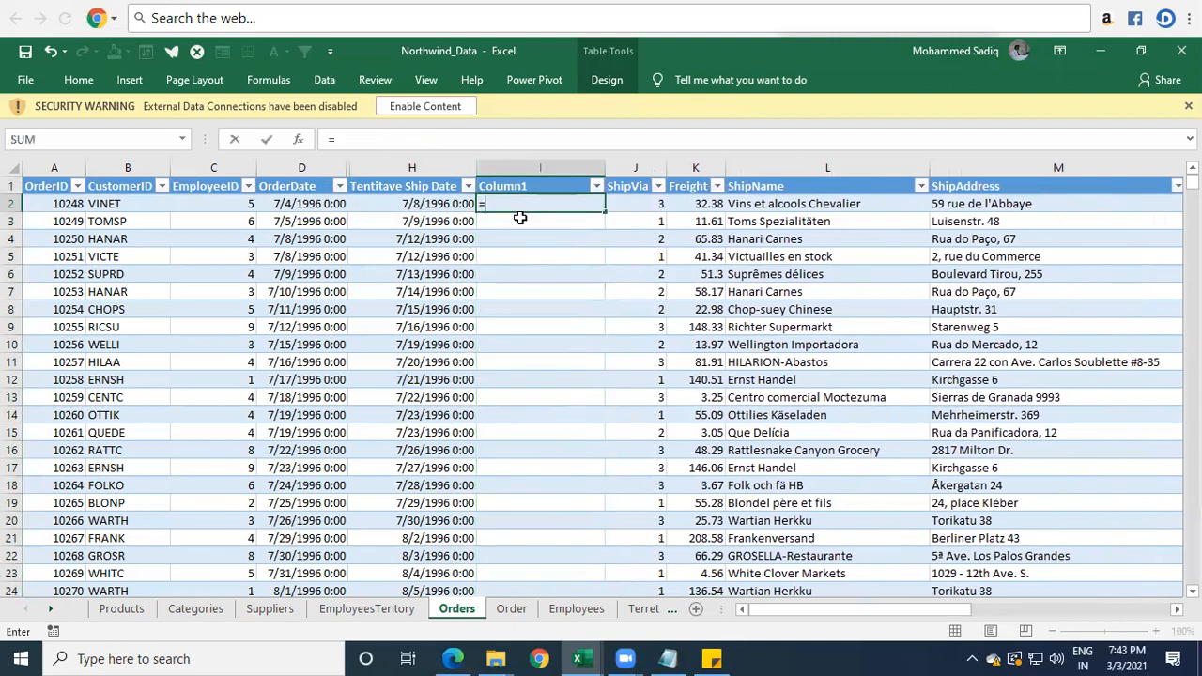
{"action": "type", "text": "n"}
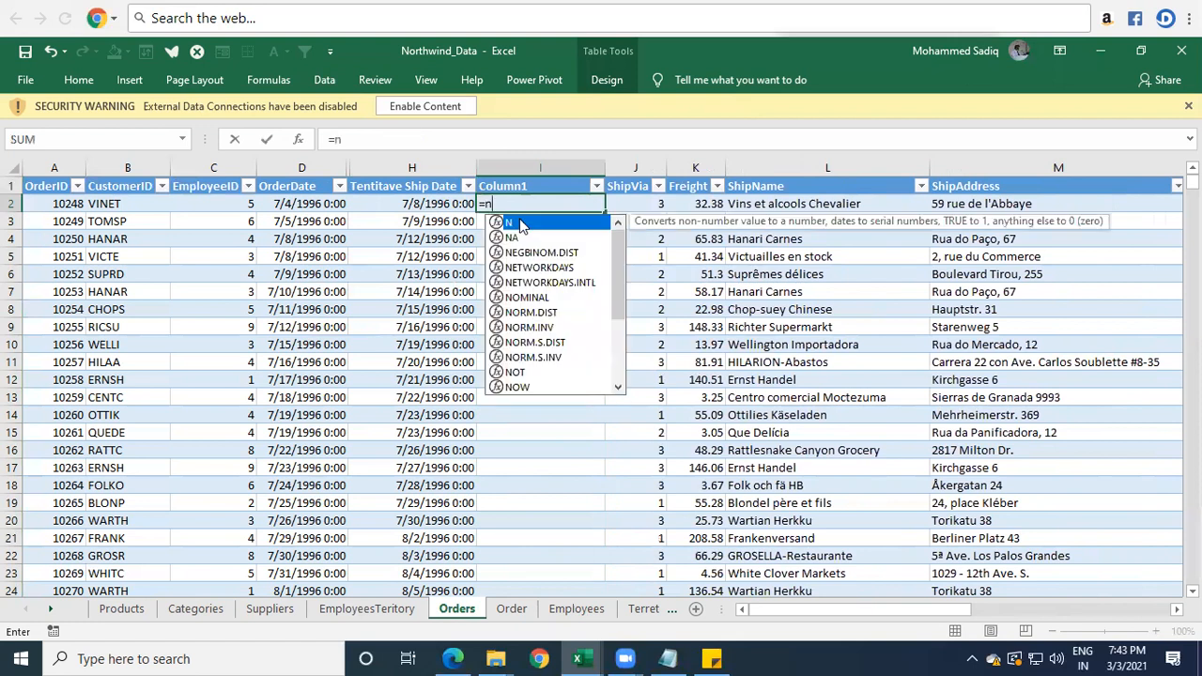
{"action": "type", "text": "e"}
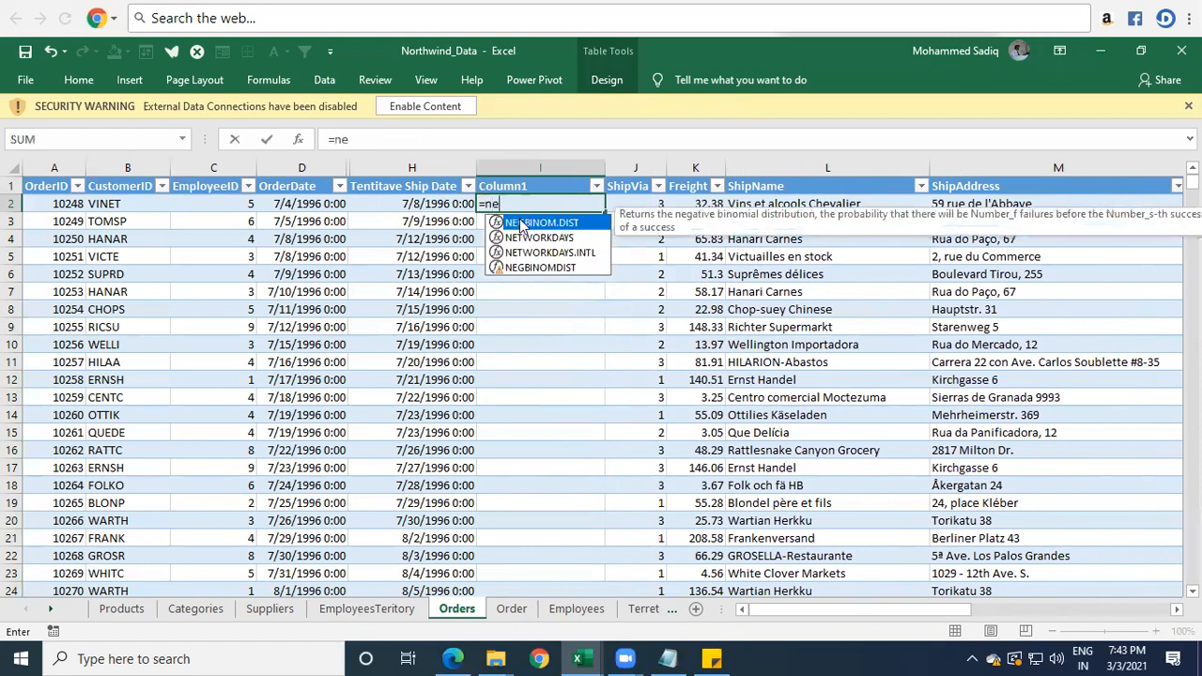
{"action": "key", "text": "Down"}
{"action": "key", "text": "Down"}
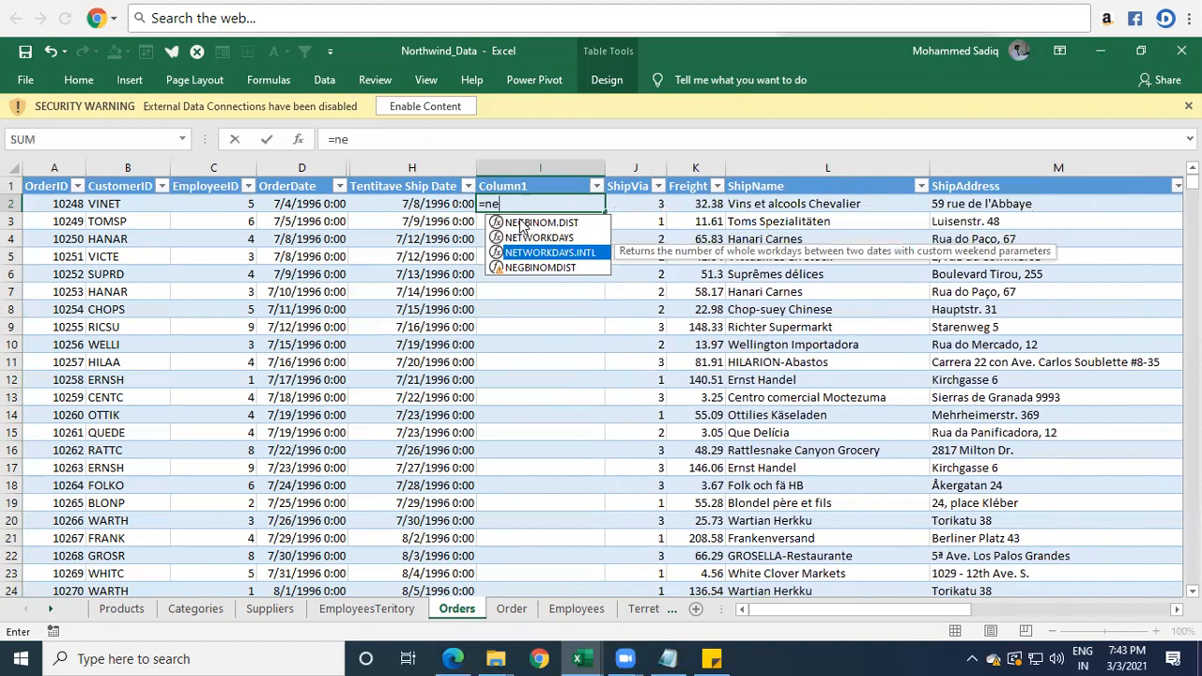
{"action": "key", "text": "BackSpace"}
{"action": "key", "text": "BackSpace"}
{"action": "type", "text": "wor"}
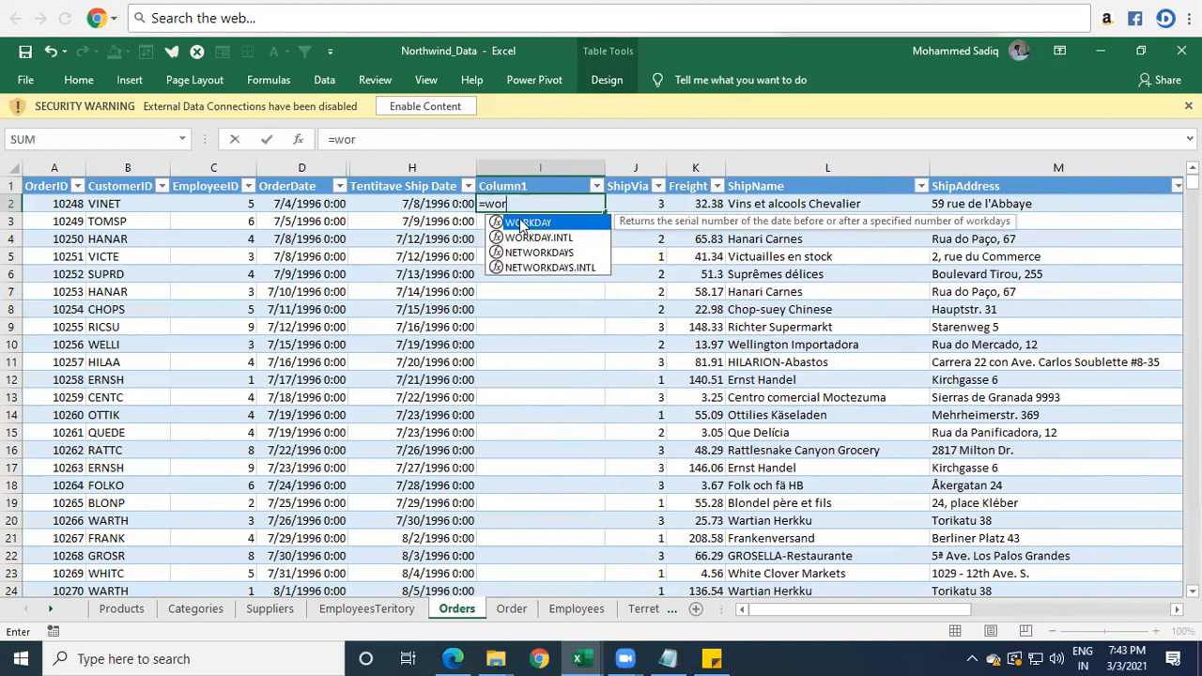
{"action": "key", "text": "Escape"}
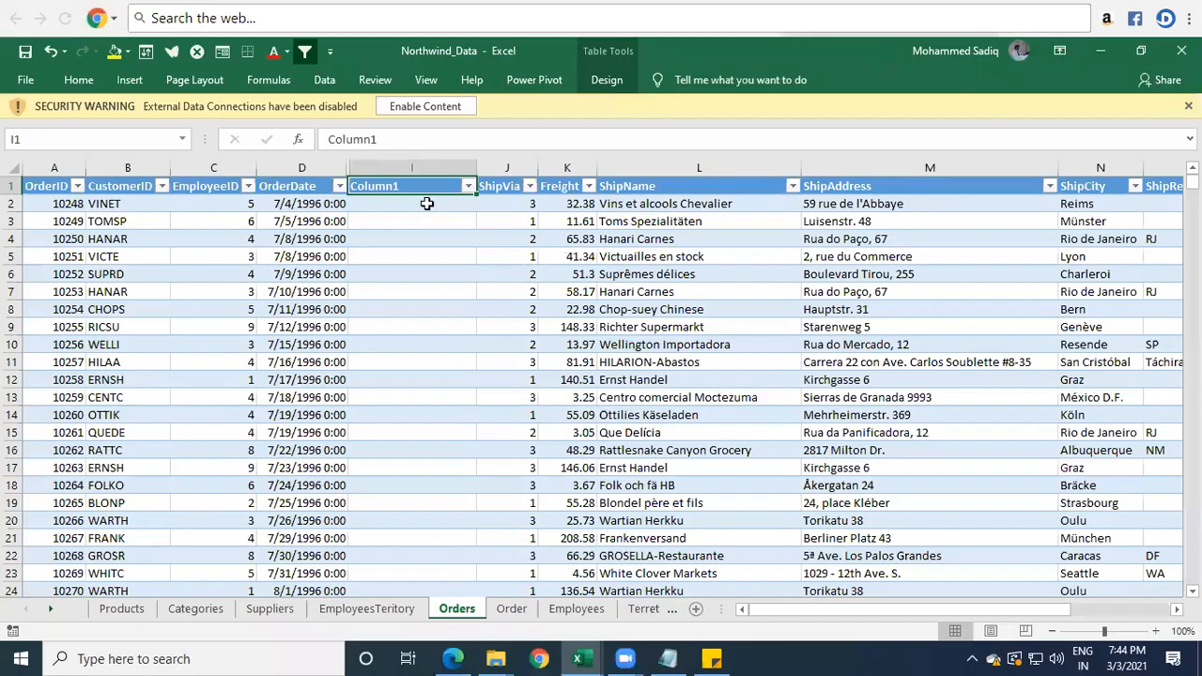
Compare OrderDate with Column1 in row 2, and insert another blank table column before ShipVia.
{"action": "left_click", "coordinate": [290, 203]}
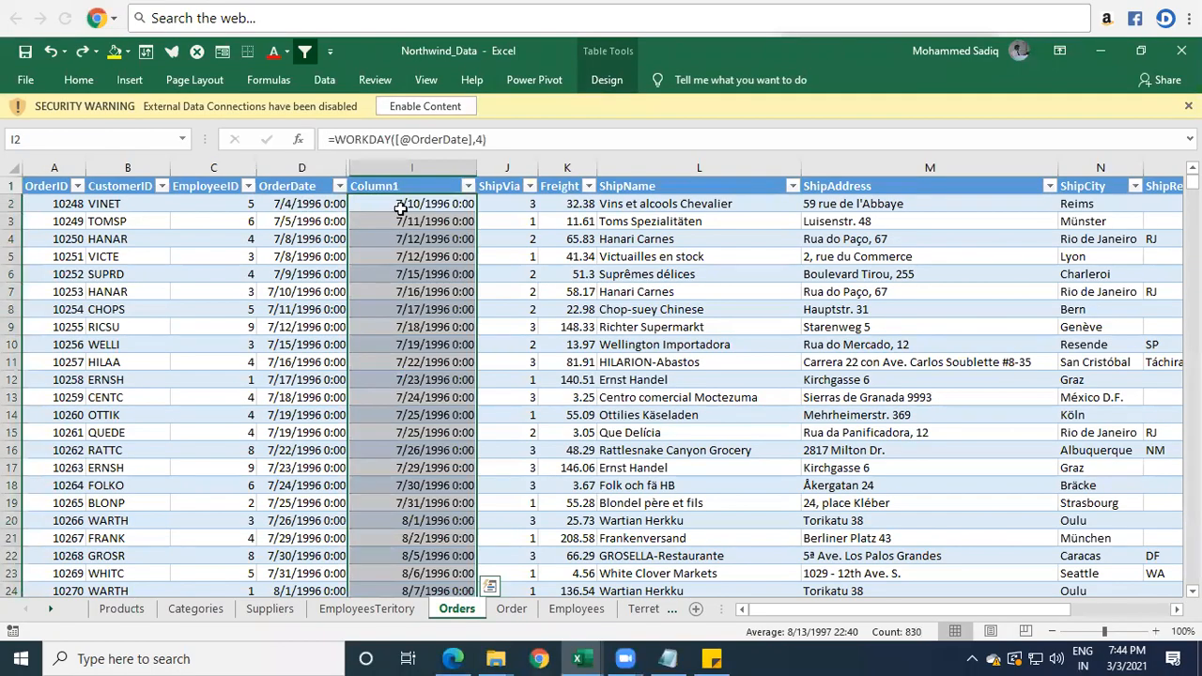
{"action": "left_click_drag", "start_coordinate": [291, 200], "coordinate": [422, 203]}
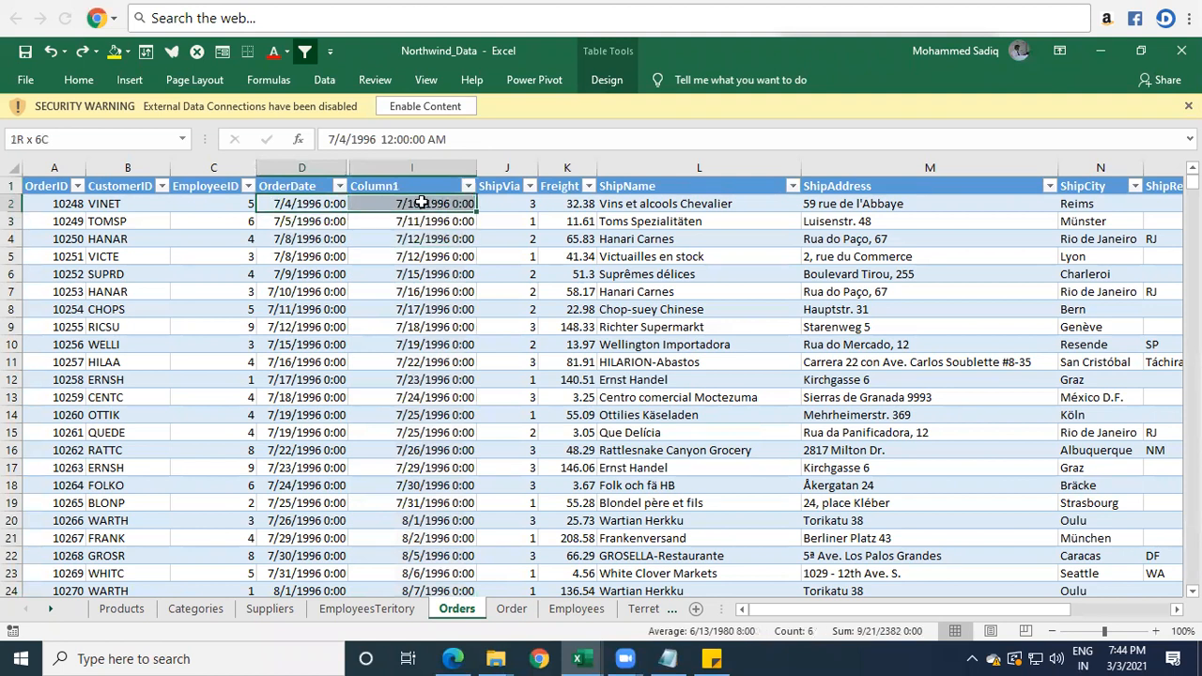
{"action": "left_click", "coordinate": [490, 166]}
{"action": "right_click", "coordinate": [489, 167]}
{"action": "left_click", "coordinate": [523, 293]}
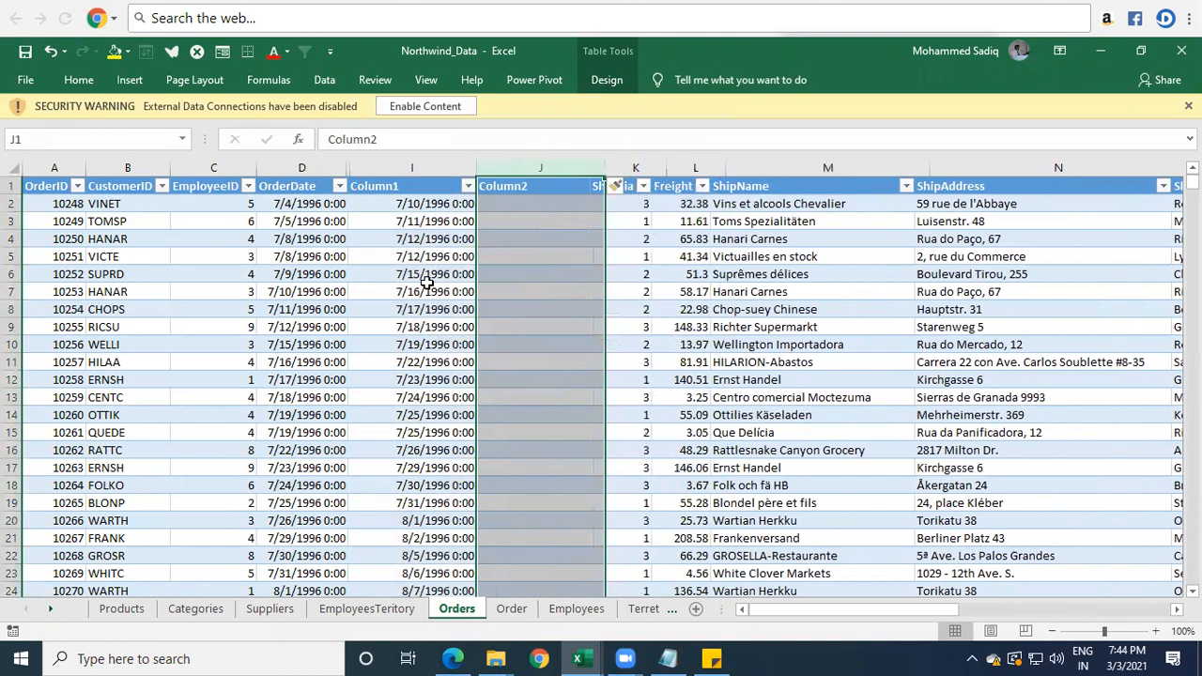
{"action": "left_click", "coordinate": [537, 209]}
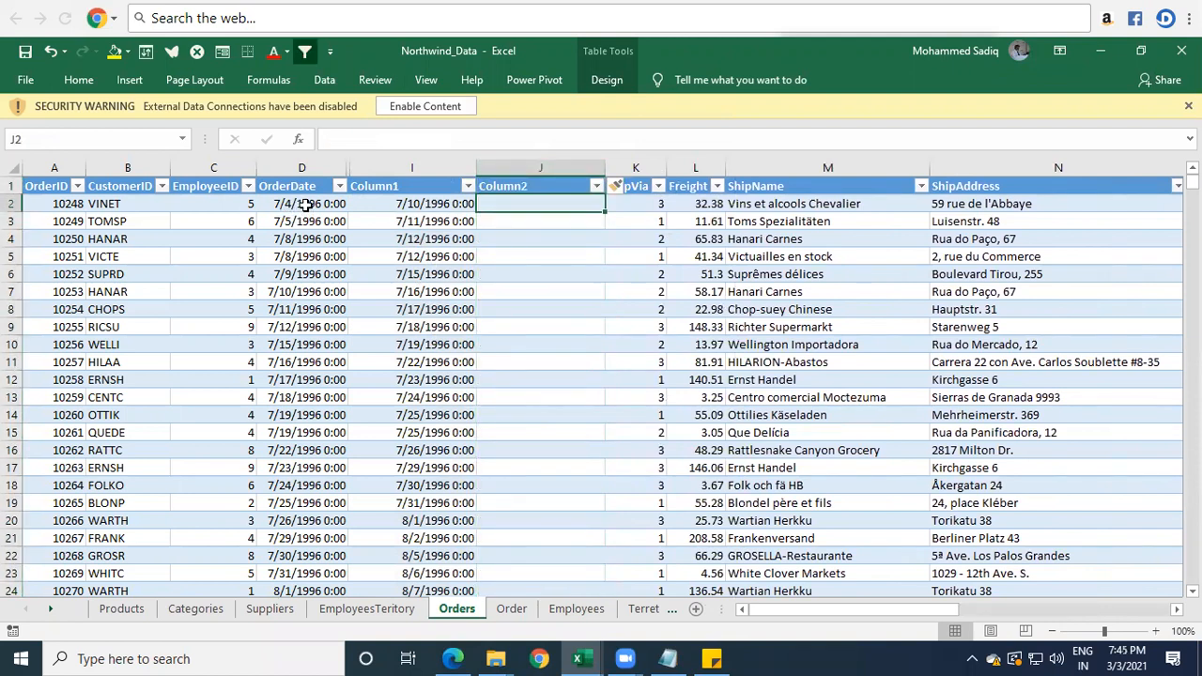
Compare OrderDate with the Column1 dates row by row in rows 2 to 6.
{"action": "left_click", "coordinate": [303, 204]}
{"action": "left_click", "coordinate": [419, 200]}
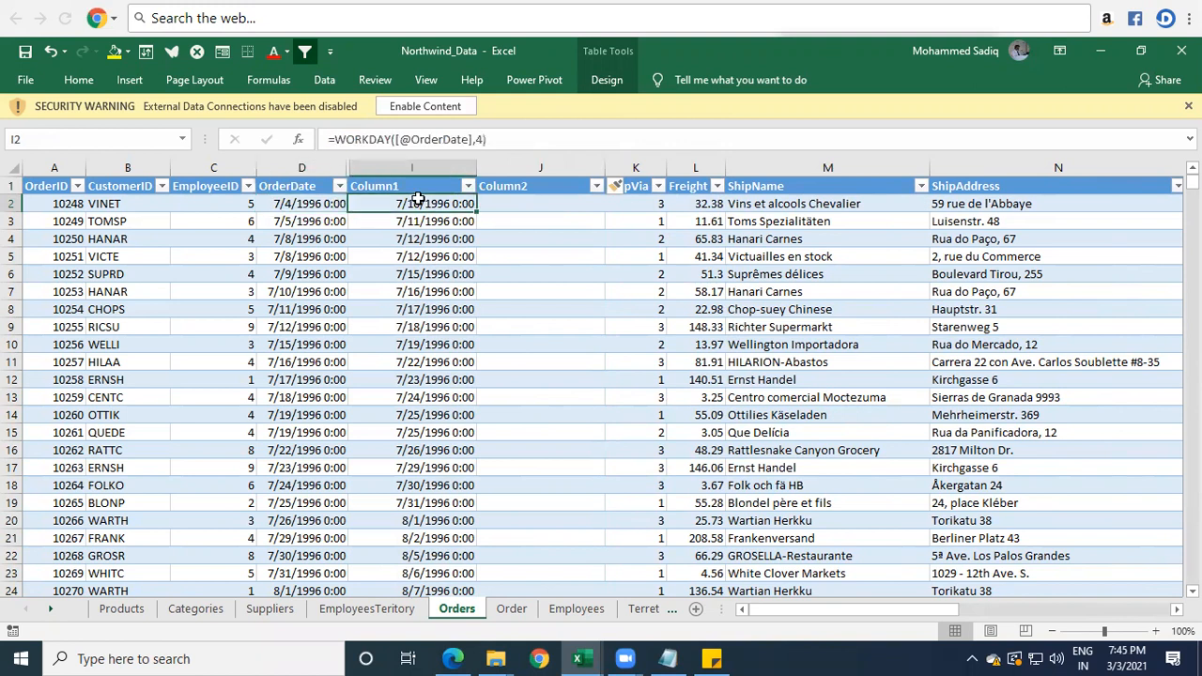
{"action": "left_click", "coordinate": [519, 218]}
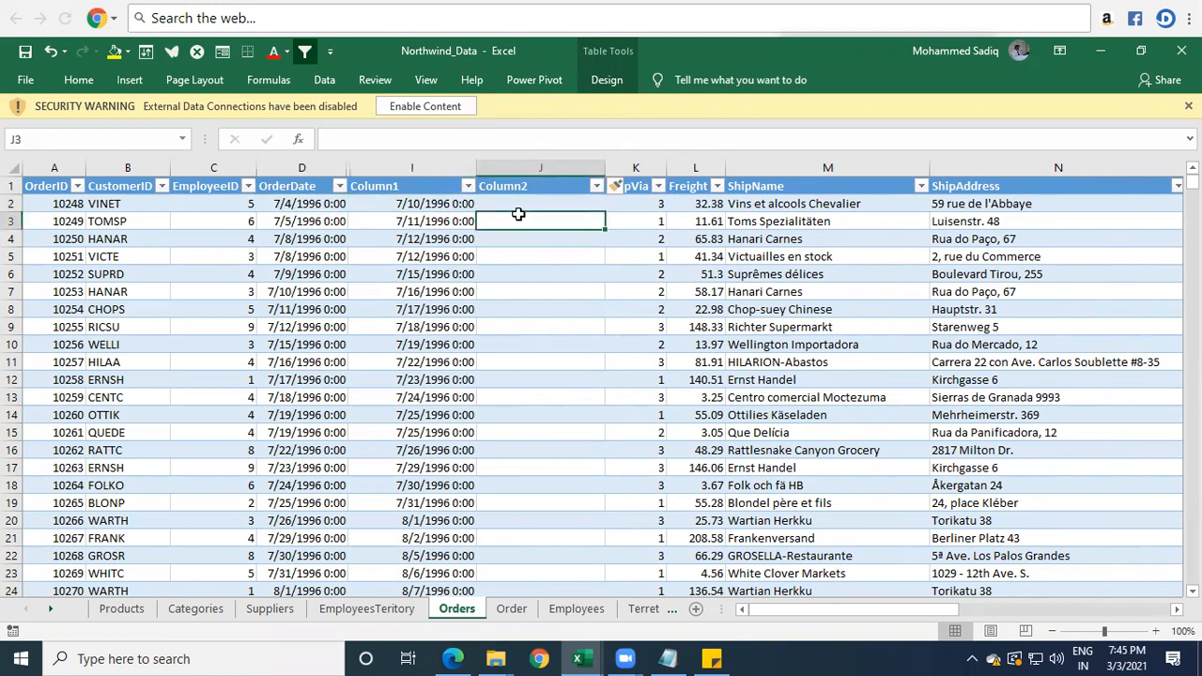
{"action": "left_click", "coordinate": [508, 204]}
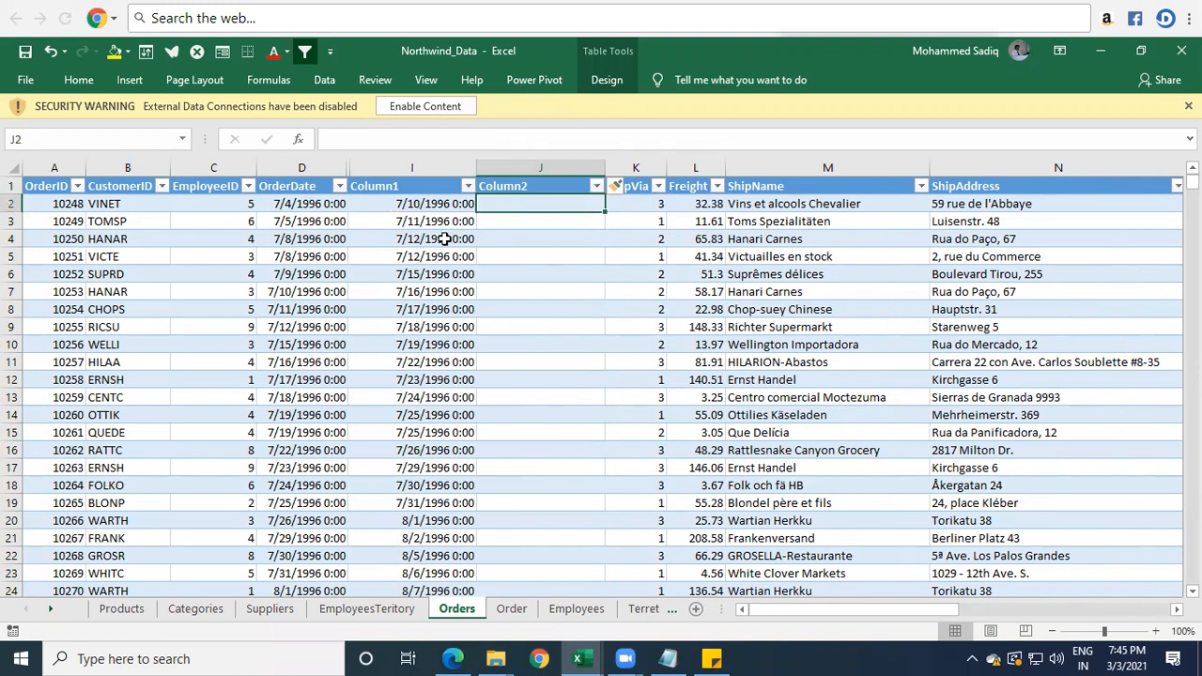
{"action": "left_click", "coordinate": [306, 204]}
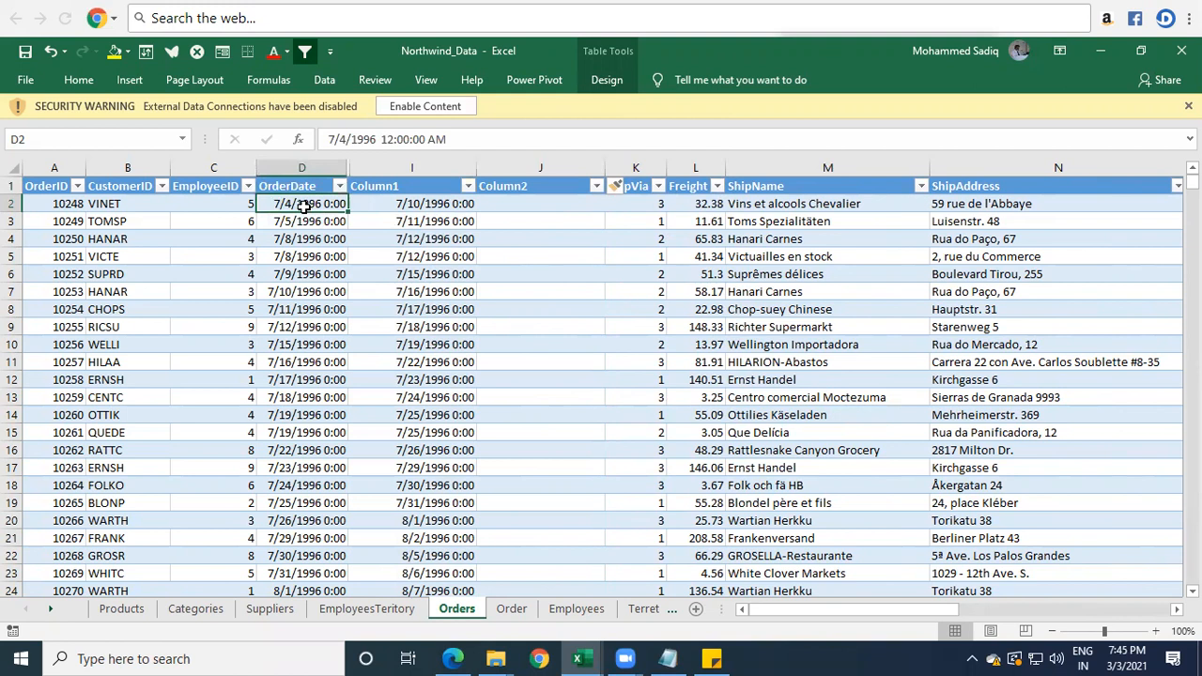
{"action": "left_click", "coordinate": [438, 205]}
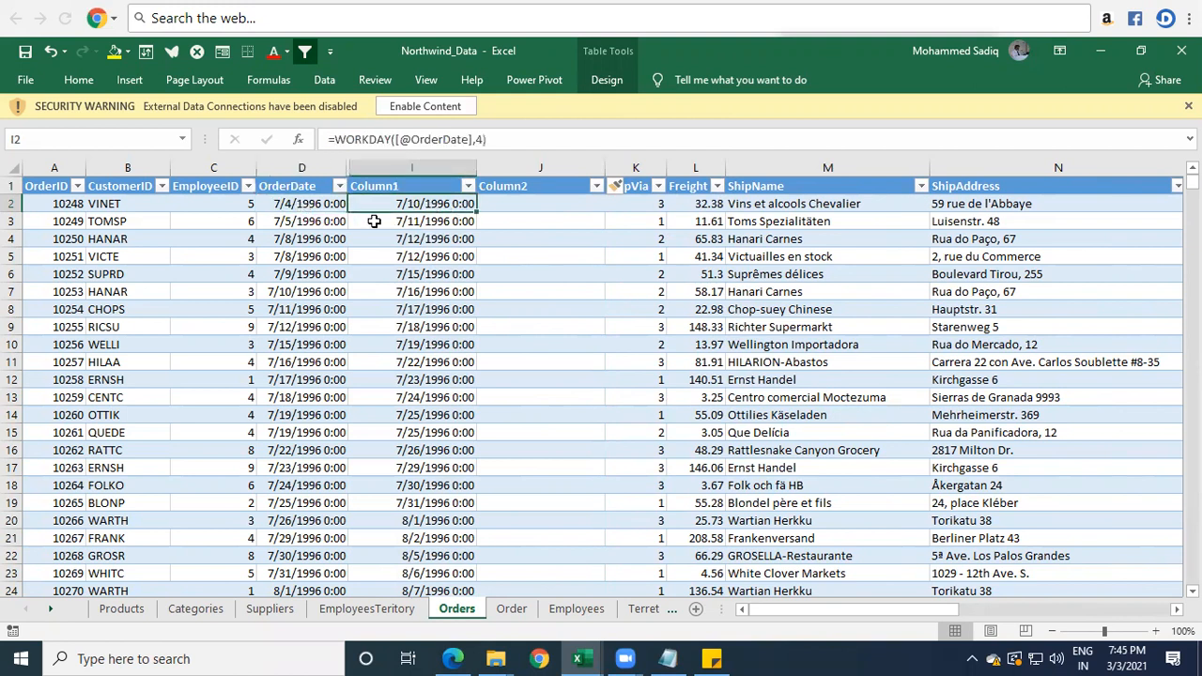
{"action": "left_click", "coordinate": [309, 222]}
{"action": "left_click", "coordinate": [423, 221]}
{"action": "left_click_drag", "start_coordinate": [294, 242], "coordinate": [399, 252]}
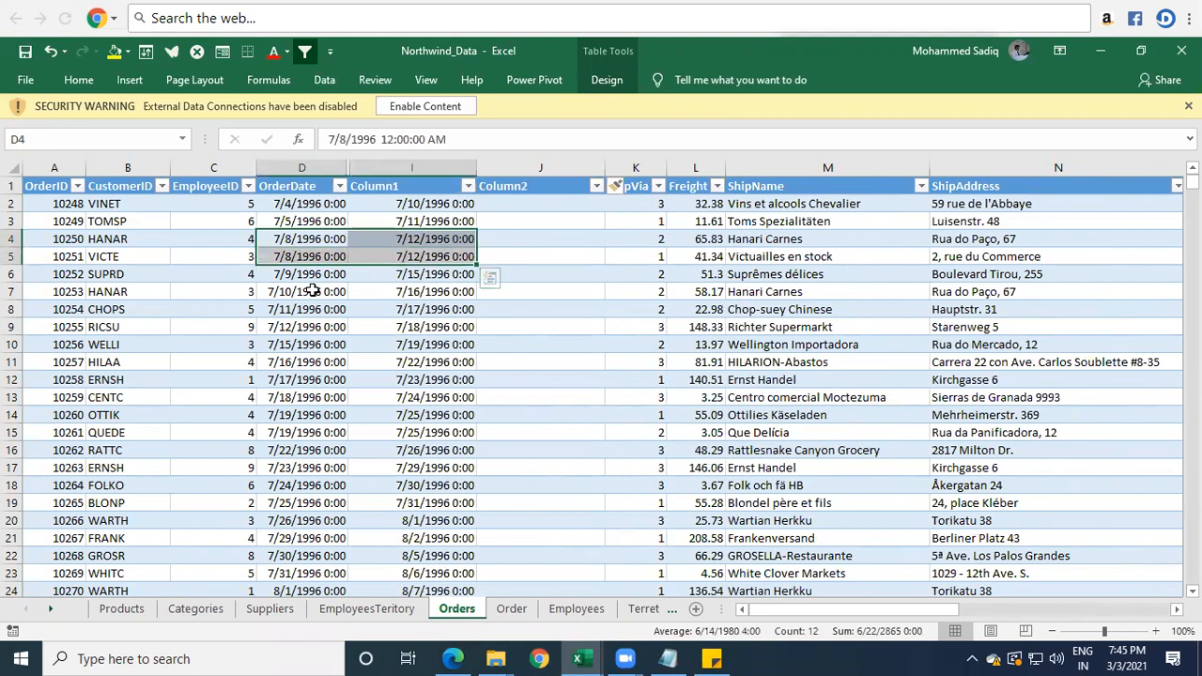
{"action": "left_click_drag", "start_coordinate": [297, 275], "coordinate": [404, 271]}
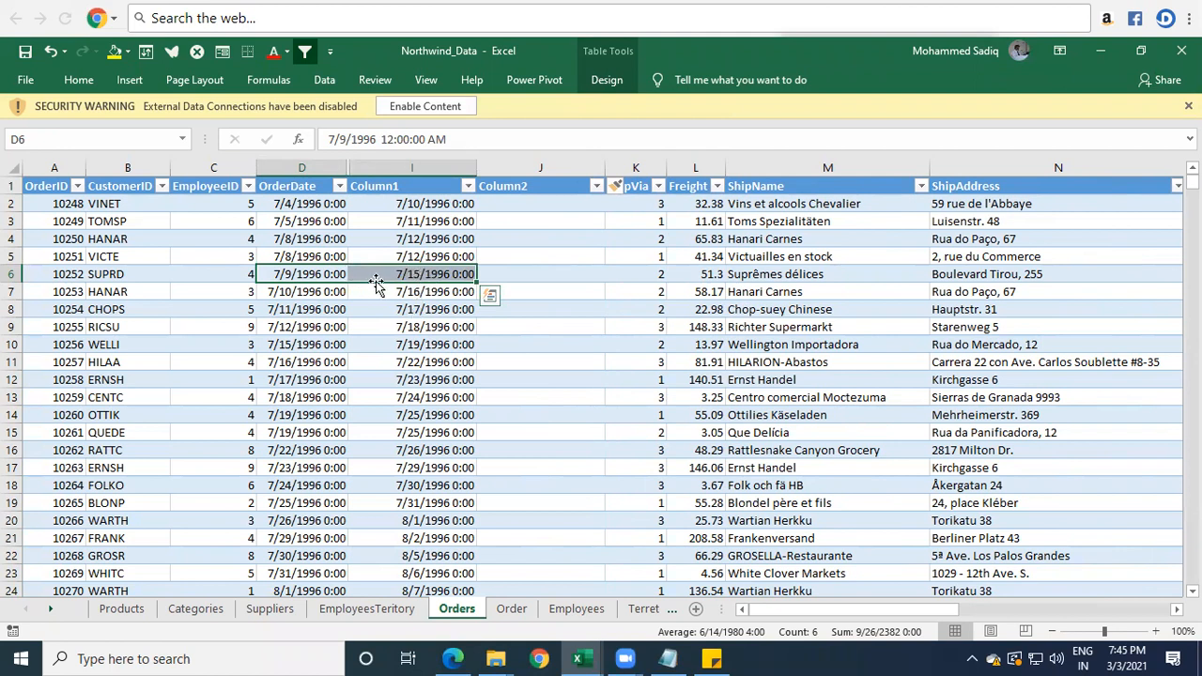
{"action": "left_click", "coordinate": [537, 202]}
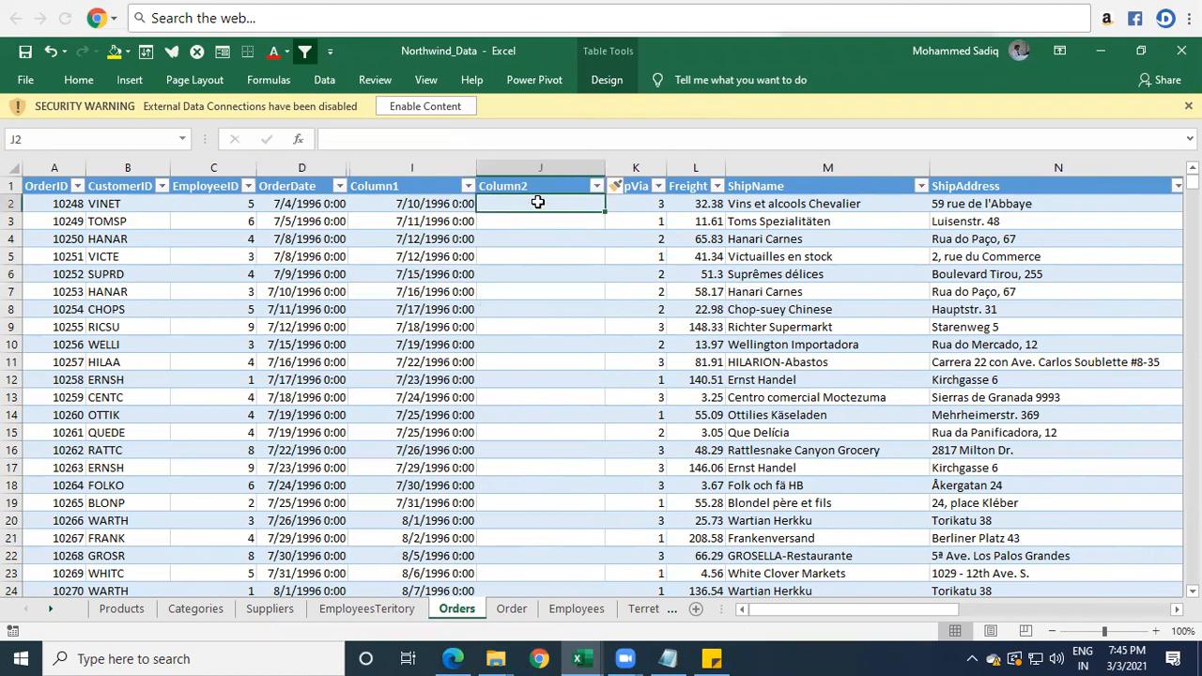
{"action": "type", "text": "="}
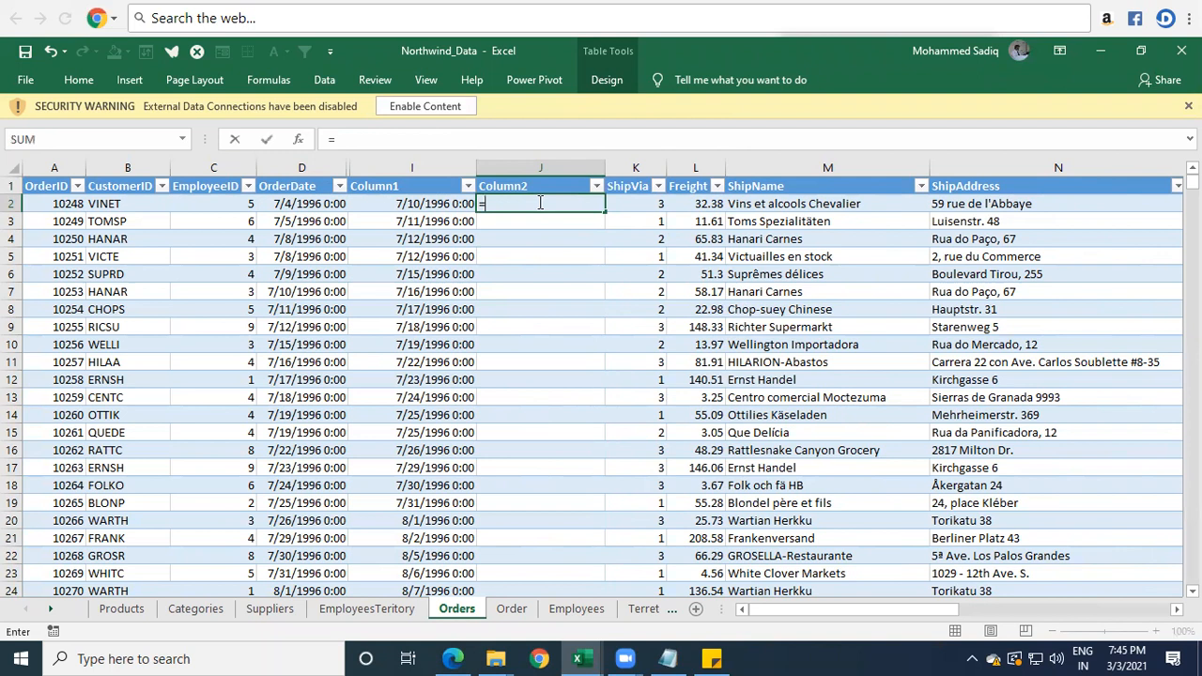
{"action": "type", "text": "wor"}
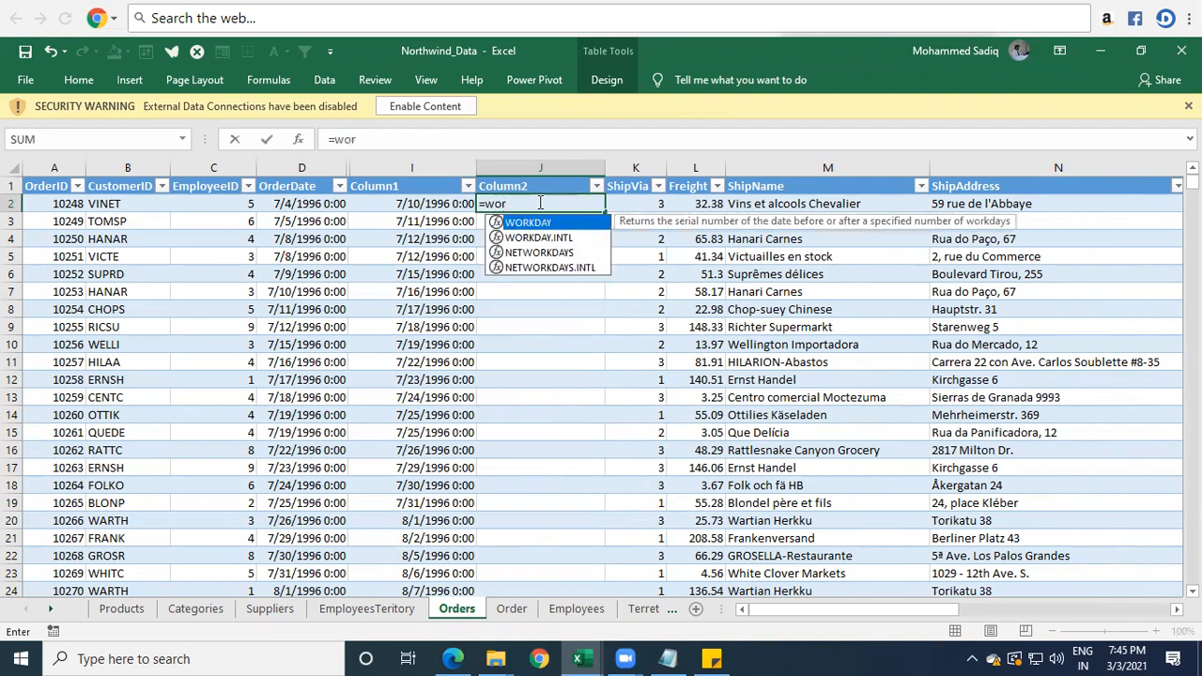
{"action": "key", "text": "Tab"}
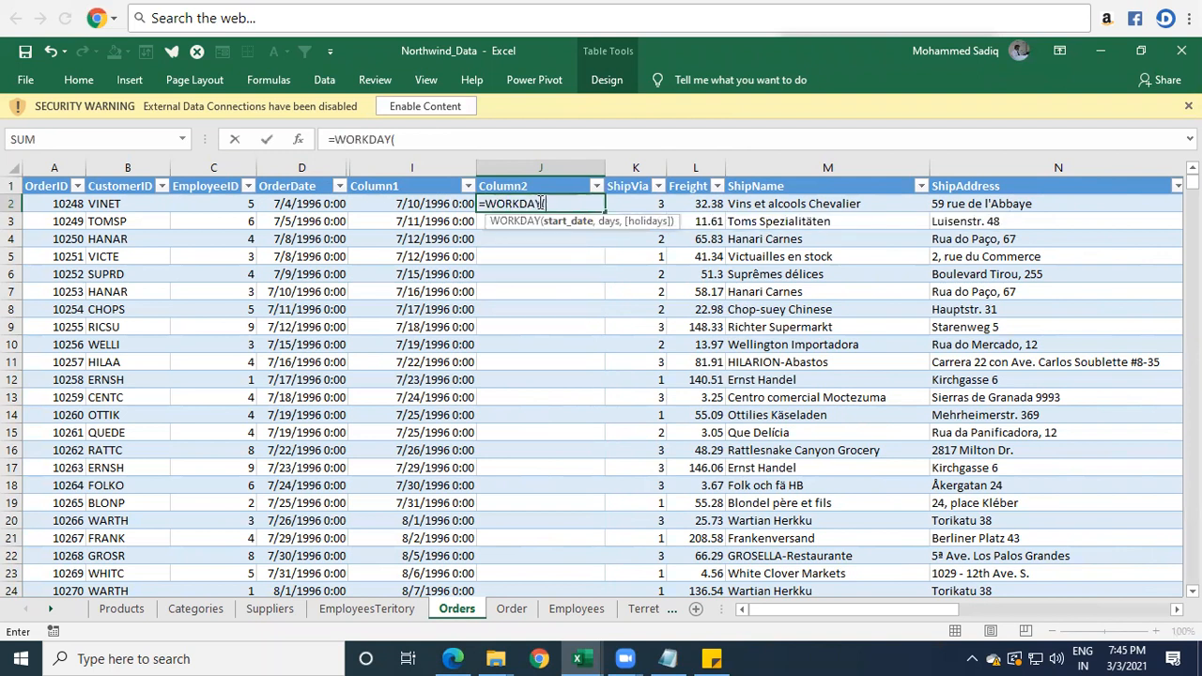
{"action": "left_click", "coordinate": [280, 207]}
{"action": "type", "text": ","}
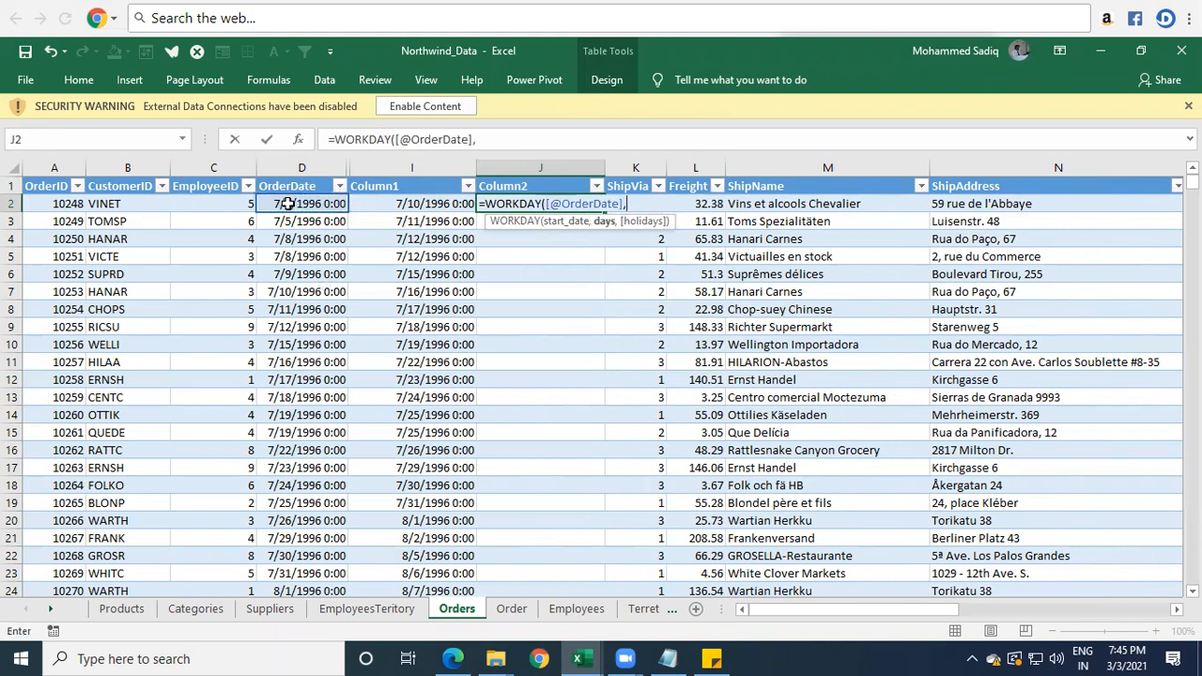
{"action": "type", "text": "4)"}
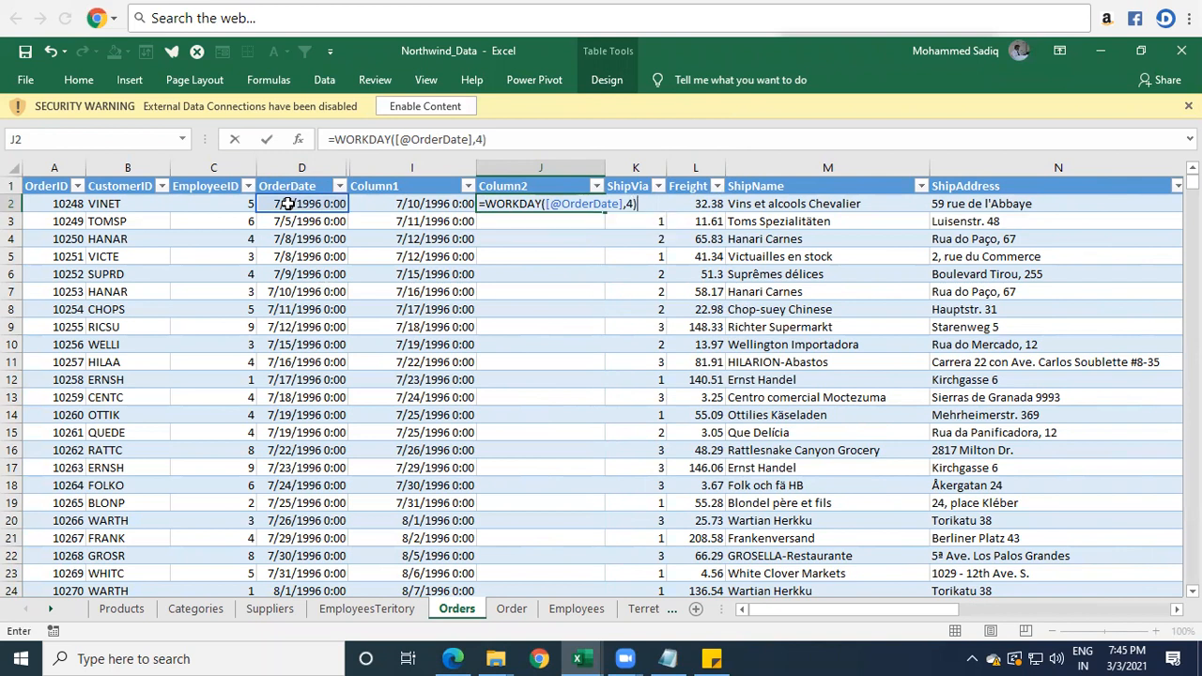
{"action": "key", "text": "Return"}
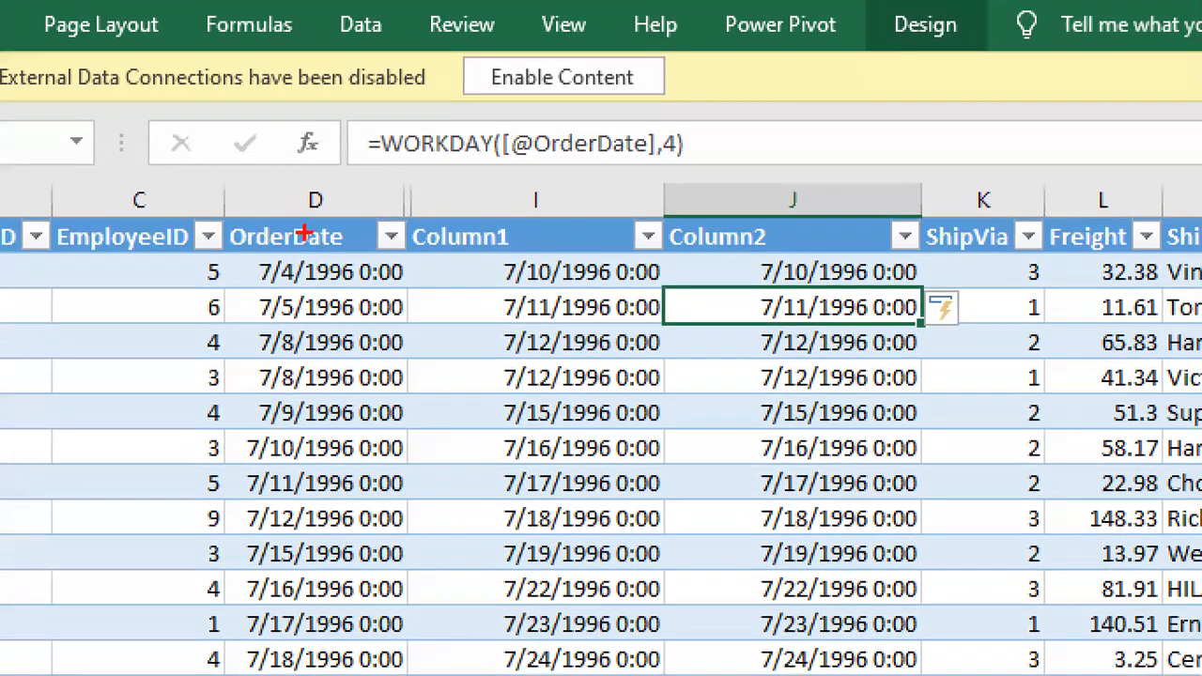
Examine OrderDate against the Column1 and Column2 dates in rows 2 to 8, boxing the compared rows on screen.
{"action": "mouse_move", "coordinate": [243, 255]}
{"action": "left_mouse_down"}
{"action": "mouse_move", "coordinate": [349, 290]}
{"action": "mouse_move", "coordinate": [419, 289]}
{"action": "left_mouse_up"}
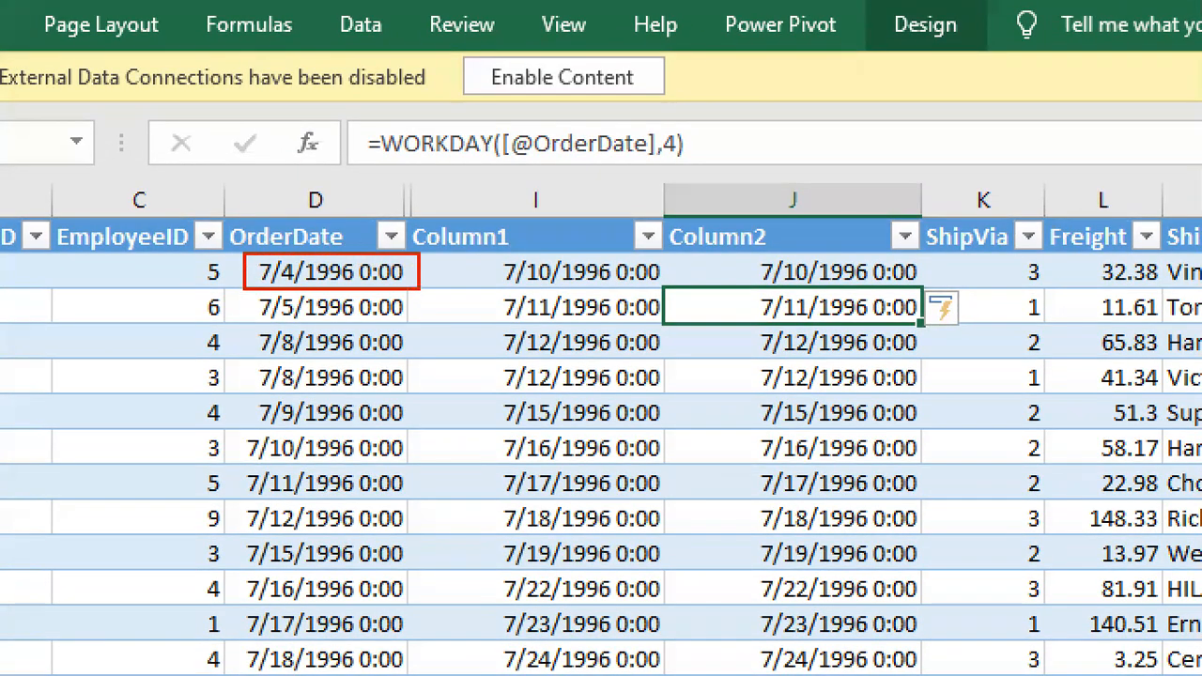
{"action": "mouse_move", "coordinate": [736, 248]}
{"action": "left_mouse_down"}
{"action": "mouse_move", "coordinate": [849, 287]}
{"action": "mouse_move", "coordinate": [911, 287]}
{"action": "left_mouse_up"}
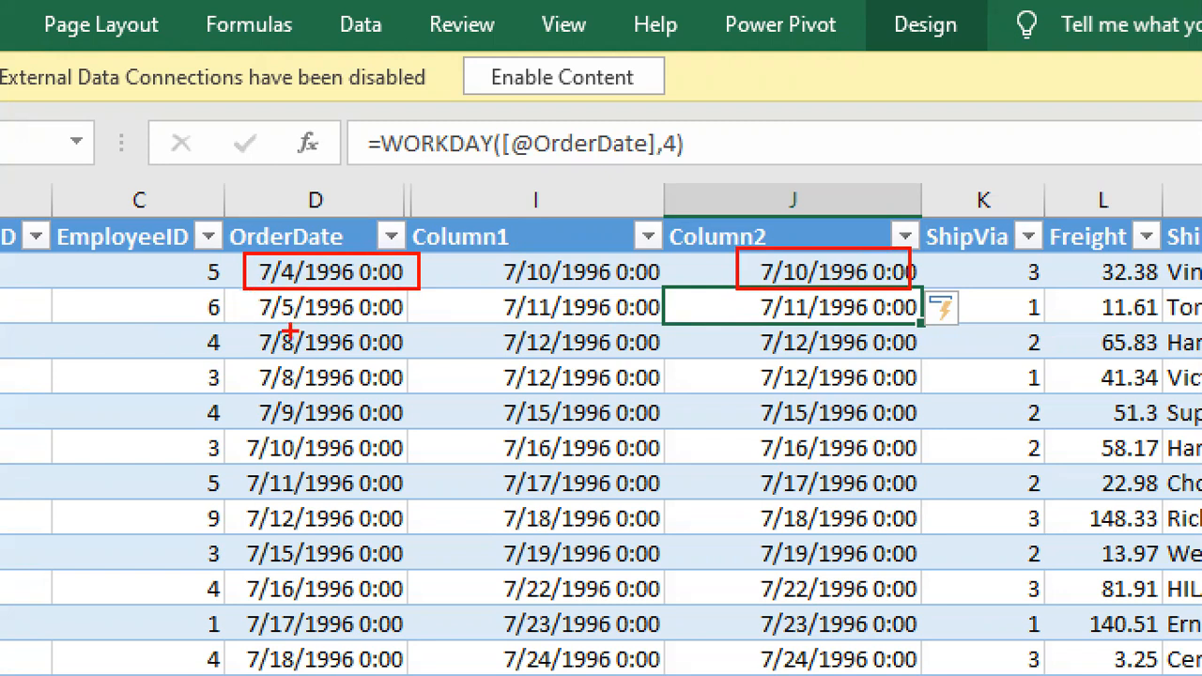
{"action": "mouse_move", "coordinate": [252, 323]}
{"action": "left_mouse_down"}
{"action": "mouse_move", "coordinate": [461, 363]}
{"action": "mouse_move", "coordinate": [896, 366]}
{"action": "mouse_move", "coordinate": [926, 392]}
{"action": "left_mouse_up"}
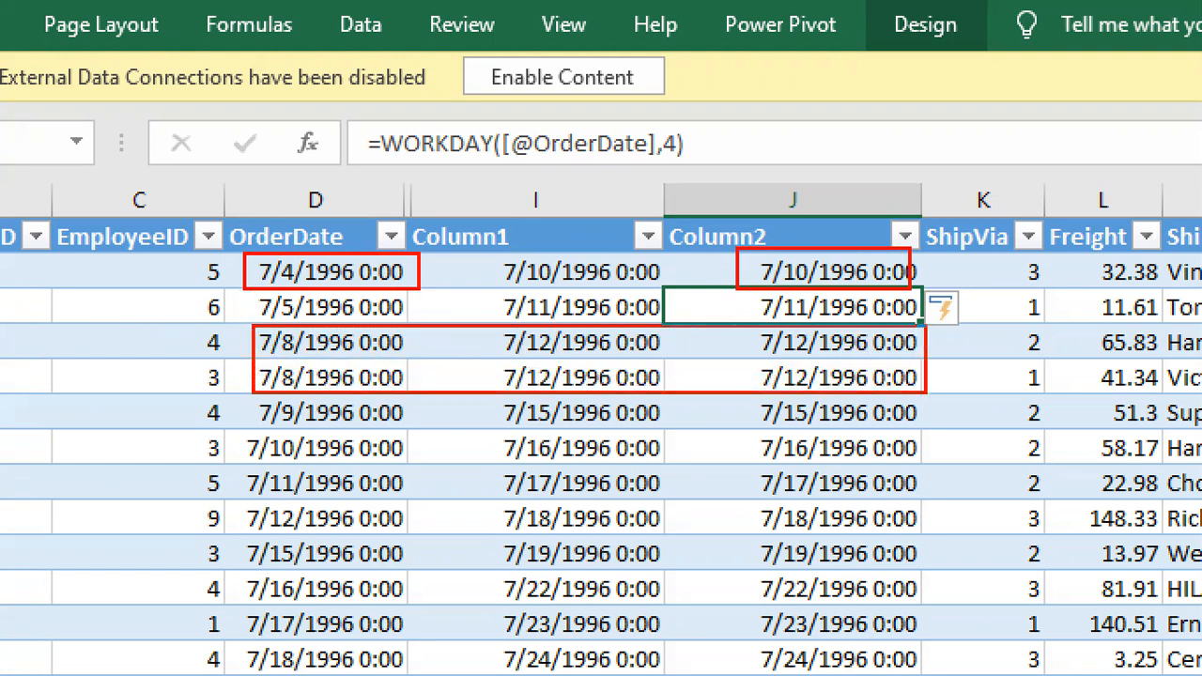
{"action": "key", "text": "b"}
{"action": "mouse_move", "coordinate": [247, 399]}
{"action": "left_mouse_down"}
{"action": "mouse_move", "coordinate": [325, 432]}
{"action": "mouse_move", "coordinate": [886, 442]}
{"action": "mouse_move", "coordinate": [934, 427]}
{"action": "left_mouse_up"}
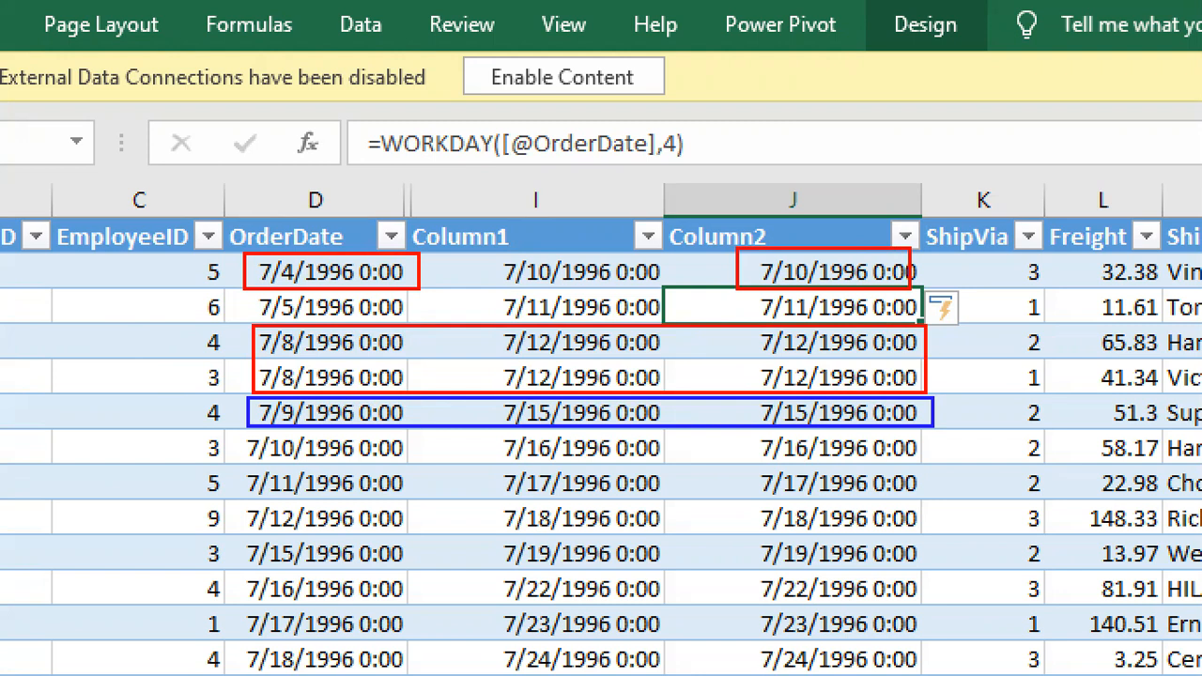
{"action": "mouse_move", "coordinate": [249, 254]}
{"action": "left_mouse_down"}
{"action": "mouse_move", "coordinate": [299, 332]}
{"action": "mouse_move", "coordinate": [855, 437]}
{"action": "mouse_move", "coordinate": [934, 428]}
{"action": "left_mouse_up"}
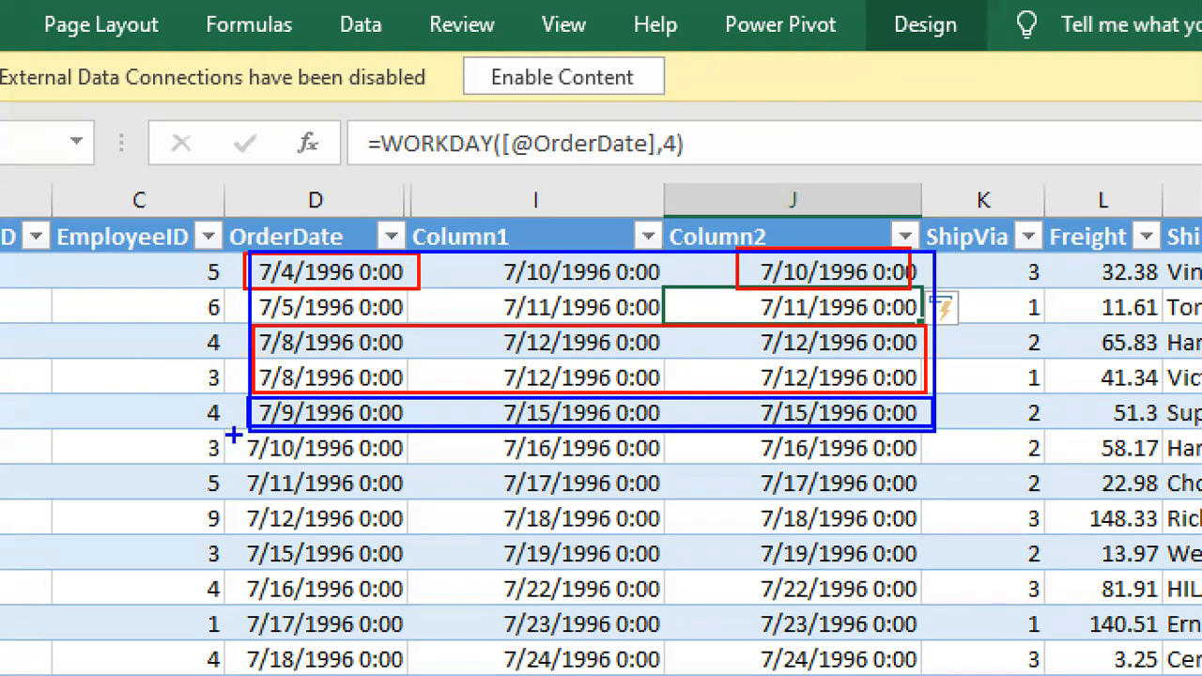
{"action": "mouse_move", "coordinate": [235, 433]}
{"action": "left_mouse_down"}
{"action": "mouse_move", "coordinate": [335, 462]}
{"action": "mouse_move", "coordinate": [909, 481]}
{"action": "mouse_move", "coordinate": [930, 517]}
{"action": "mouse_move", "coordinate": [930, 500]}
{"action": "left_mouse_up"}
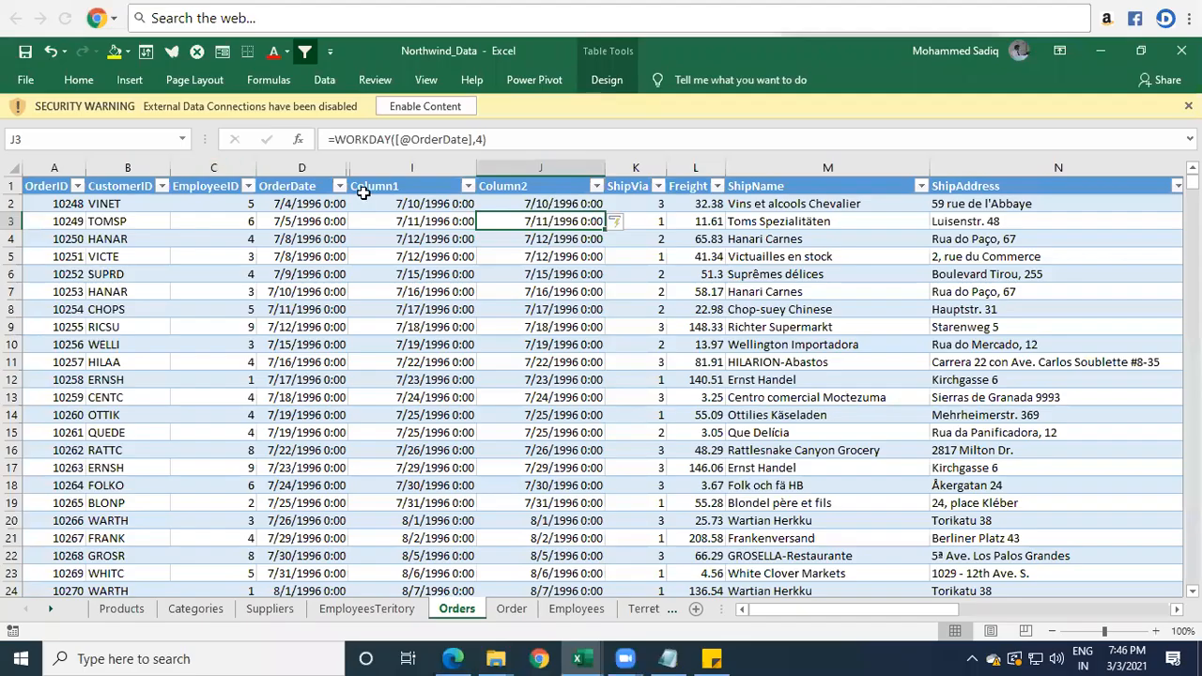
{"action": "left_click", "coordinate": [402, 204]}
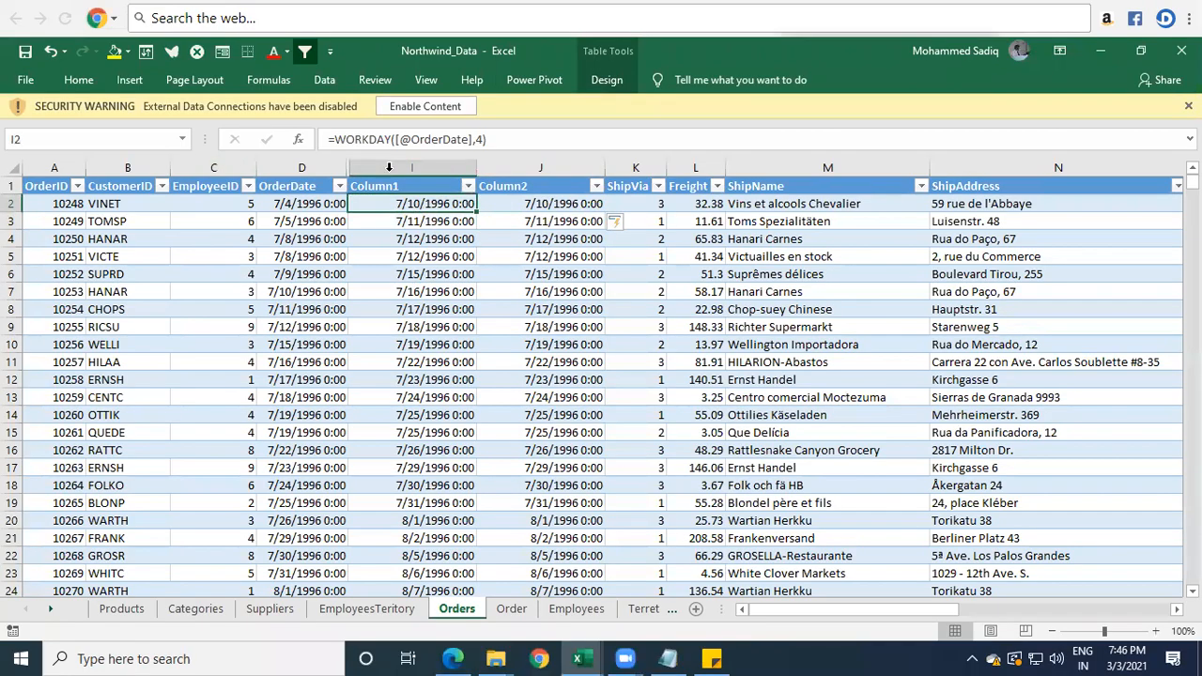
{"action": "left_click", "coordinate": [526, 219]}
{"action": "left_click", "coordinate": [411, 207]}
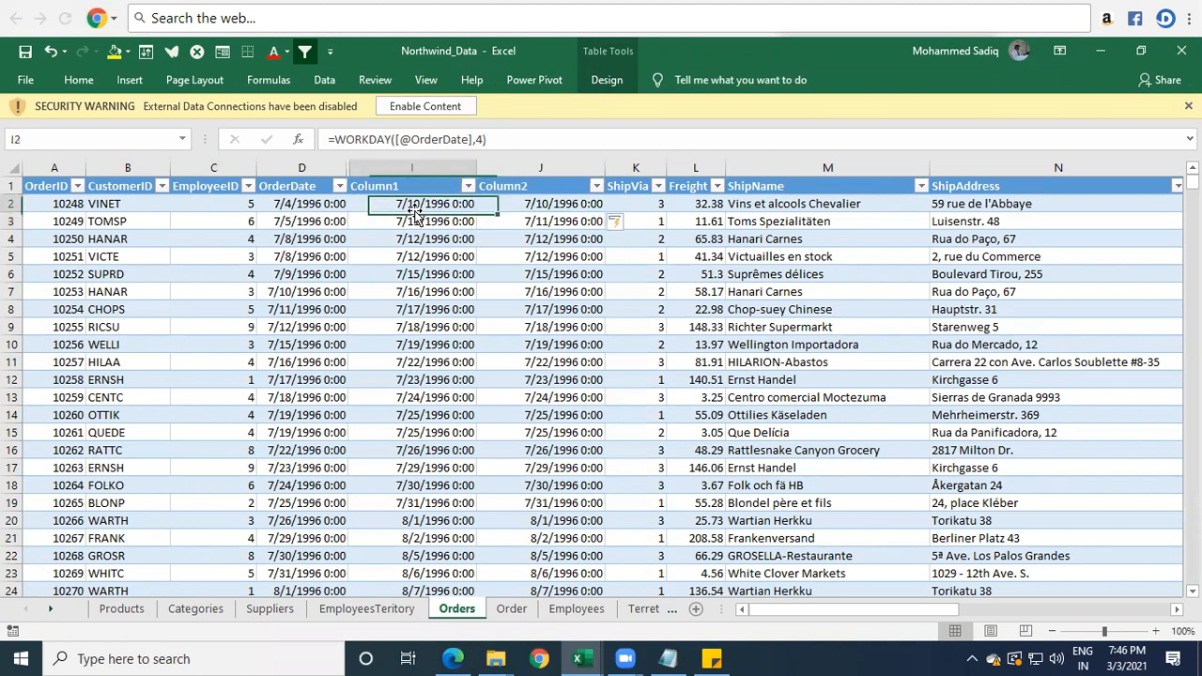
{"action": "type", "text": "="}
{"action": "key", "text": "Left"}
{"action": "type", "text": "+4"}
{"action": "key", "text": "ctrl+Return"}
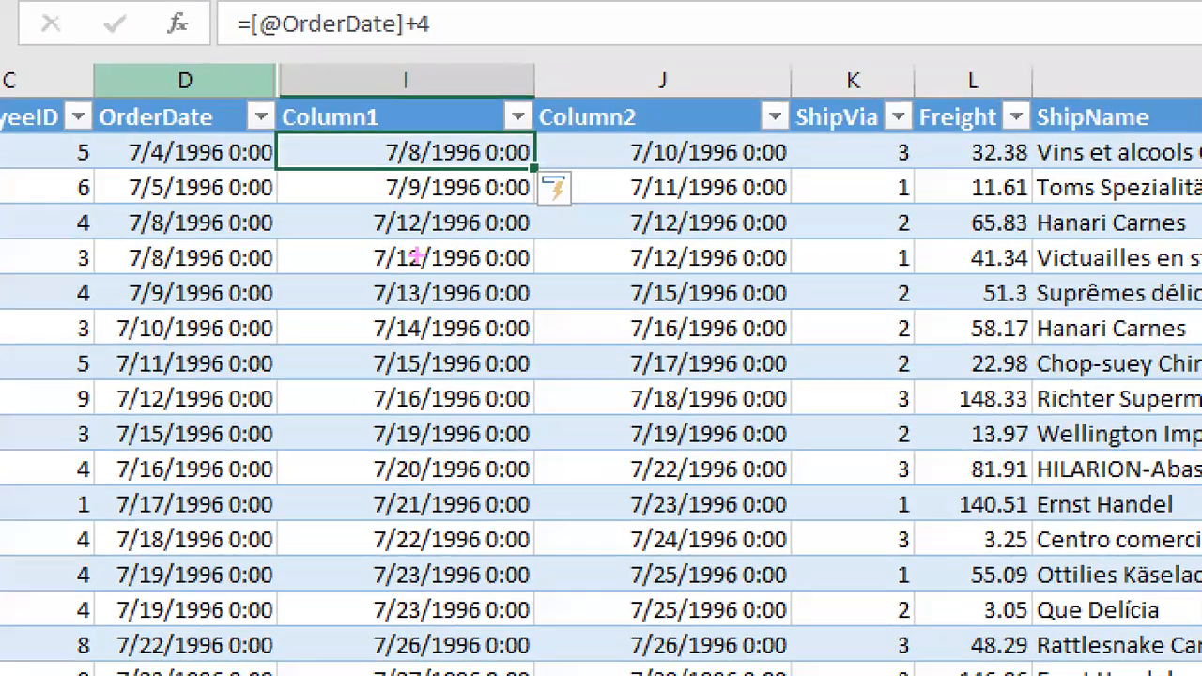
Compare OrderDate with the Column1 and Column2 dates in rows 8 and 9, and inspect the underlying value in D2.
{"action": "mouse_move", "coordinate": [109, 350]}
{"action": "left_mouse_down"}
{"action": "mouse_move", "coordinate": [548, 403]}
{"action": "mouse_move", "coordinate": [833, 404]}
{"action": "mouse_move", "coordinate": [820, 427]}
{"action": "mouse_move", "coordinate": [806, 413]}
{"action": "left_mouse_up"}
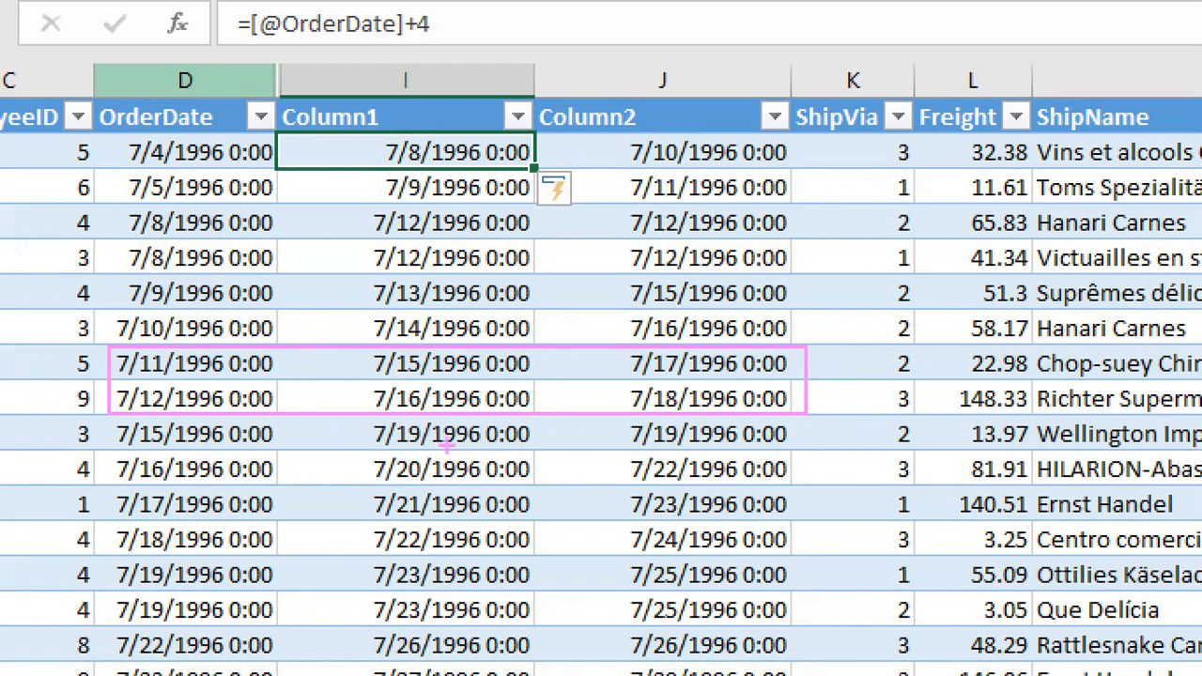
{"action": "left_click_drag", "start_coordinate": [316, 379], "coordinate": [360, 380]}
{"action": "left_click_drag", "start_coordinate": [649, 374], "coordinate": [668, 372]}
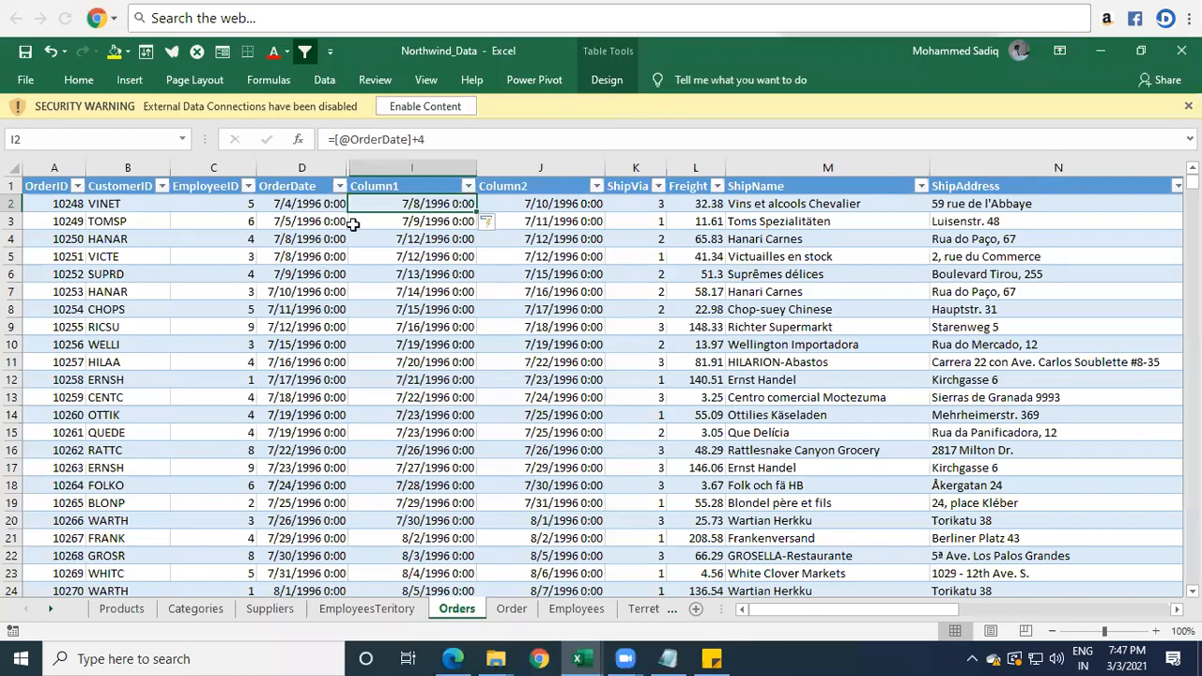
{"action": "left_click", "coordinate": [228, 154]}
{"action": "double_click", "coordinate": [306, 204]}
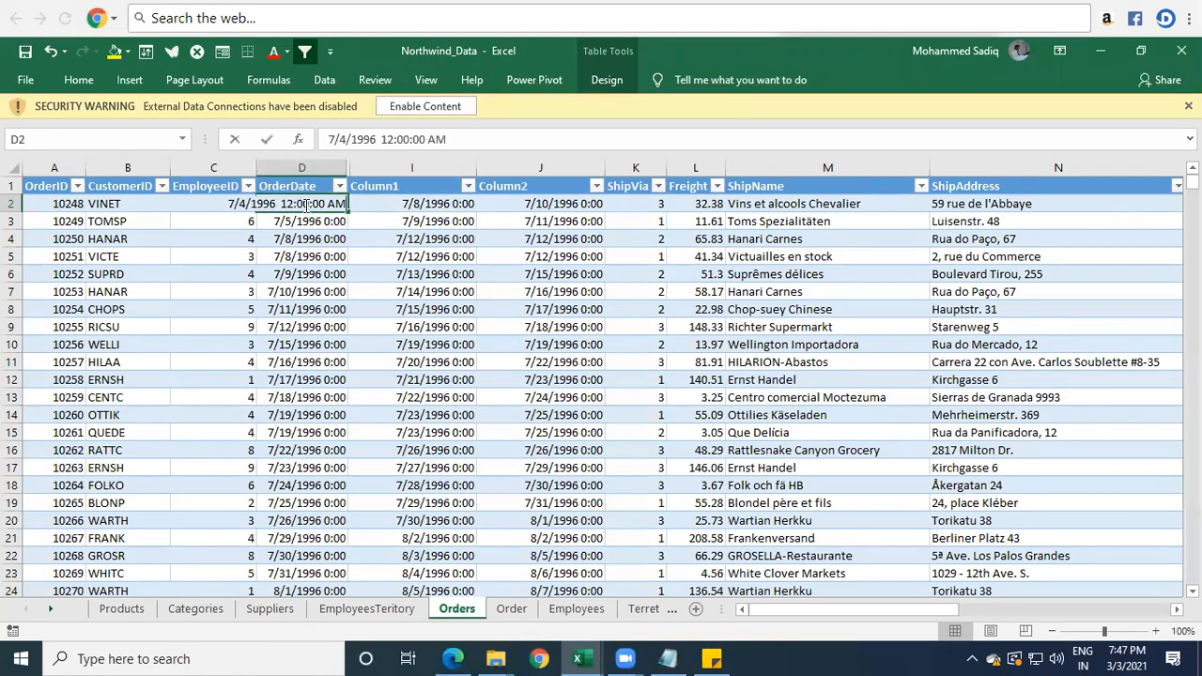
{"action": "key", "text": "Escape"}
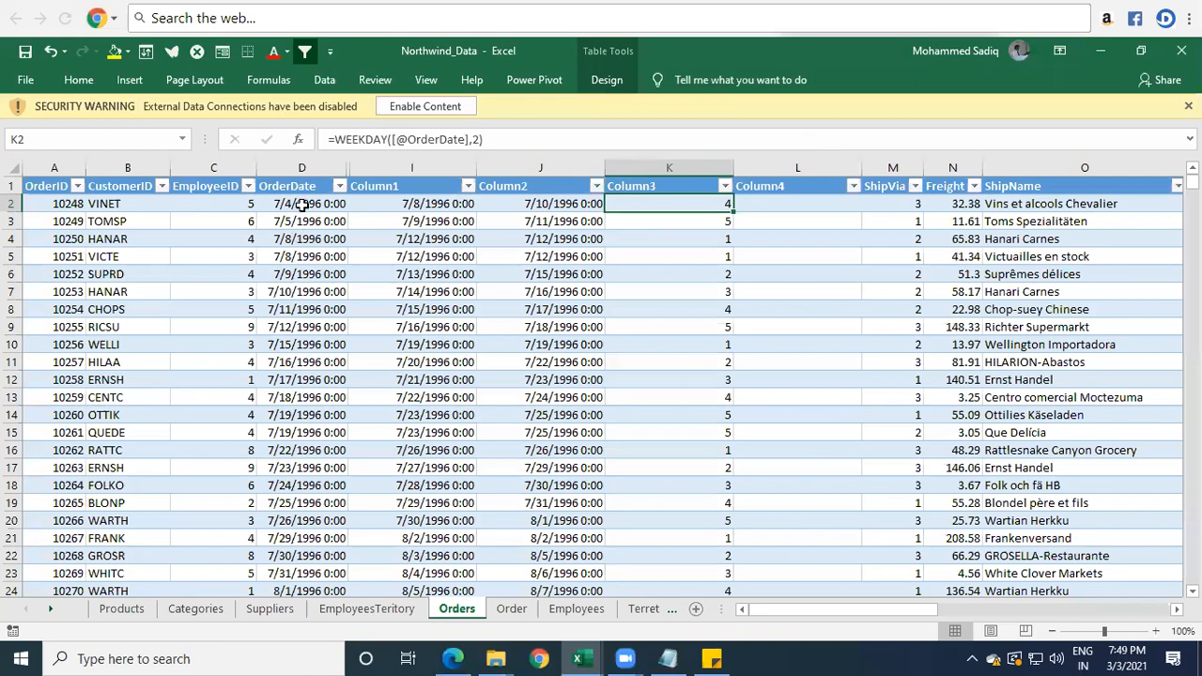
{"action": "left_click", "coordinate": [299, 205]}
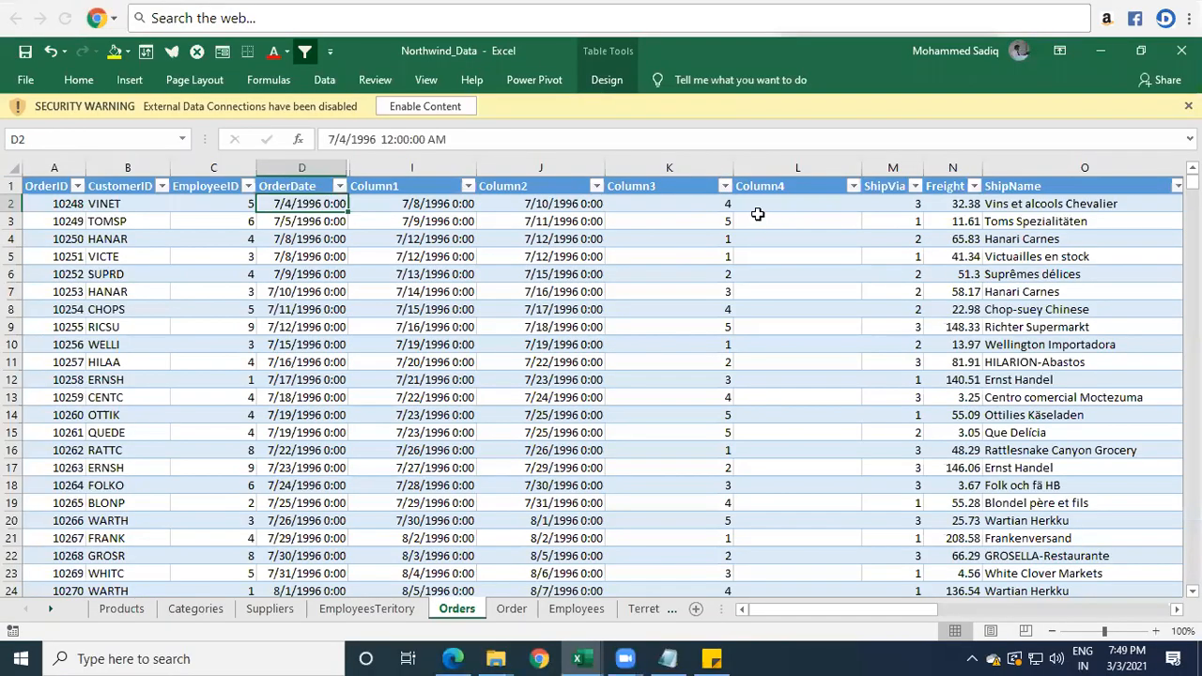
Narrow column K, which holds the Column3 weekday numbers.
{"action": "left_click", "coordinate": [1192, 144]}
{"action": "left_click_drag", "start_coordinate": [733, 167], "coordinate": [704, 167]}
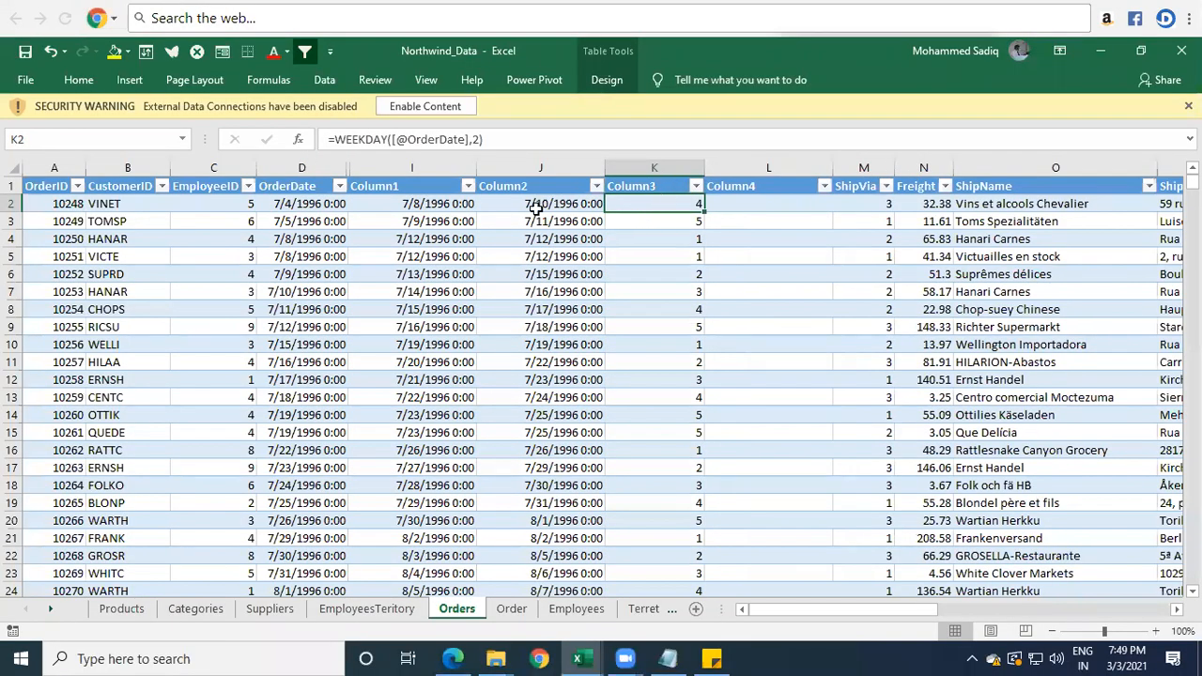
Compare OrderDate with the Column2 dates and Column3 weekday numbers in rows 2 to 5, boxing the compared cells on screen.
{"action": "left_click", "coordinate": [288, 206]}
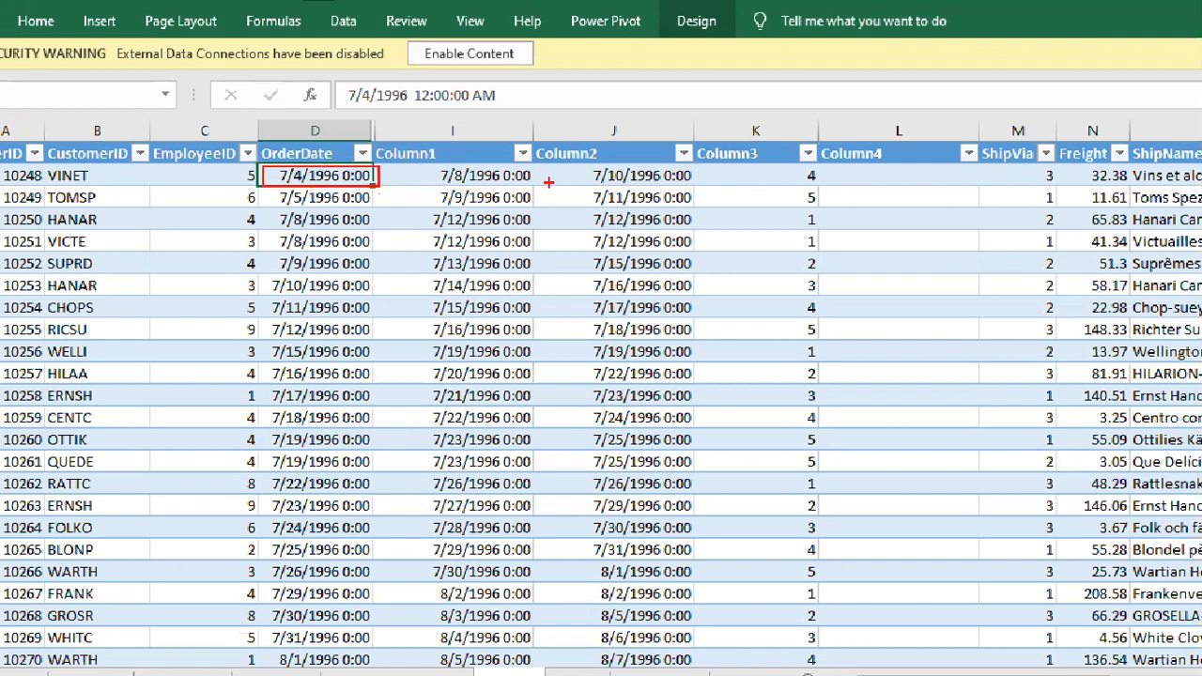
{"action": "mouse_move", "coordinate": [577, 163]}
{"action": "left_mouse_down"}
{"action": "mouse_move", "coordinate": [649, 185]}
{"action": "mouse_move", "coordinate": [718, 179]}
{"action": "mouse_move", "coordinate": [696, 185]}
{"action": "left_mouse_up"}
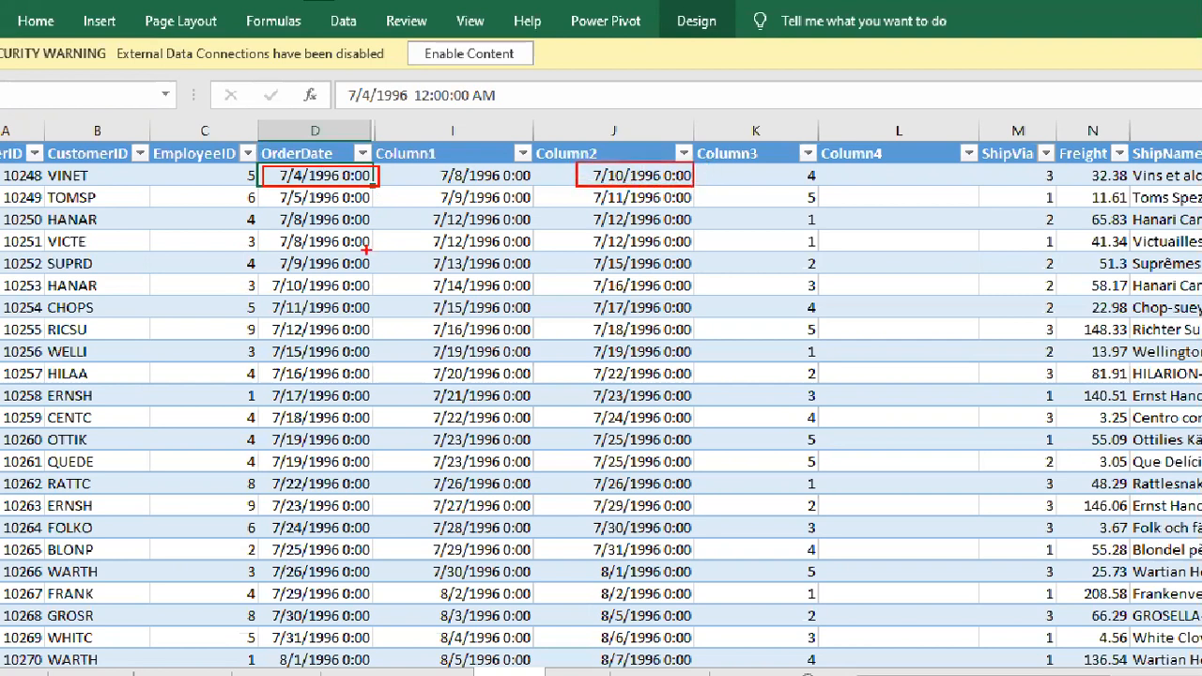
{"action": "left_click_drag", "start_coordinate": [418, 176], "coordinate": [399, 175]}
{"action": "left_click_drag", "start_coordinate": [603, 216], "coordinate": [620, 210]}
{"action": "left_click_drag", "start_coordinate": [275, 233], "coordinate": [728, 264]}
{"action": "key", "text": "ctrl+z"}
{"action": "mouse_move", "coordinate": [265, 207]}
{"action": "left_mouse_down"}
{"action": "mouse_move", "coordinate": [489, 277]}
{"action": "mouse_move", "coordinate": [779, 270]}
{"action": "mouse_move", "coordinate": [821, 256]}
{"action": "mouse_move", "coordinate": [820, 294]}
{"action": "mouse_move", "coordinate": [820, 272]}
{"action": "left_mouse_up"}
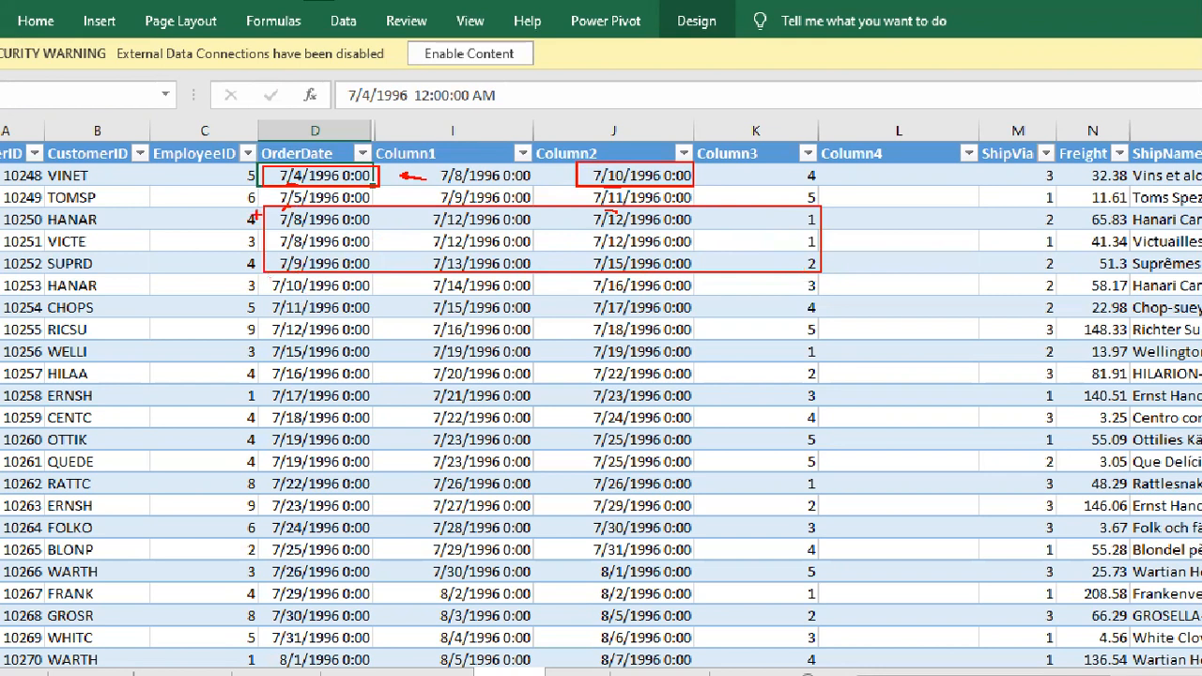
{"action": "key", "text": "ctrl+z"}
{"action": "left_click_drag", "start_coordinate": [270, 213], "coordinate": [825, 259]}
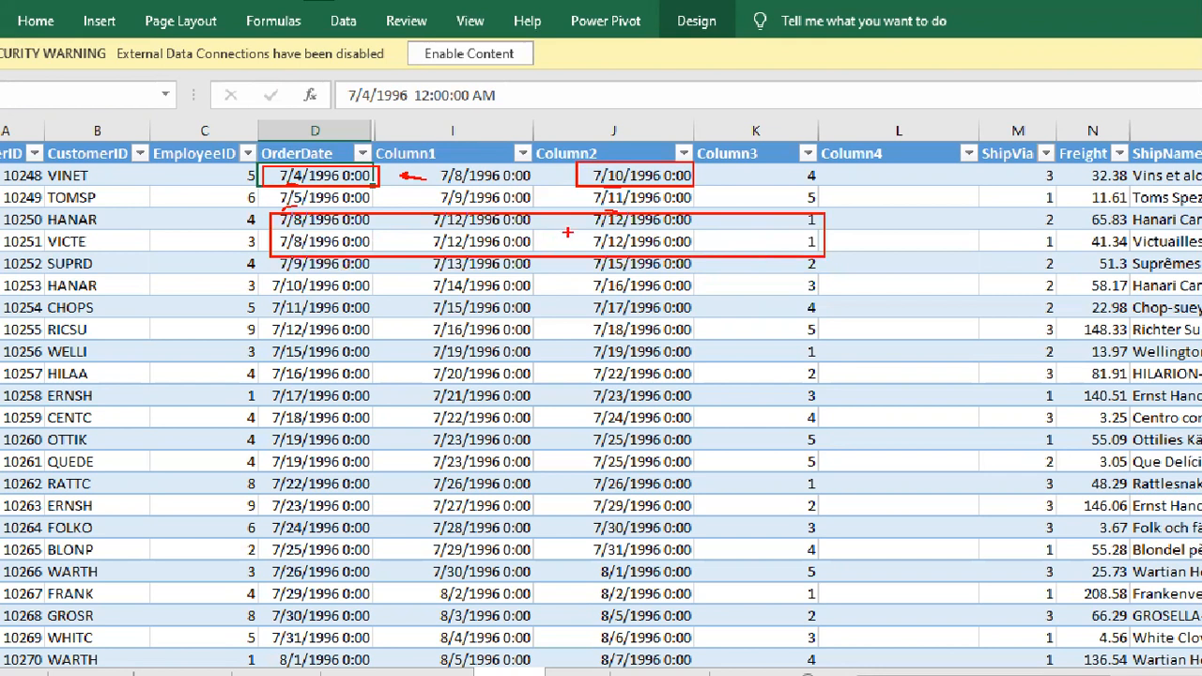
{"action": "mouse_move", "coordinate": [580, 210]}
{"action": "left_mouse_down"}
{"action": "mouse_move", "coordinate": [621, 276]}
{"action": "mouse_move", "coordinate": [628, 254]}
{"action": "left_mouse_up"}
Compare the order date in row 9 with its Column2 date, boxing the row and both dates on screen.
{"action": "mouse_move", "coordinate": [271, 317]}
{"action": "left_mouse_down"}
{"action": "mouse_move", "coordinate": [265, 328]}
{"action": "mouse_move", "coordinate": [756, 336]}
{"action": "mouse_move", "coordinate": [272, 319]}
{"action": "left_mouse_up"}
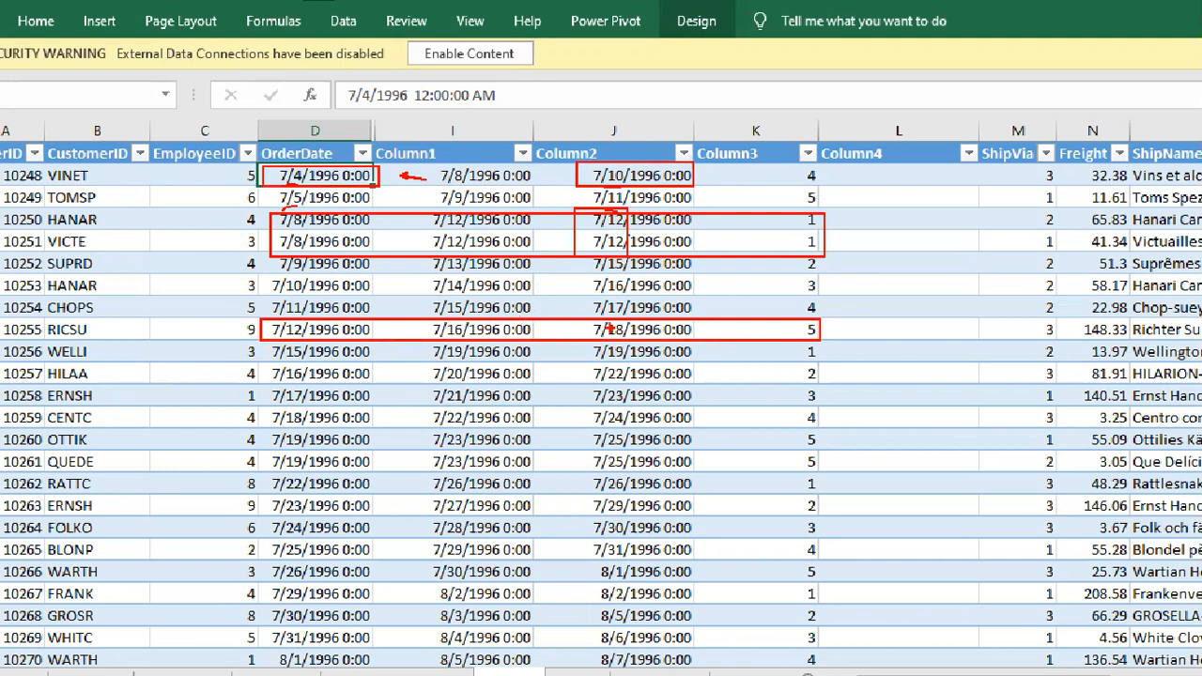
{"action": "left_click_drag", "start_coordinate": [263, 321], "coordinate": [306, 341]}
{"action": "mouse_move", "coordinate": [571, 319]}
{"action": "left_mouse_down"}
{"action": "mouse_move", "coordinate": [615, 341]}
{"action": "mouse_move", "coordinate": [628, 322]}
{"action": "mouse_move", "coordinate": [570, 320]}
{"action": "left_mouse_up"}
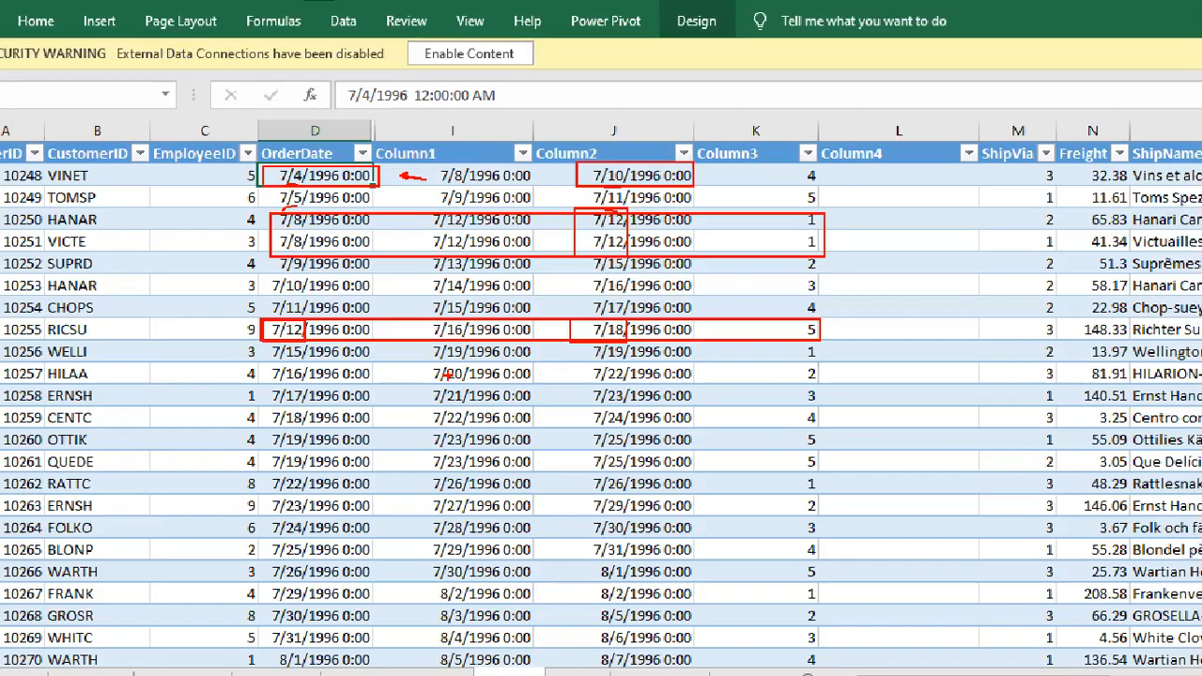
{"action": "key", "text": "Escape"}
{"action": "left_click", "coordinate": [650, 175]}
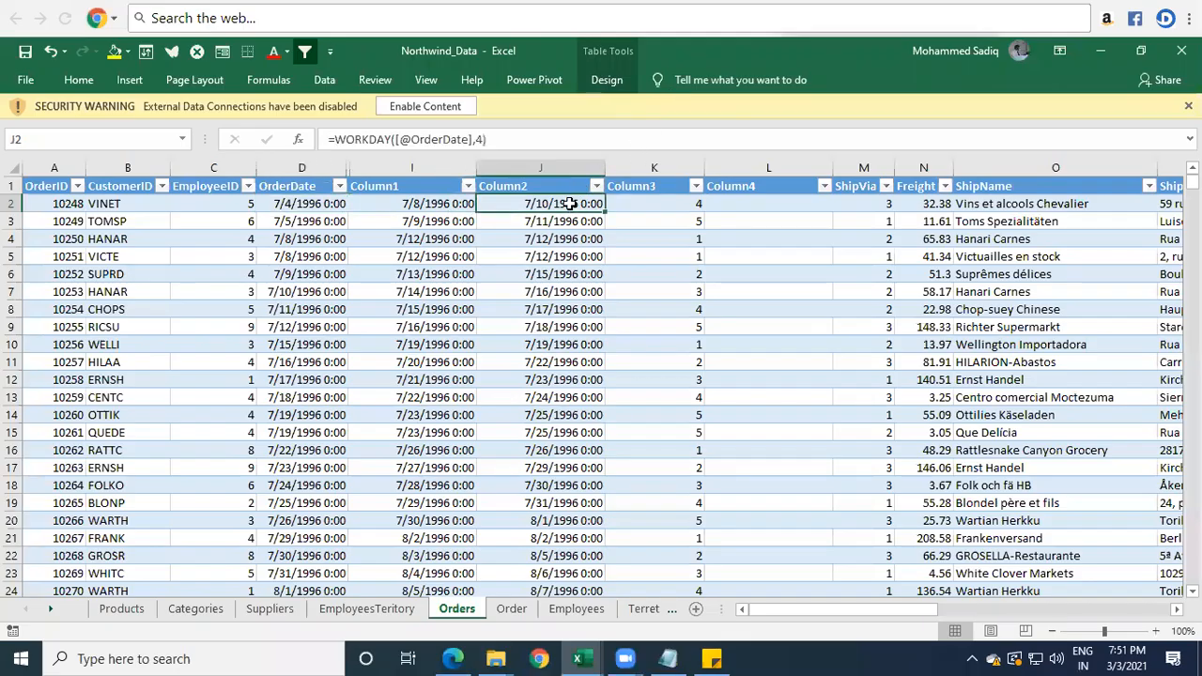
{"action": "double_click", "coordinate": [571, 204]}
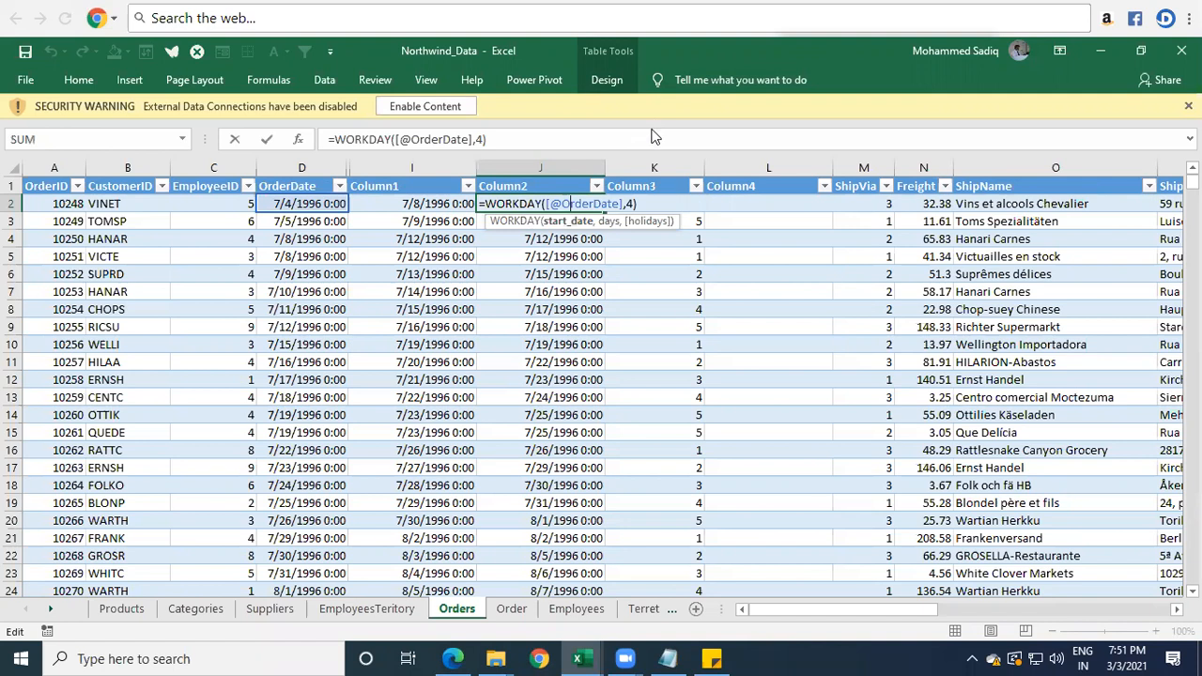
{"action": "left_click", "coordinate": [643, 209]}
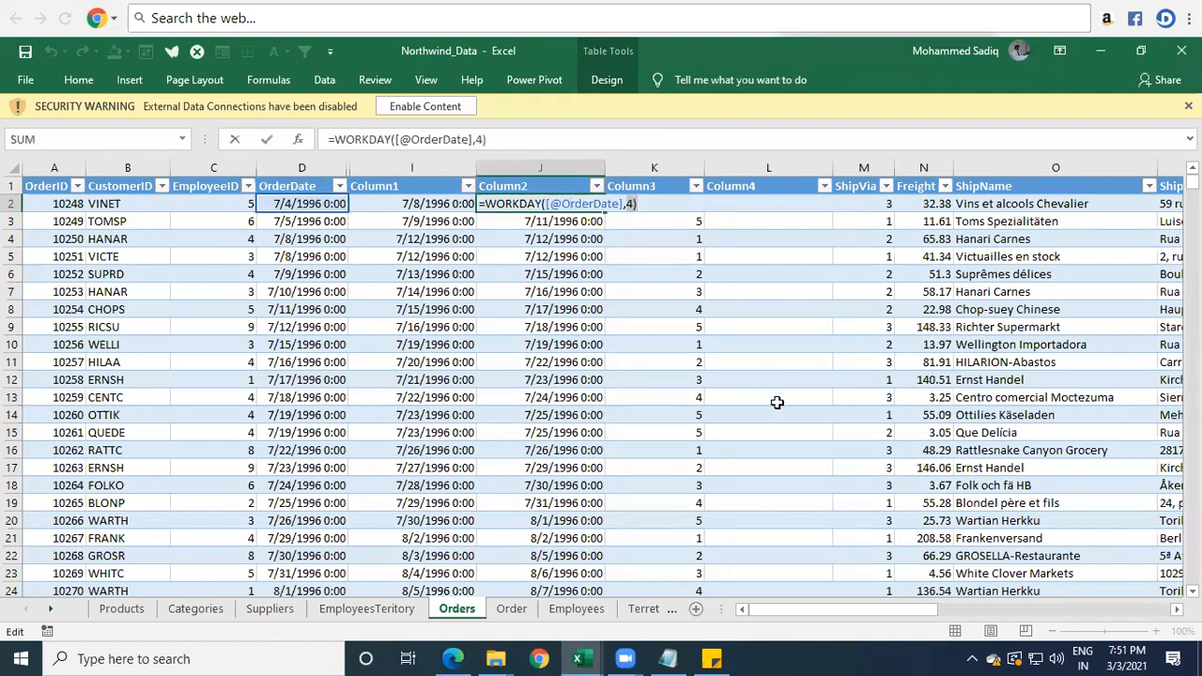
{"action": "key", "text": "Left"}
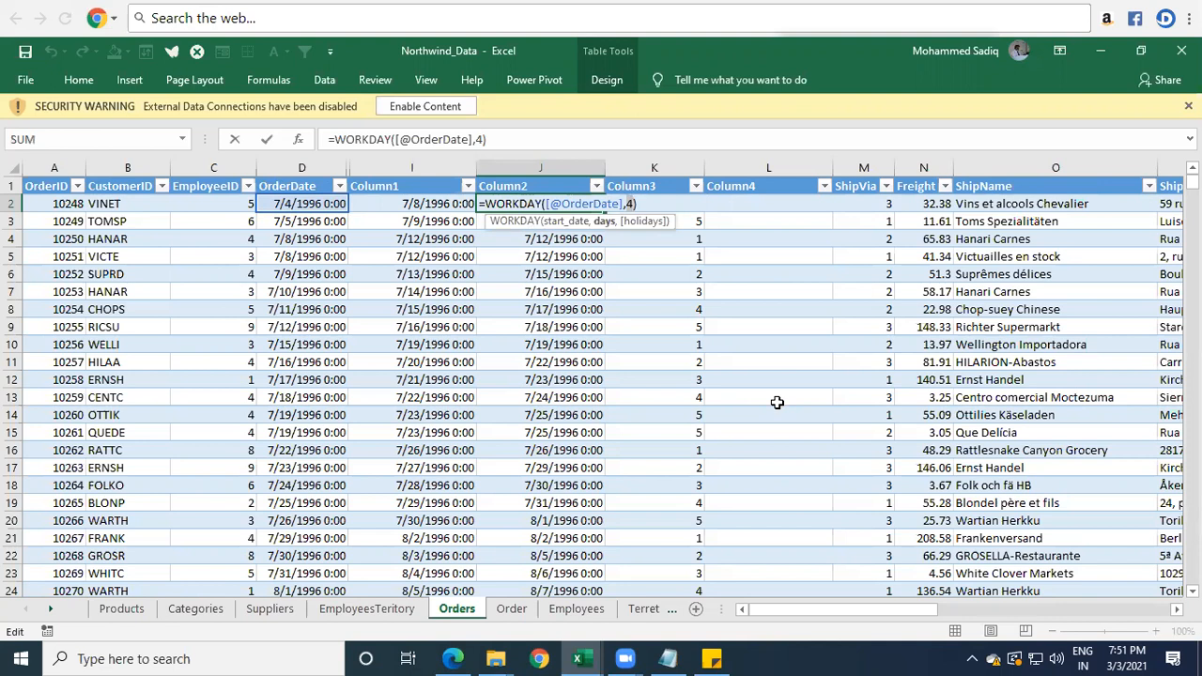
{"action": "type", "text": ","}
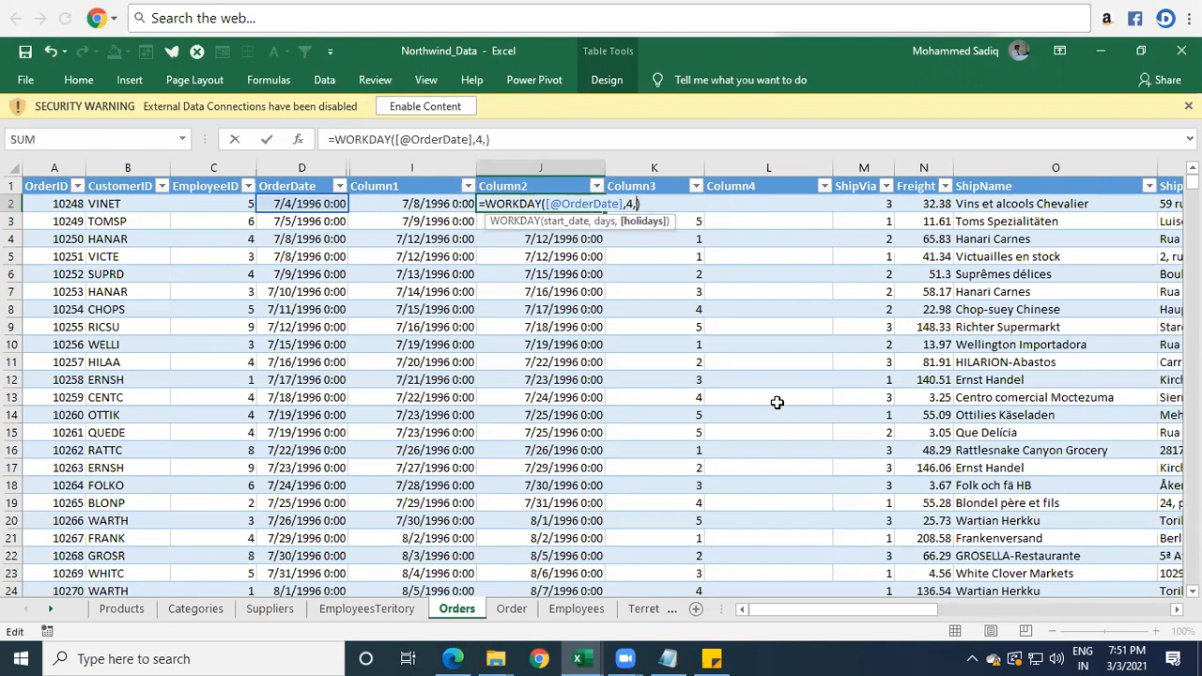
{"action": "key", "text": "BackSpace"}
{"action": "key", "text": "ctrl+Return"}
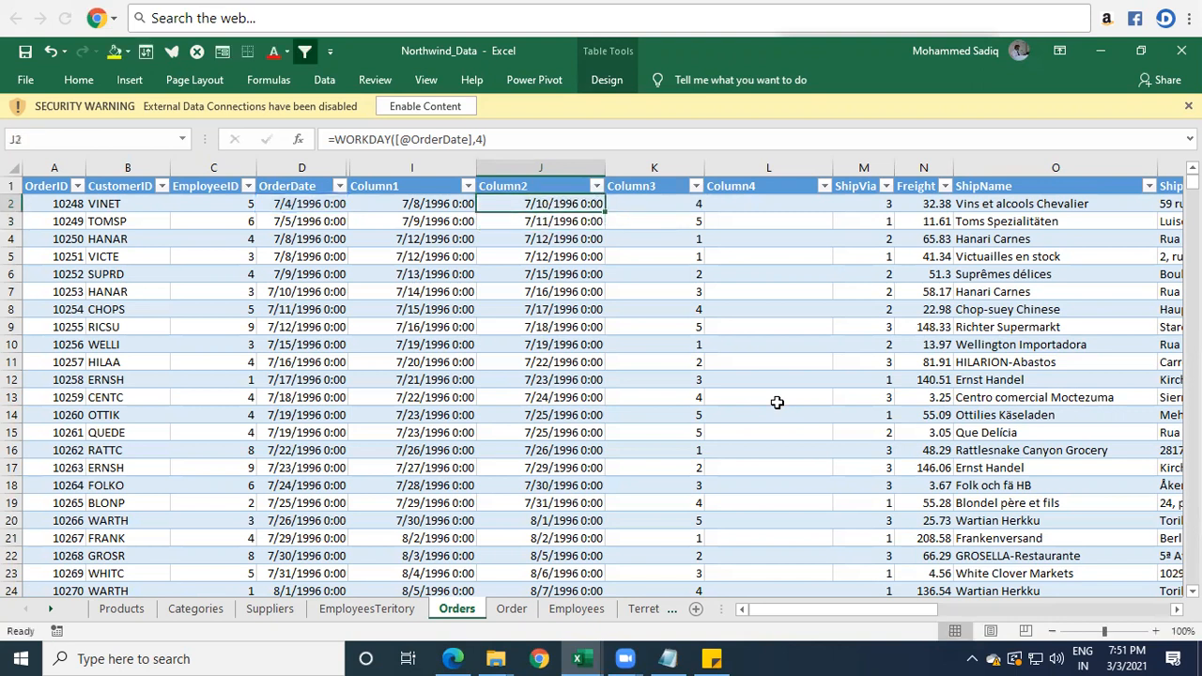